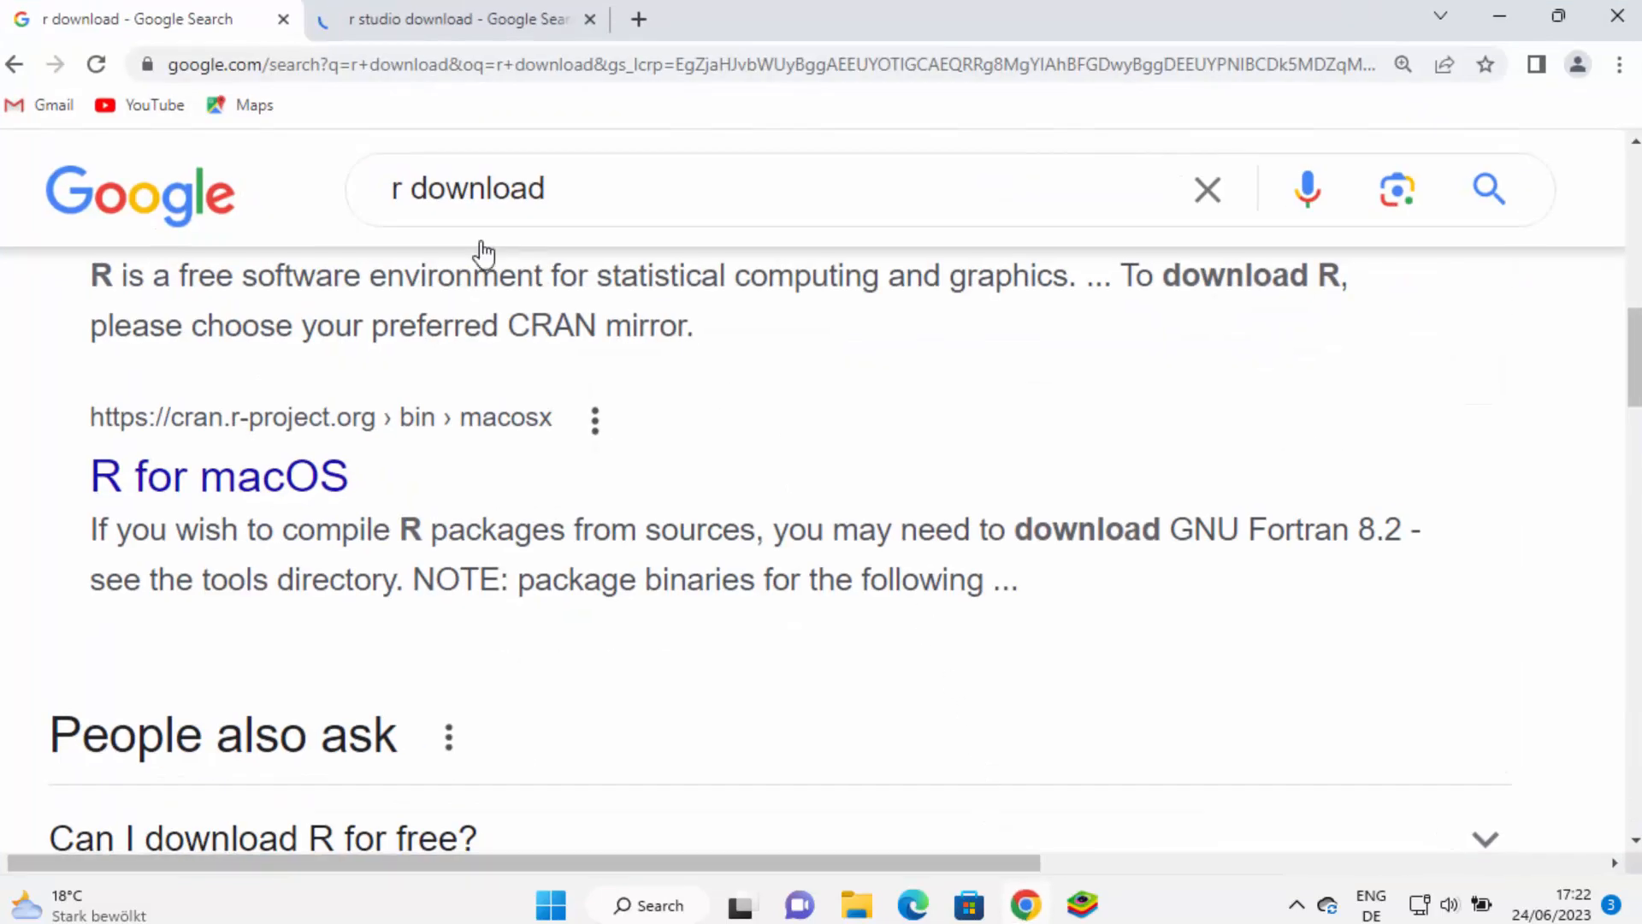
# Open 'The R Project for Statistical Computing' result from the Google search results
pyautogui.scroll(1, 492, 333)
pyautogui.scroll(8, 491, 336)
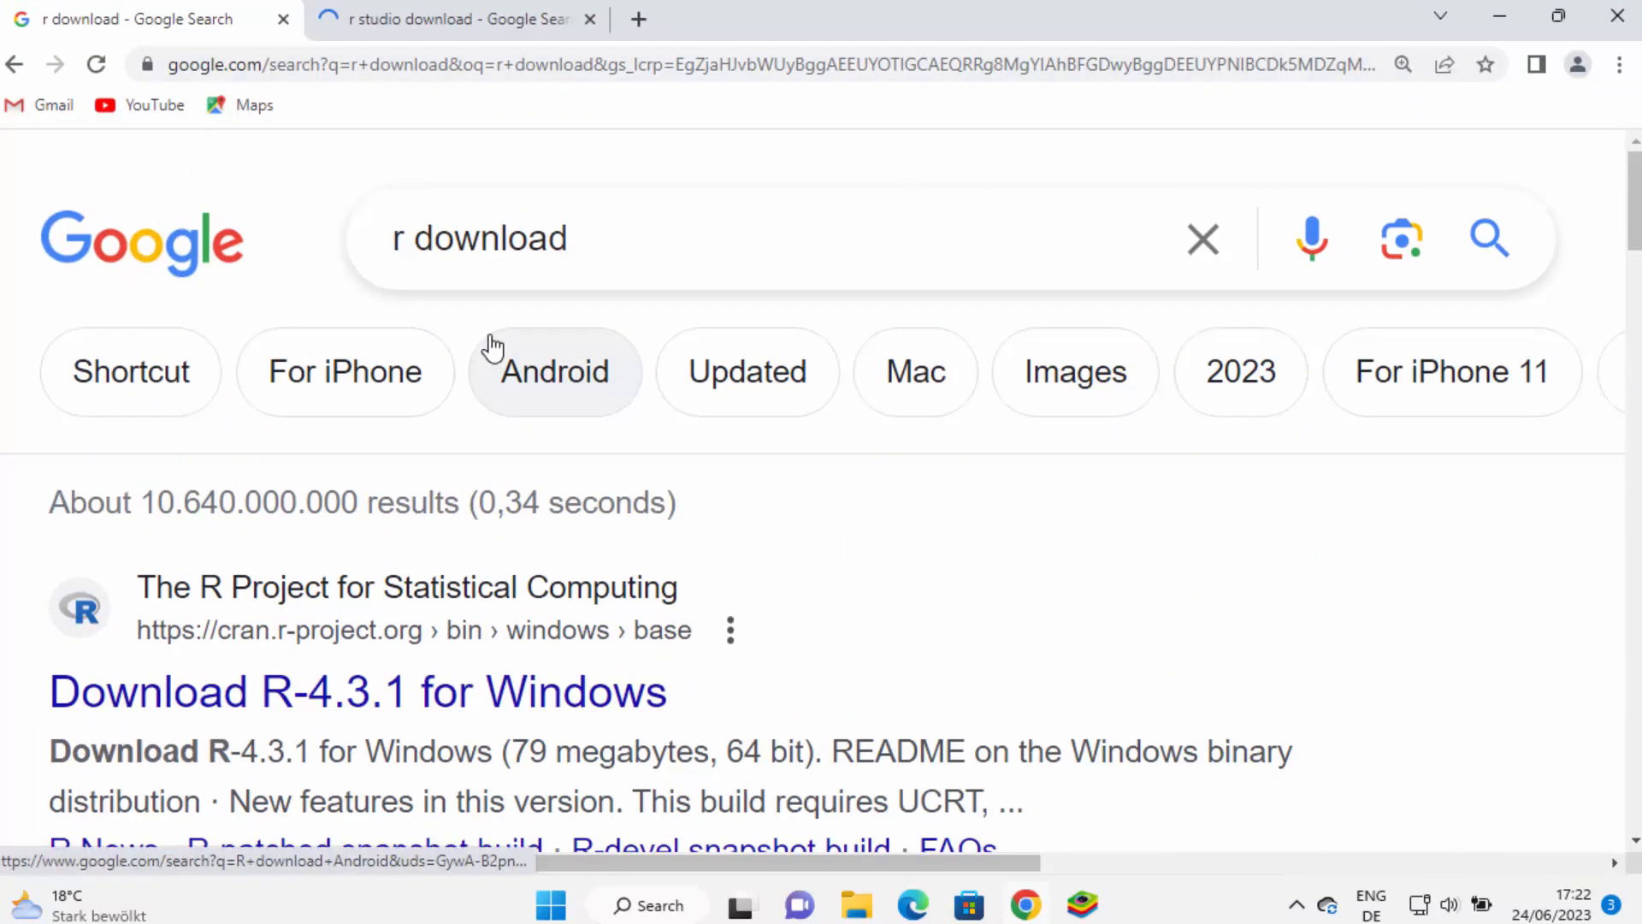
pyautogui.scroll(-2, 467, 396)
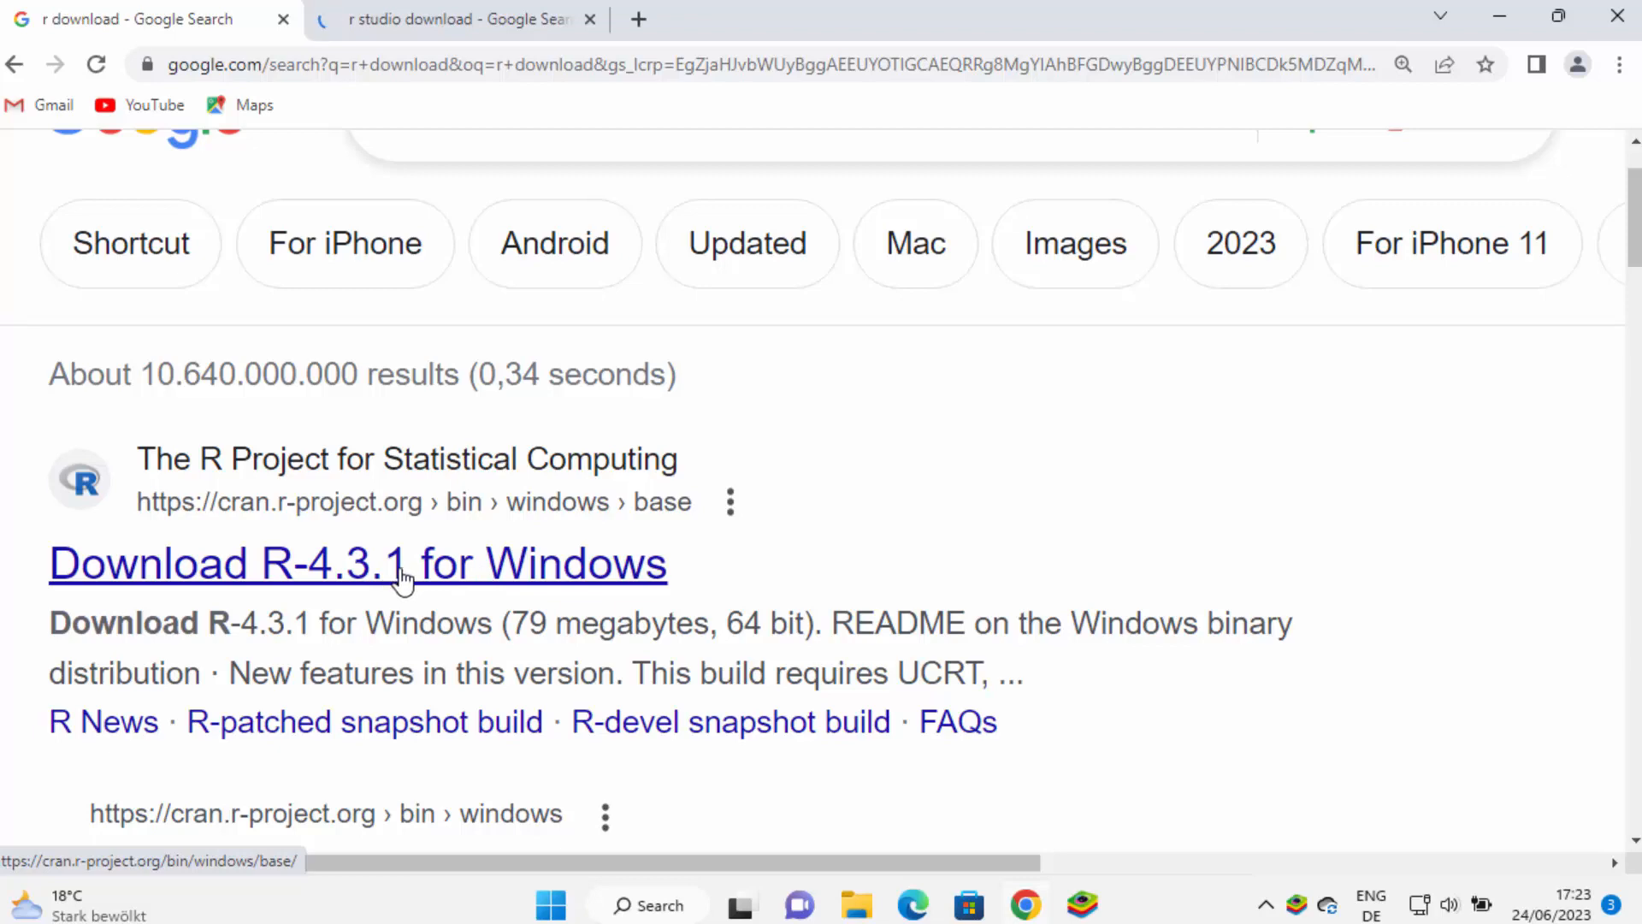
pyautogui.scroll(-6, 696, 531)
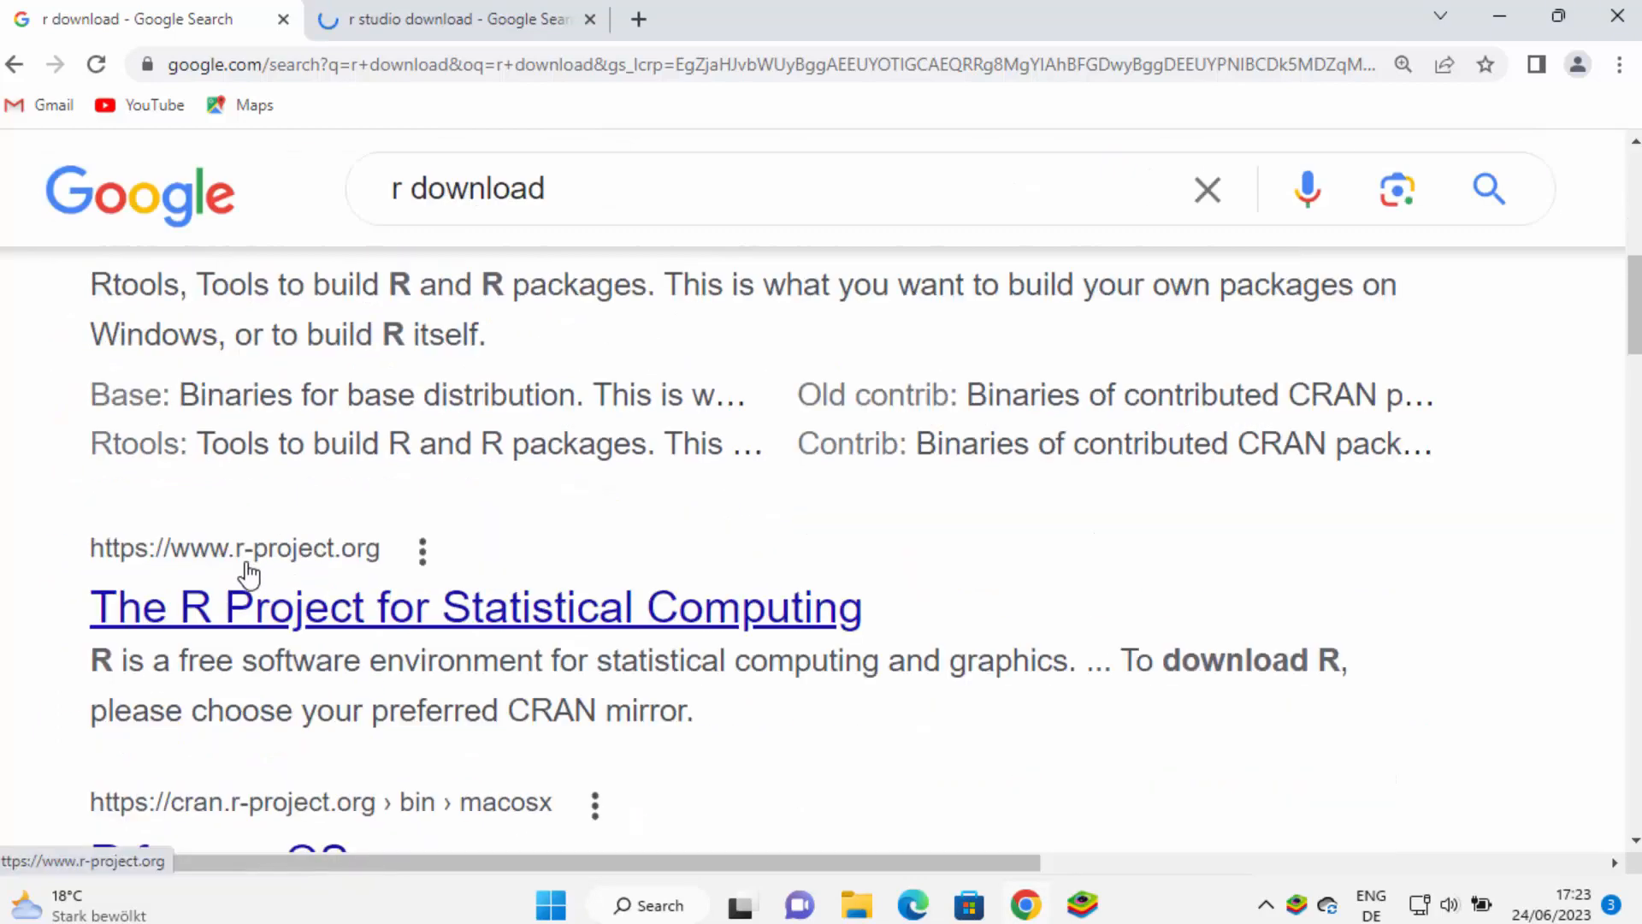
pyautogui.click(348, 615)
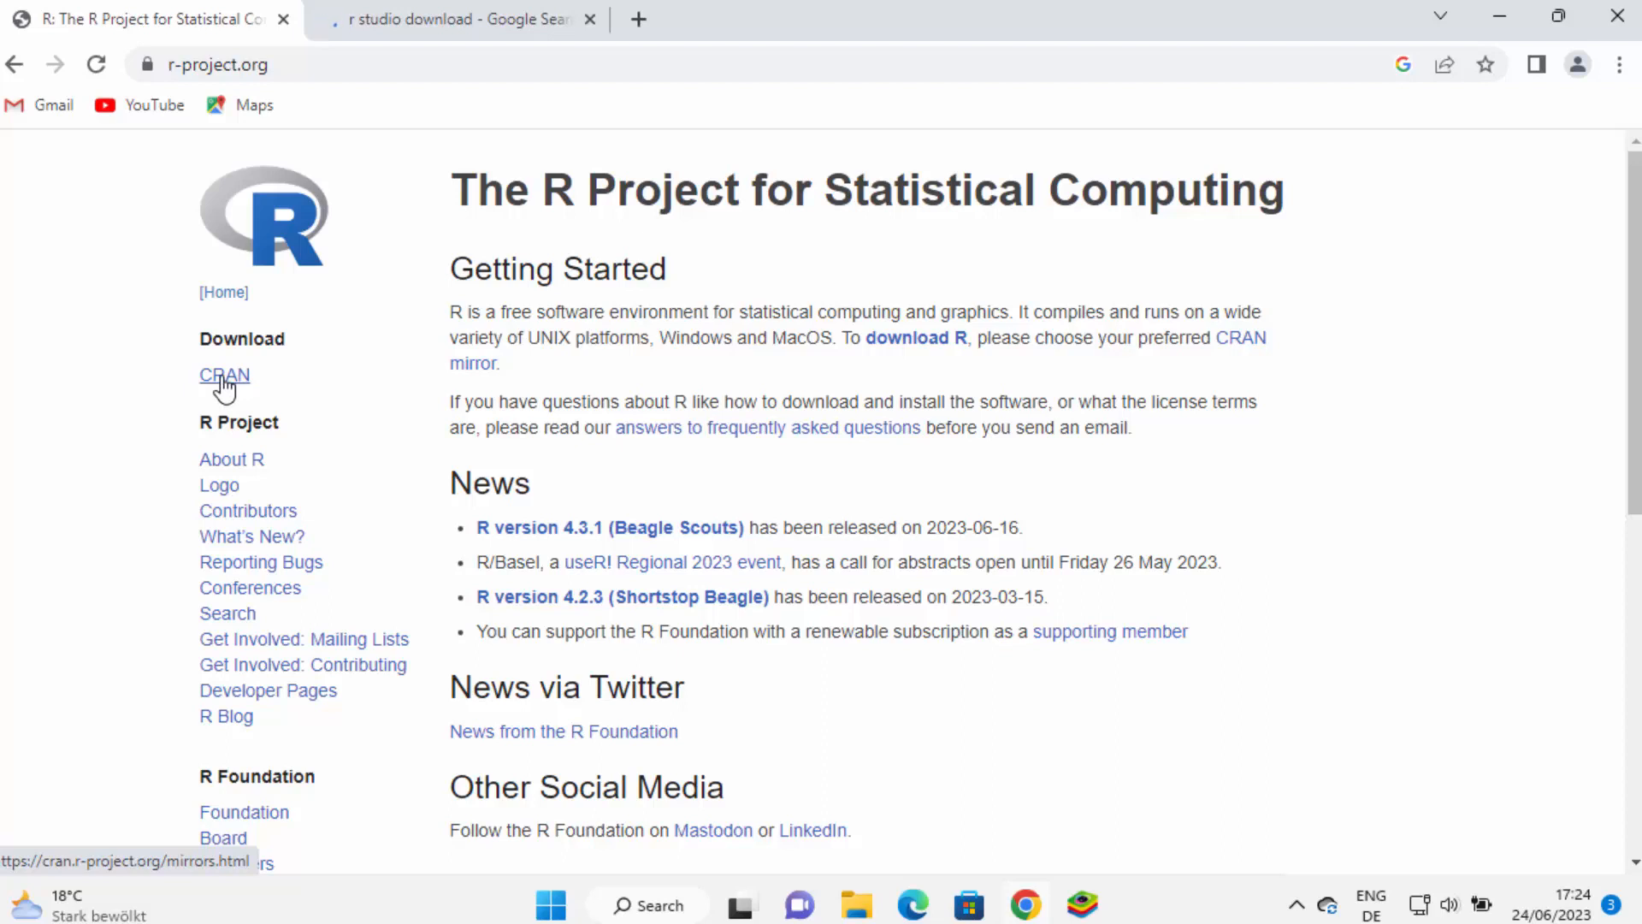
# Open the CRAN mirrors page from the sidebar and scan its list of mirrors by country
pyautogui.click(224, 376)
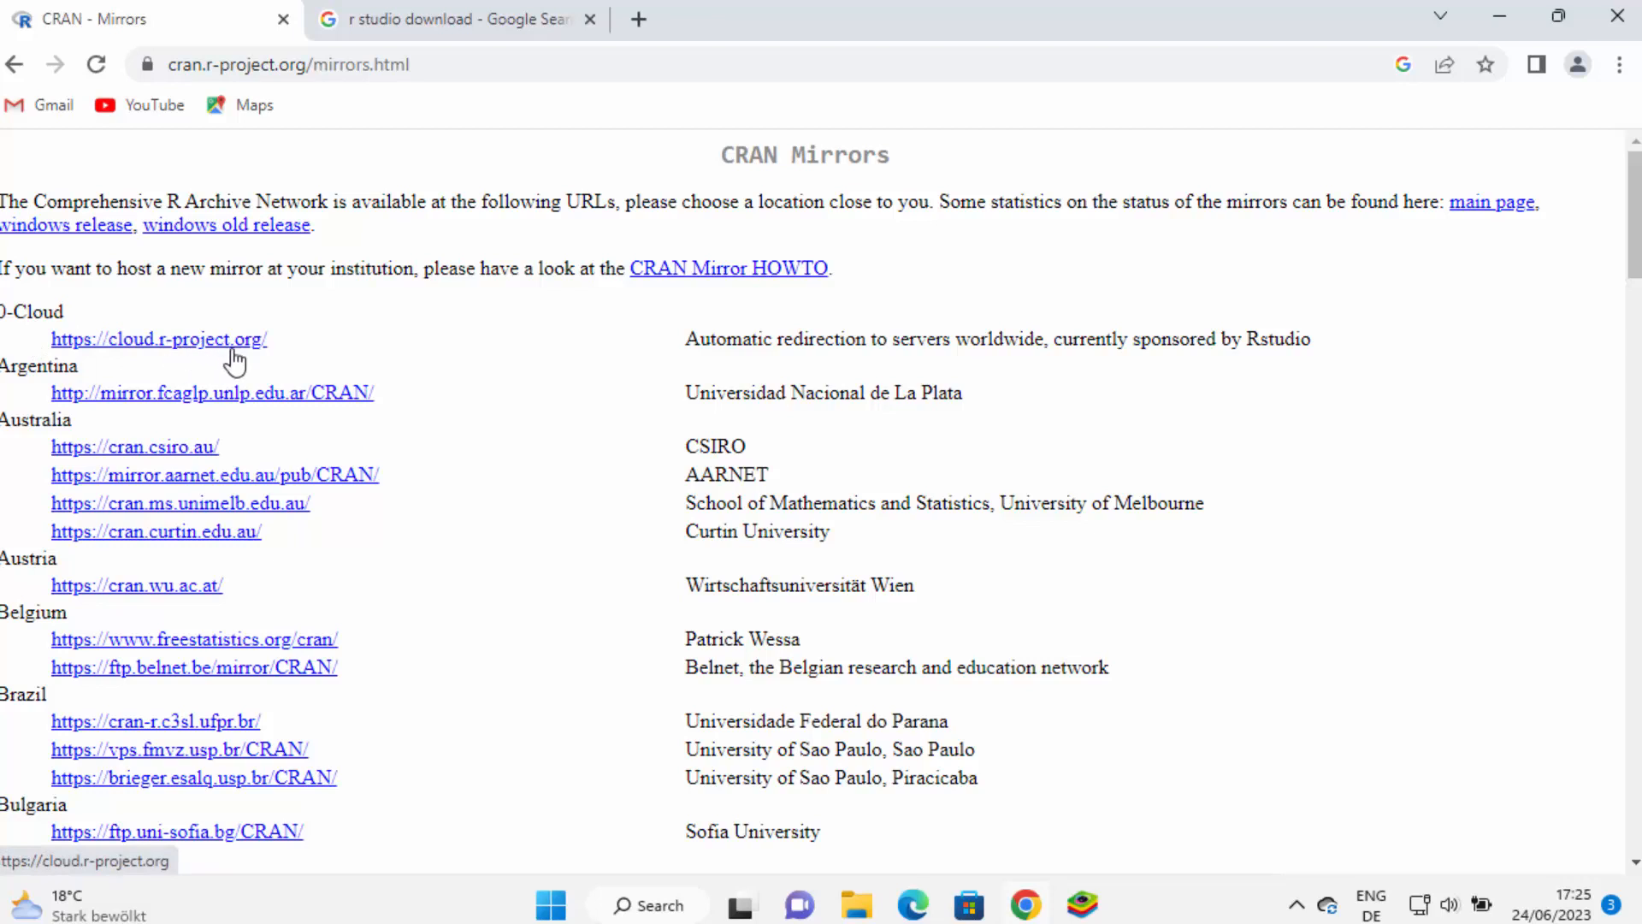
pyautogui.scroll(-3, 324, 389)
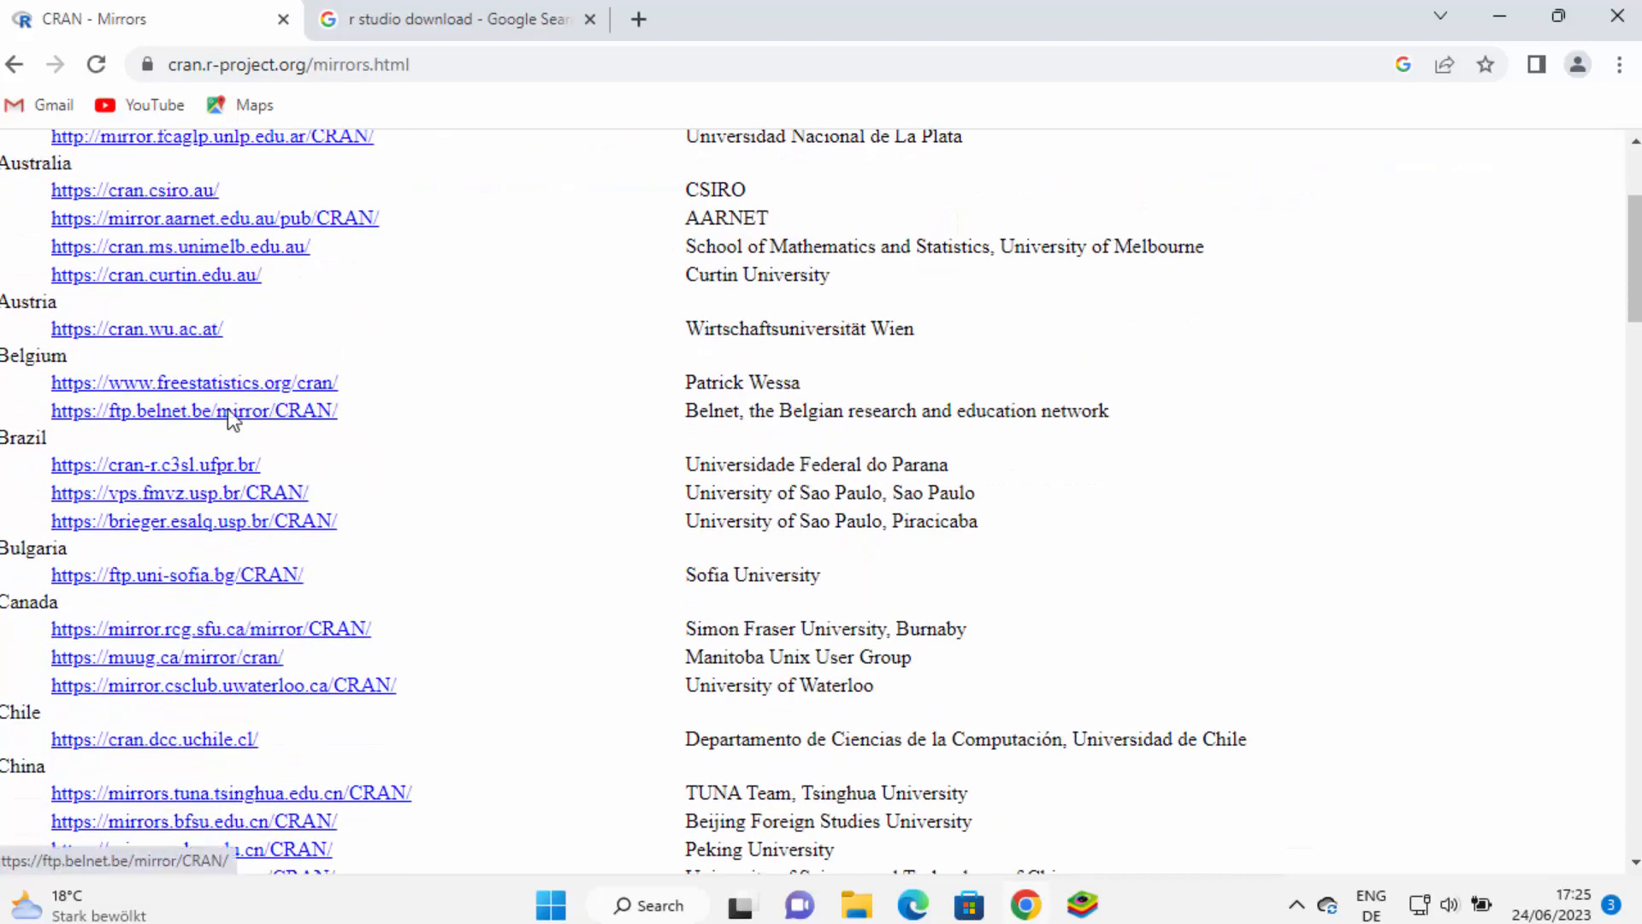
pyautogui.scroll(-8, 74, 433)
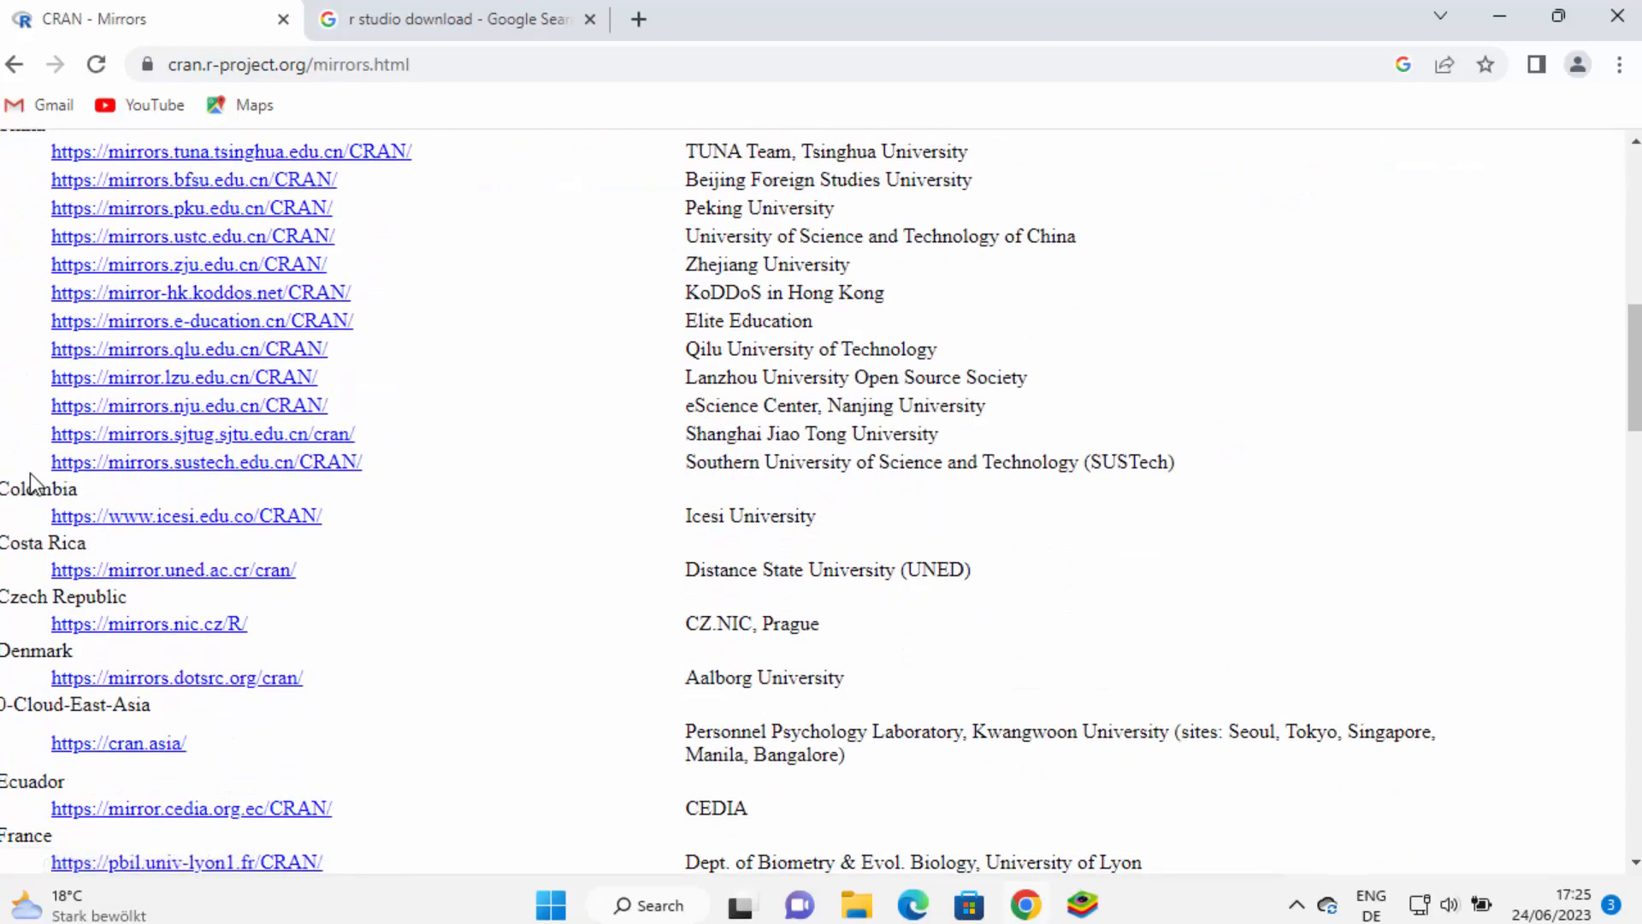
pyautogui.scroll(-2, 29, 474)
pyautogui.scroll(-5, 19, 494)
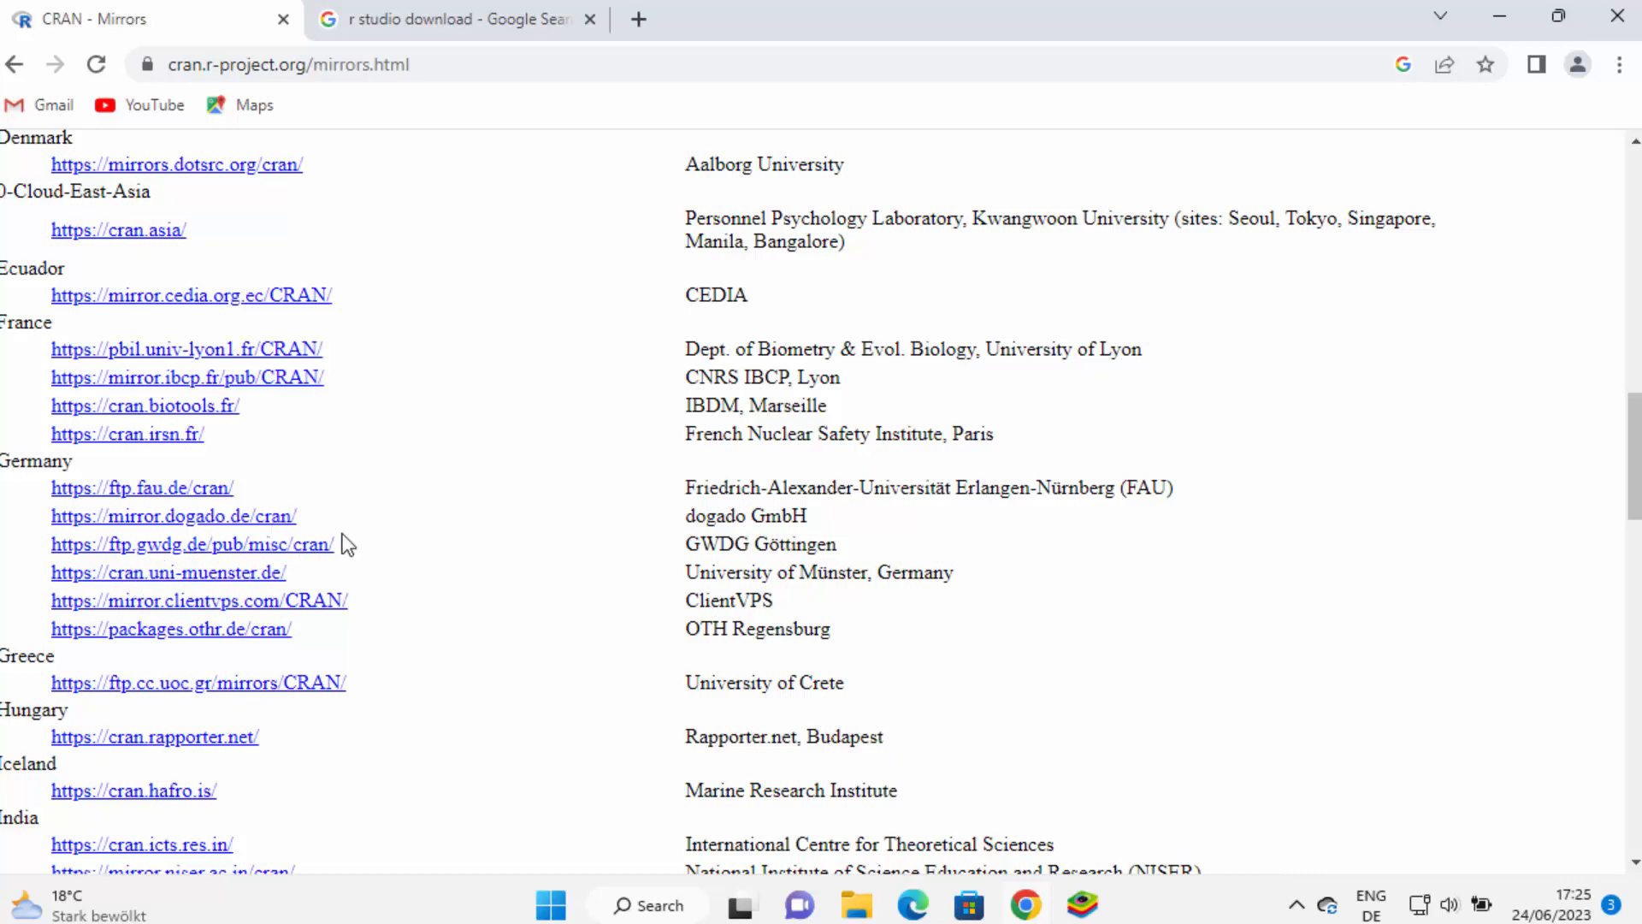
pyautogui.scroll(20, 342, 539)
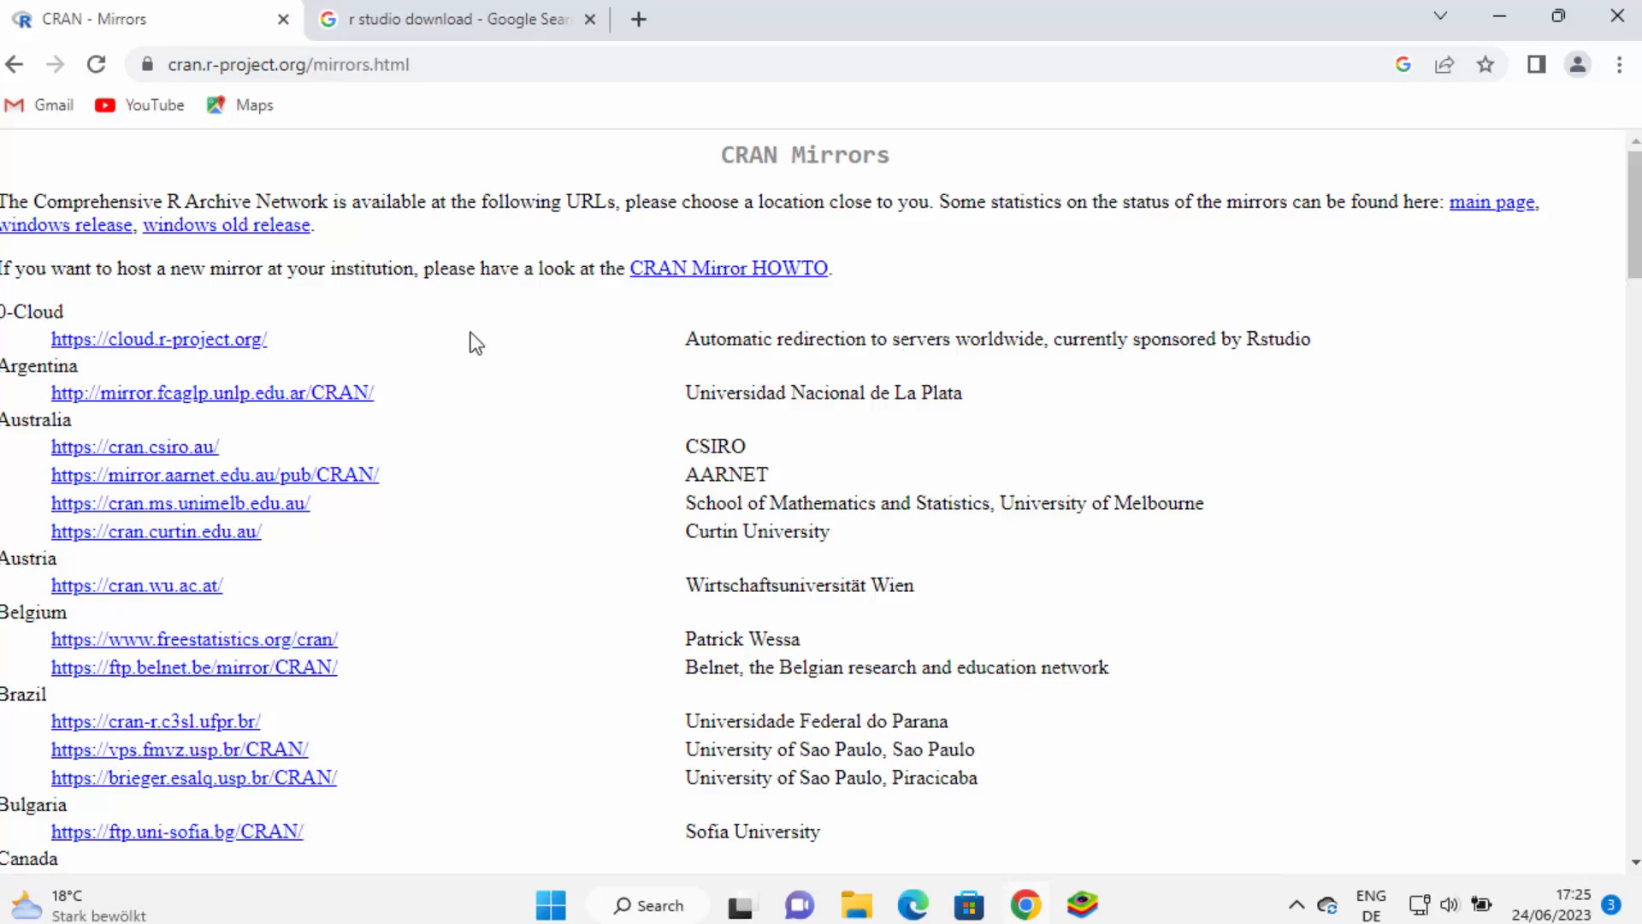
# Get R-4.3.1-win.exe via the cloud.r-project.org mirror, Download R for Windows, then base
pyautogui.click(220, 342)
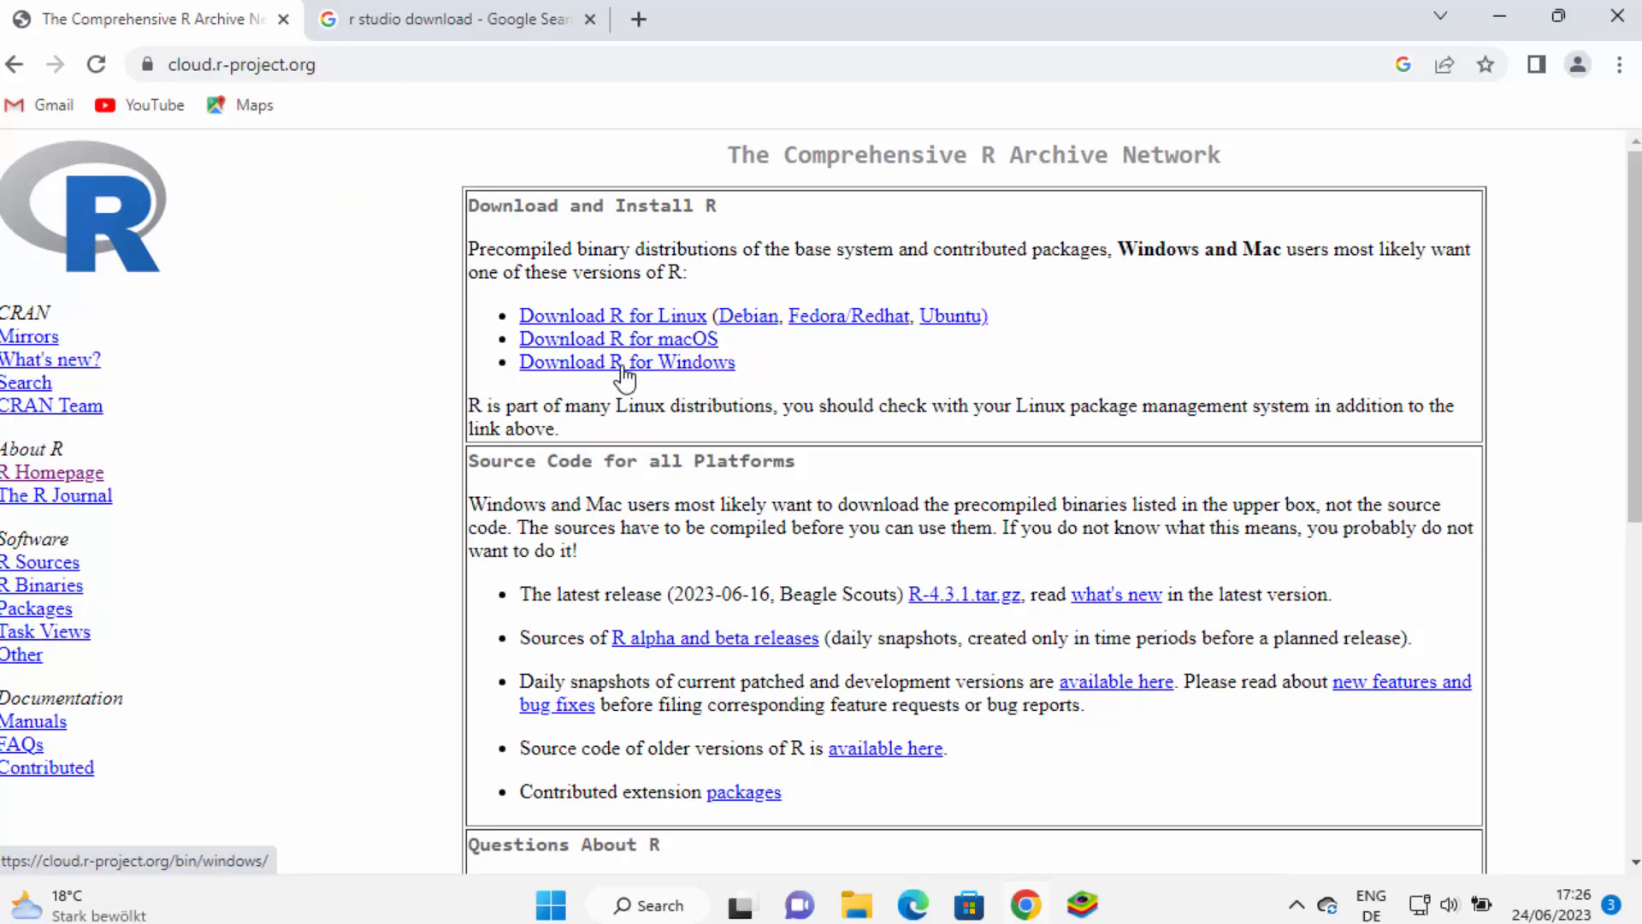
pyautogui.click(624, 367)
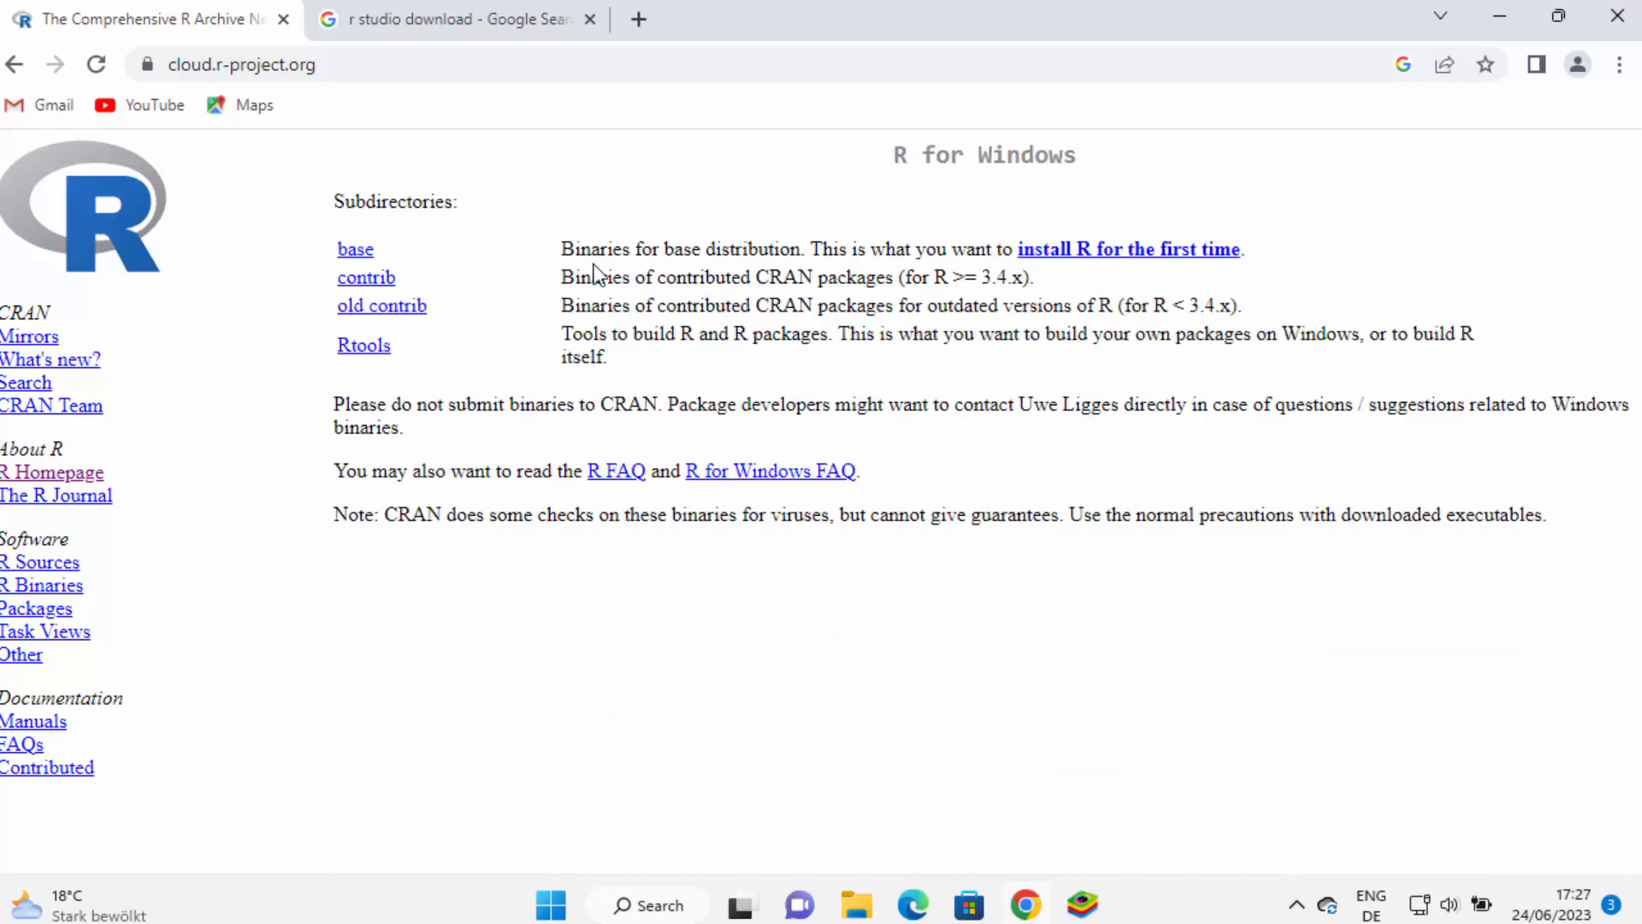
pyautogui.click(358, 250)
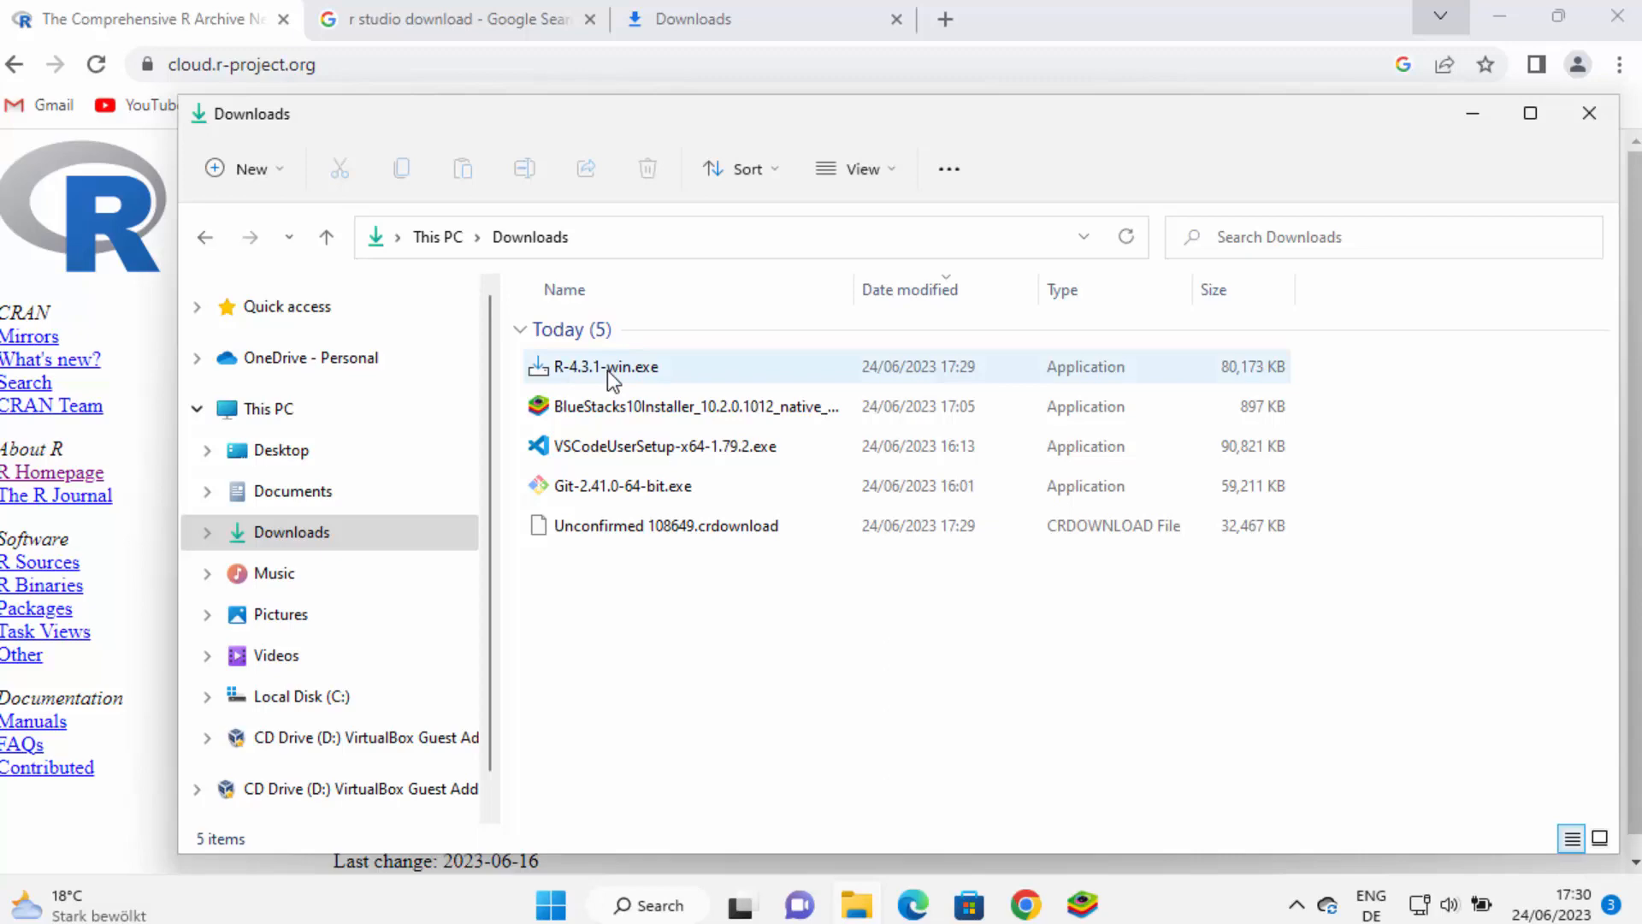
# Launch R-4.3.1-win.exe from Downloads and minimize the Explorer window
pyautogui.click(608, 371)
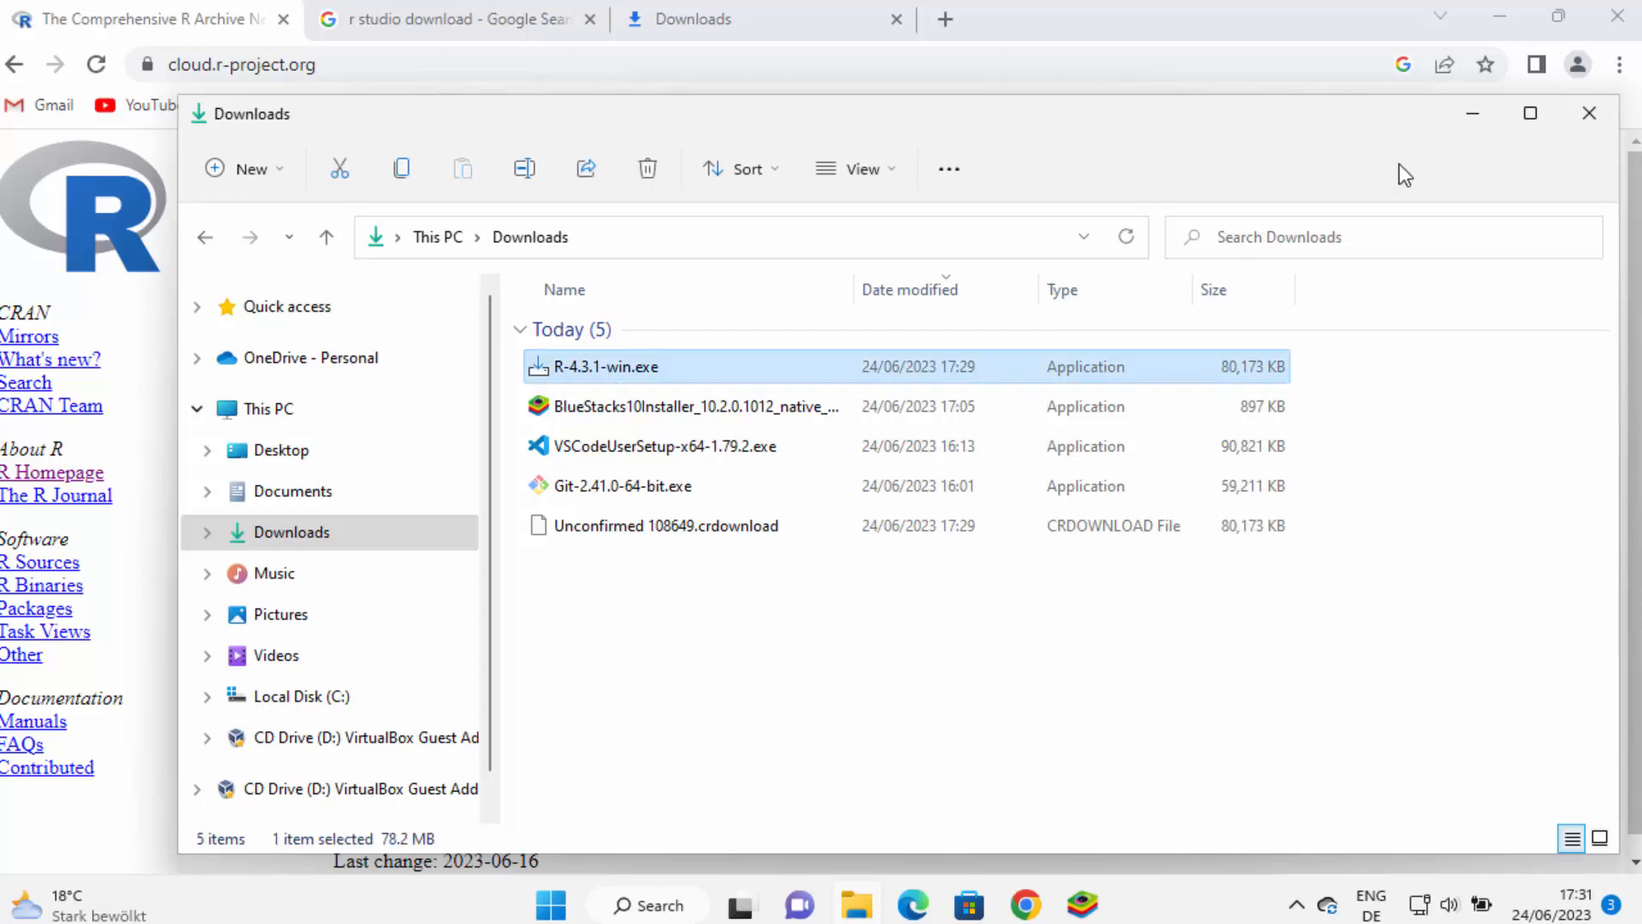
pyautogui.click(1474, 119)
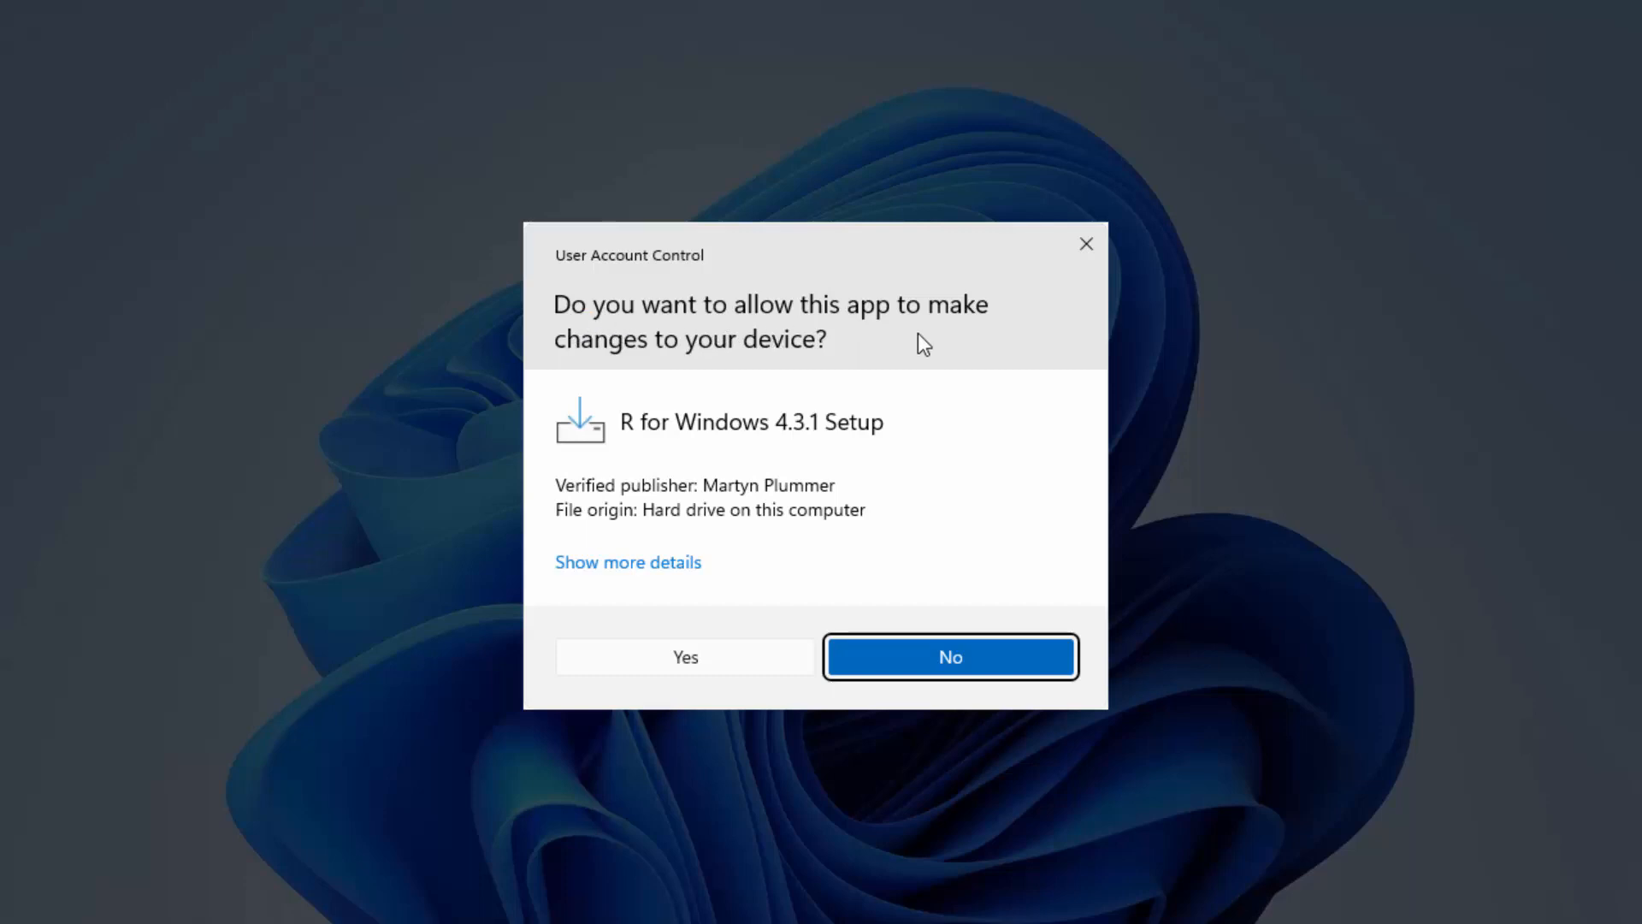
# Approve the UAC prompt and keep English as the setup language
pyautogui.click(723, 663)
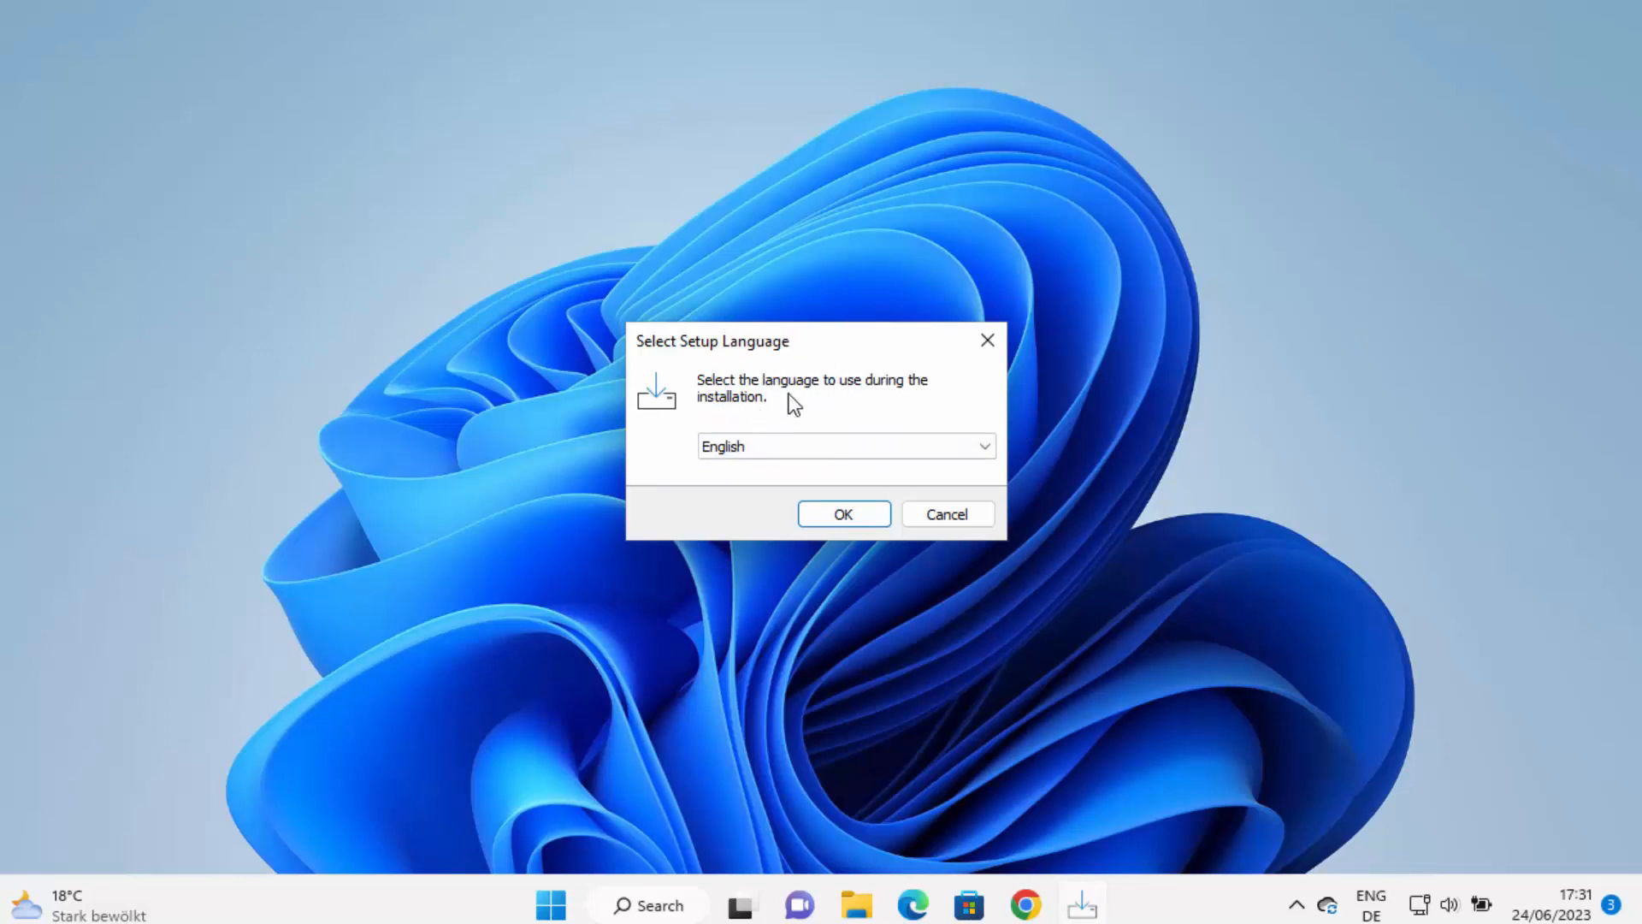
pyautogui.click(767, 445)
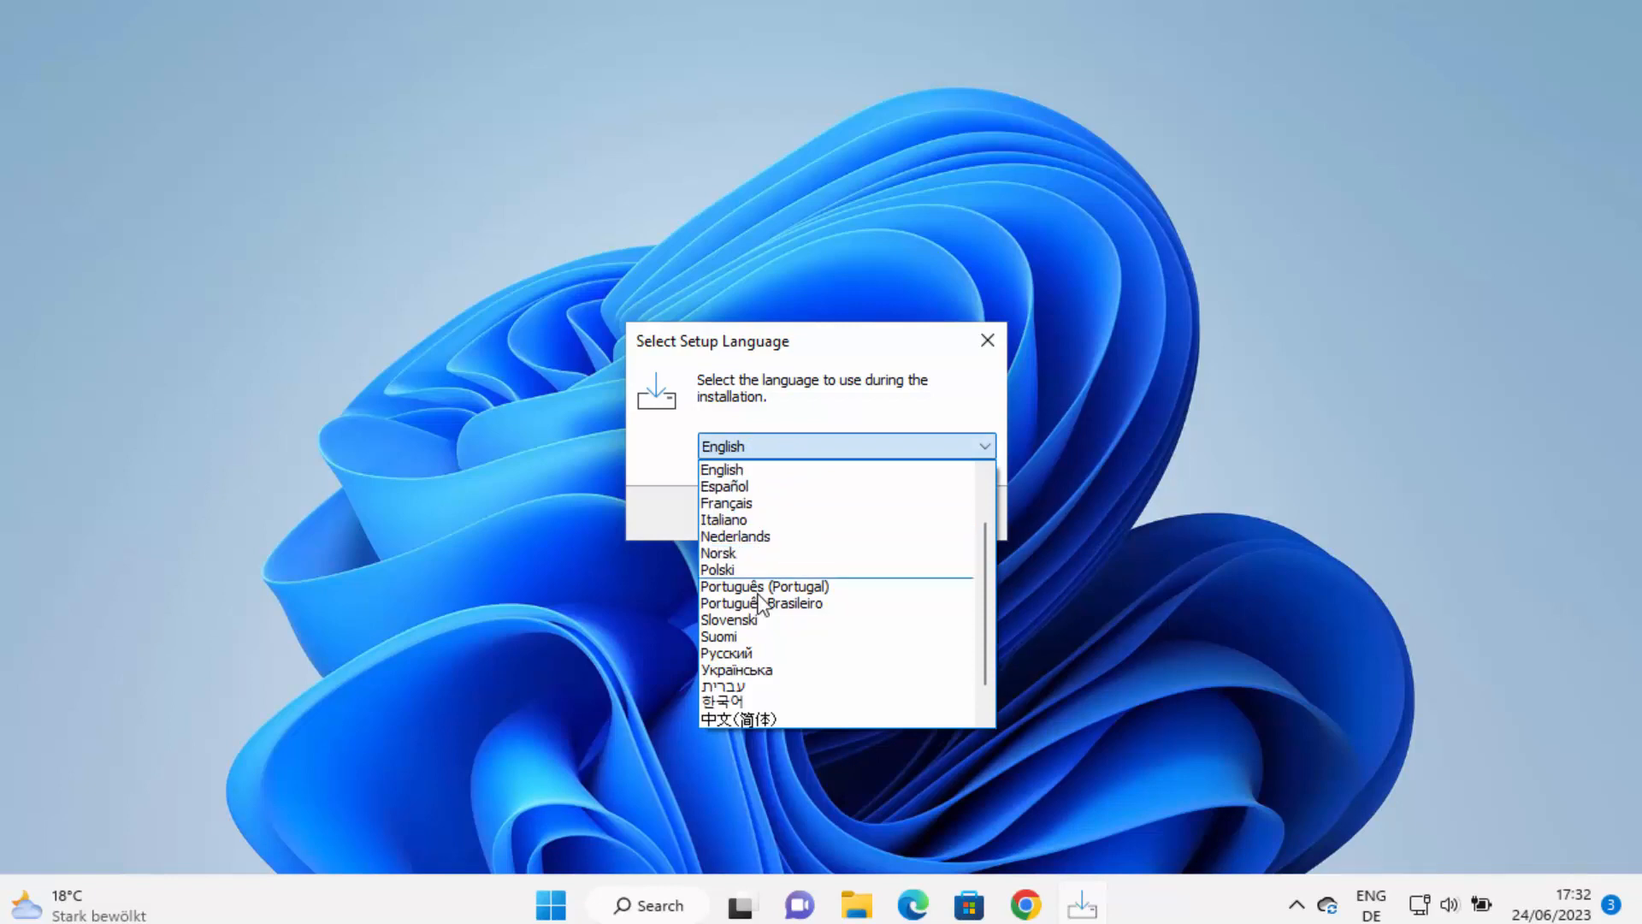
pyautogui.click(835, 511)
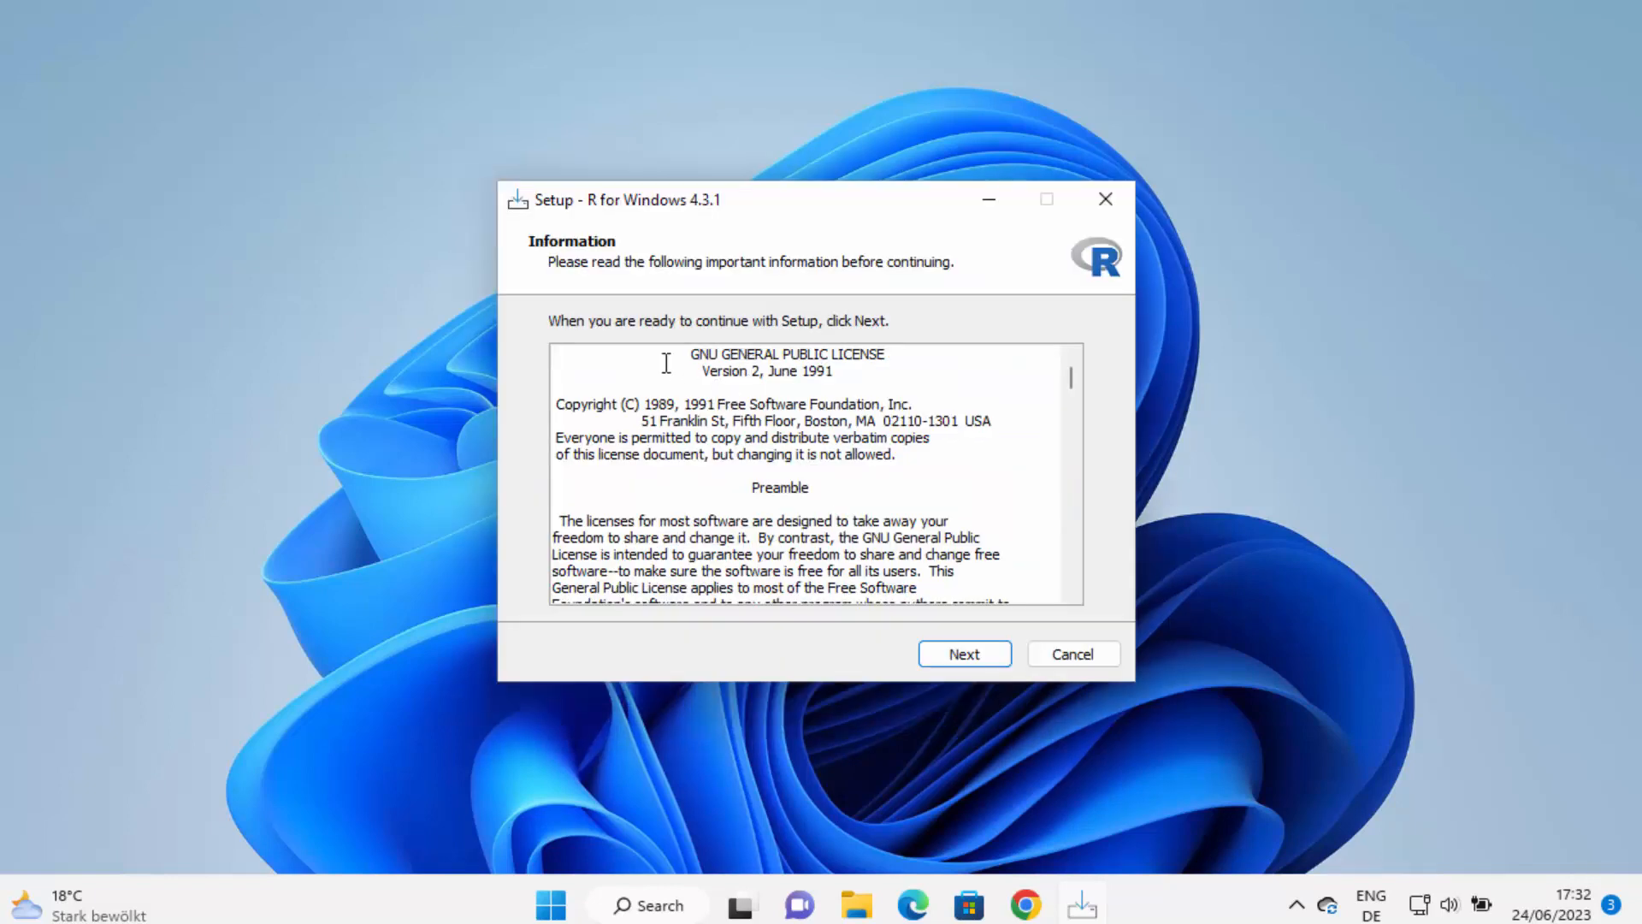
# Read through the GNU GPL licence information and continue past it
pyautogui.moveTo(666, 363); pyautogui.dragTo(892, 494)
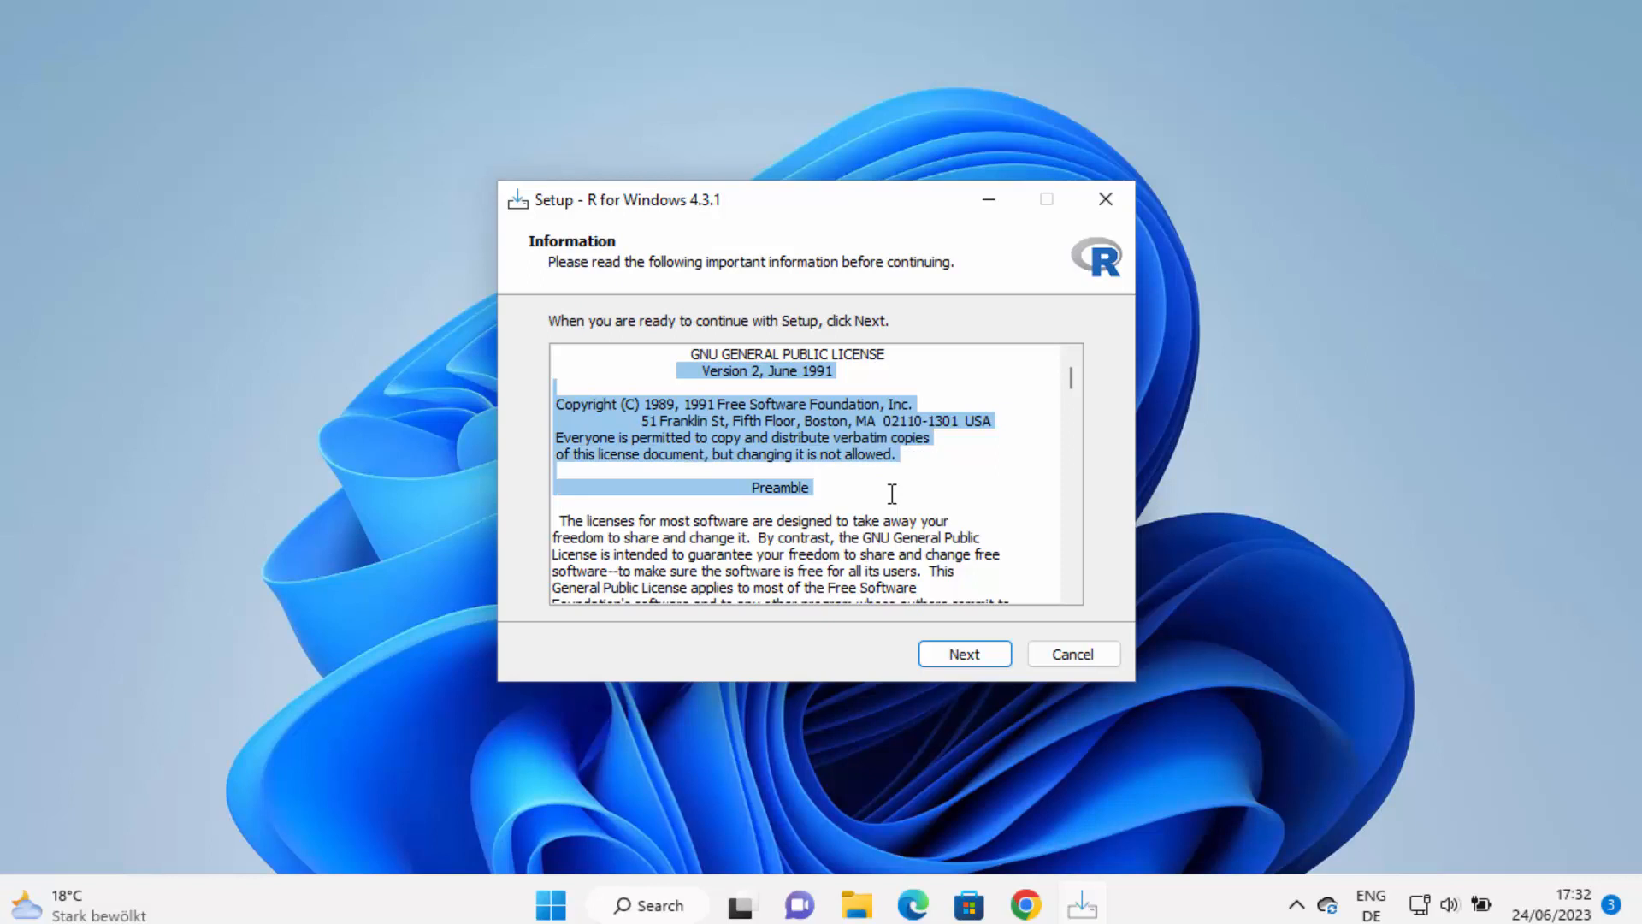
pyautogui.scroll(-4, 892, 493)
pyautogui.click(943, 656)
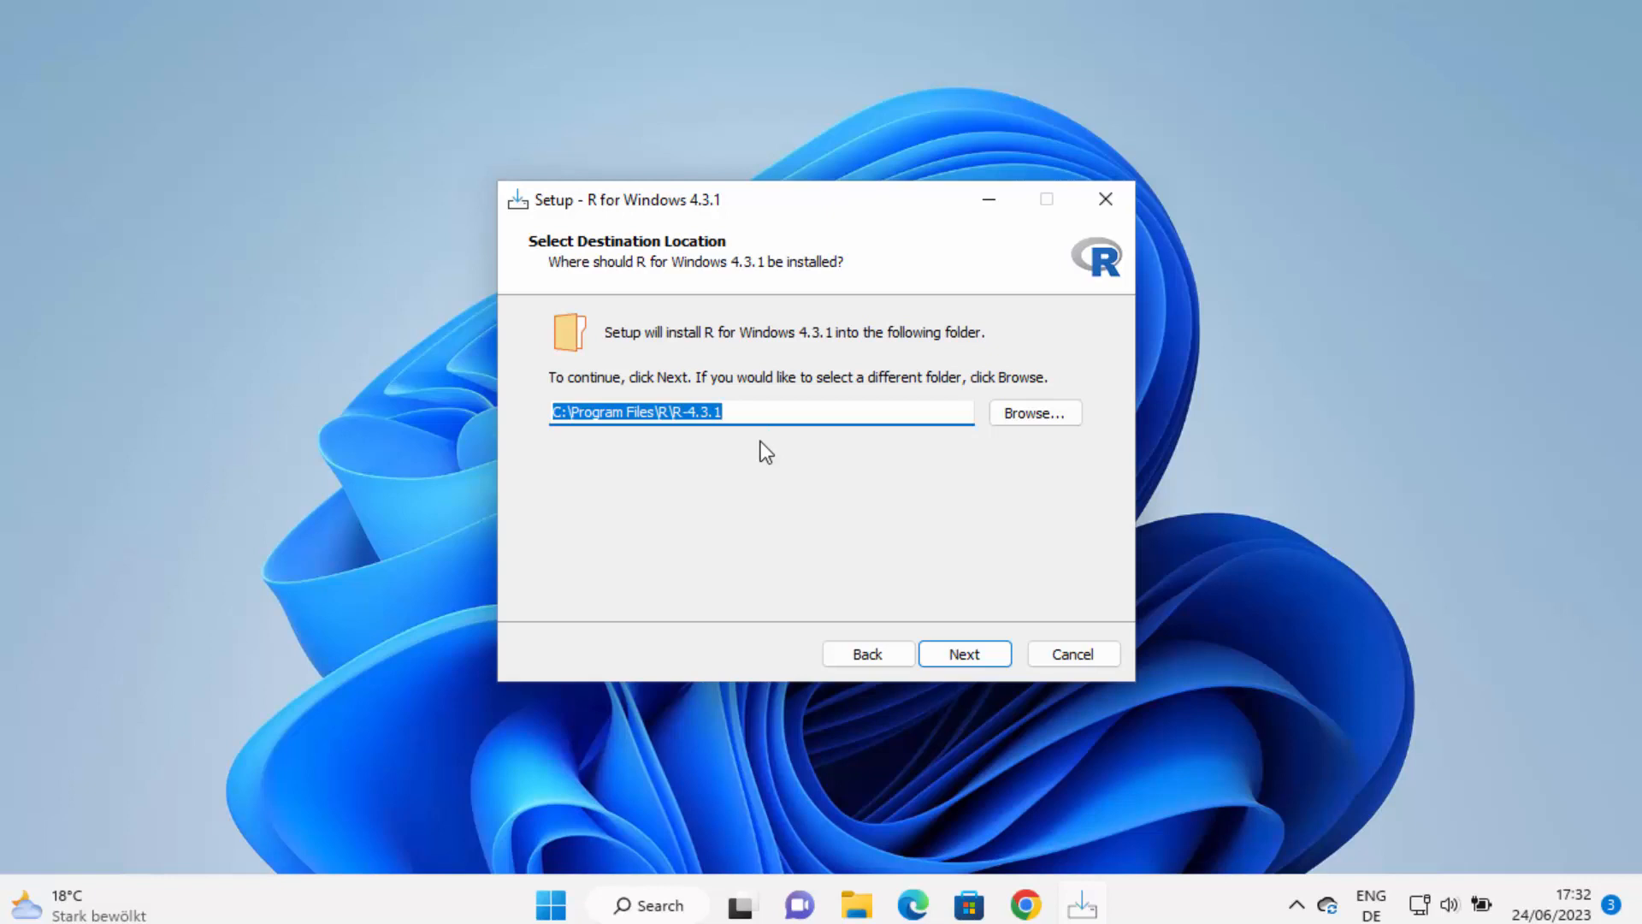
# Install R into C:\Program Files\R\R-4.3.1 with default components and options, plus a Quick Launch shortcut
pyautogui.click(963, 654)
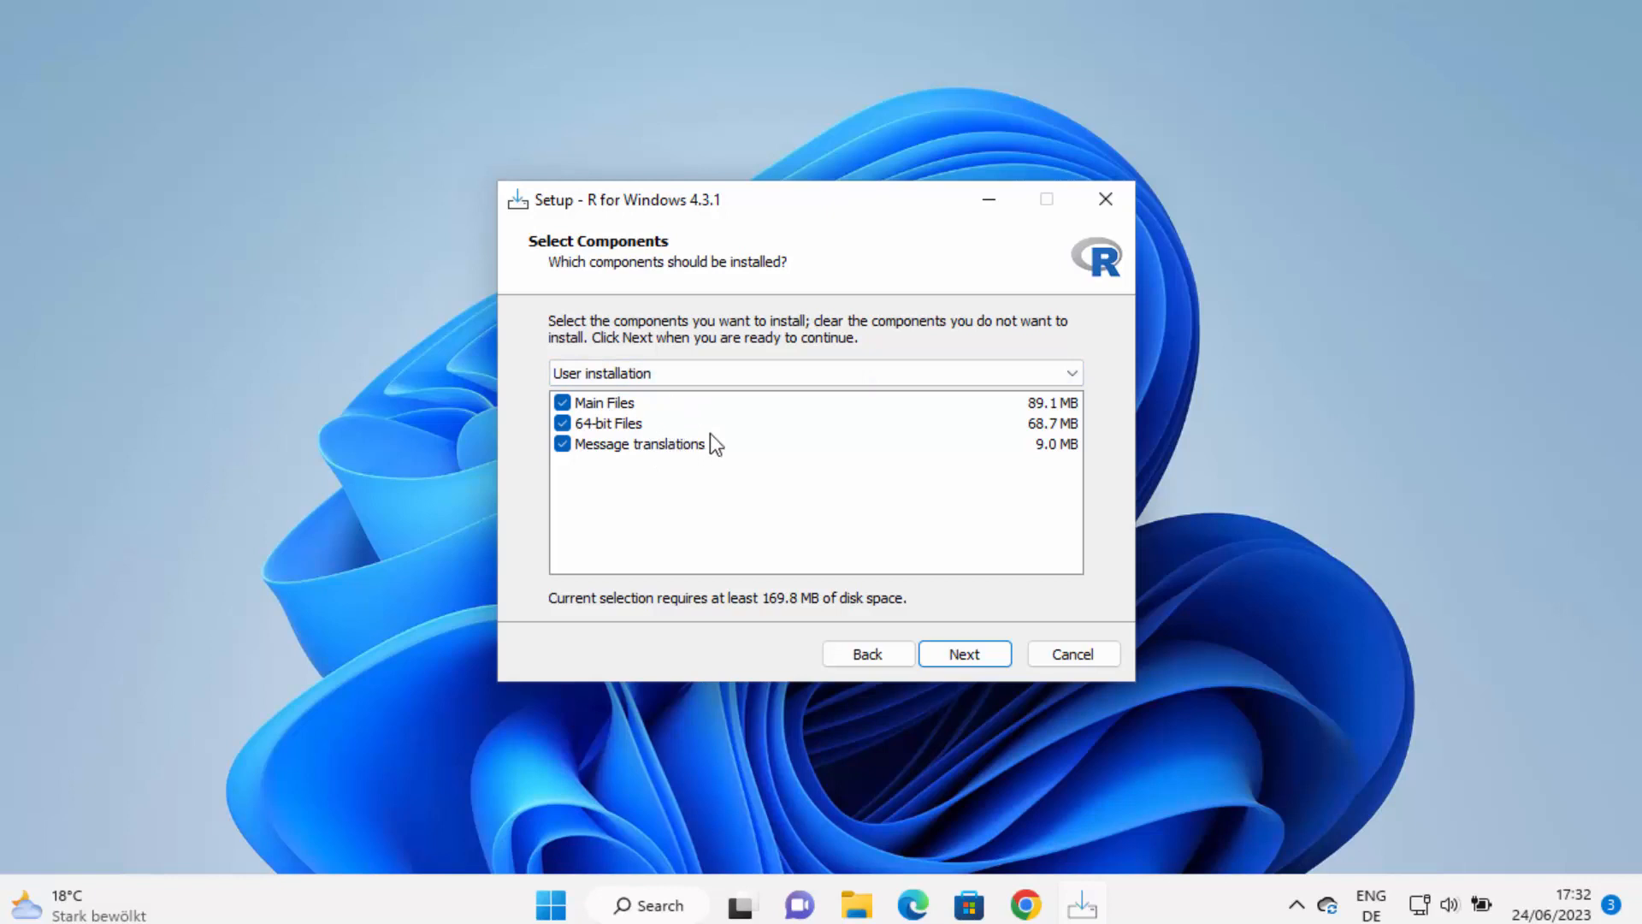
pyautogui.click(963, 654)
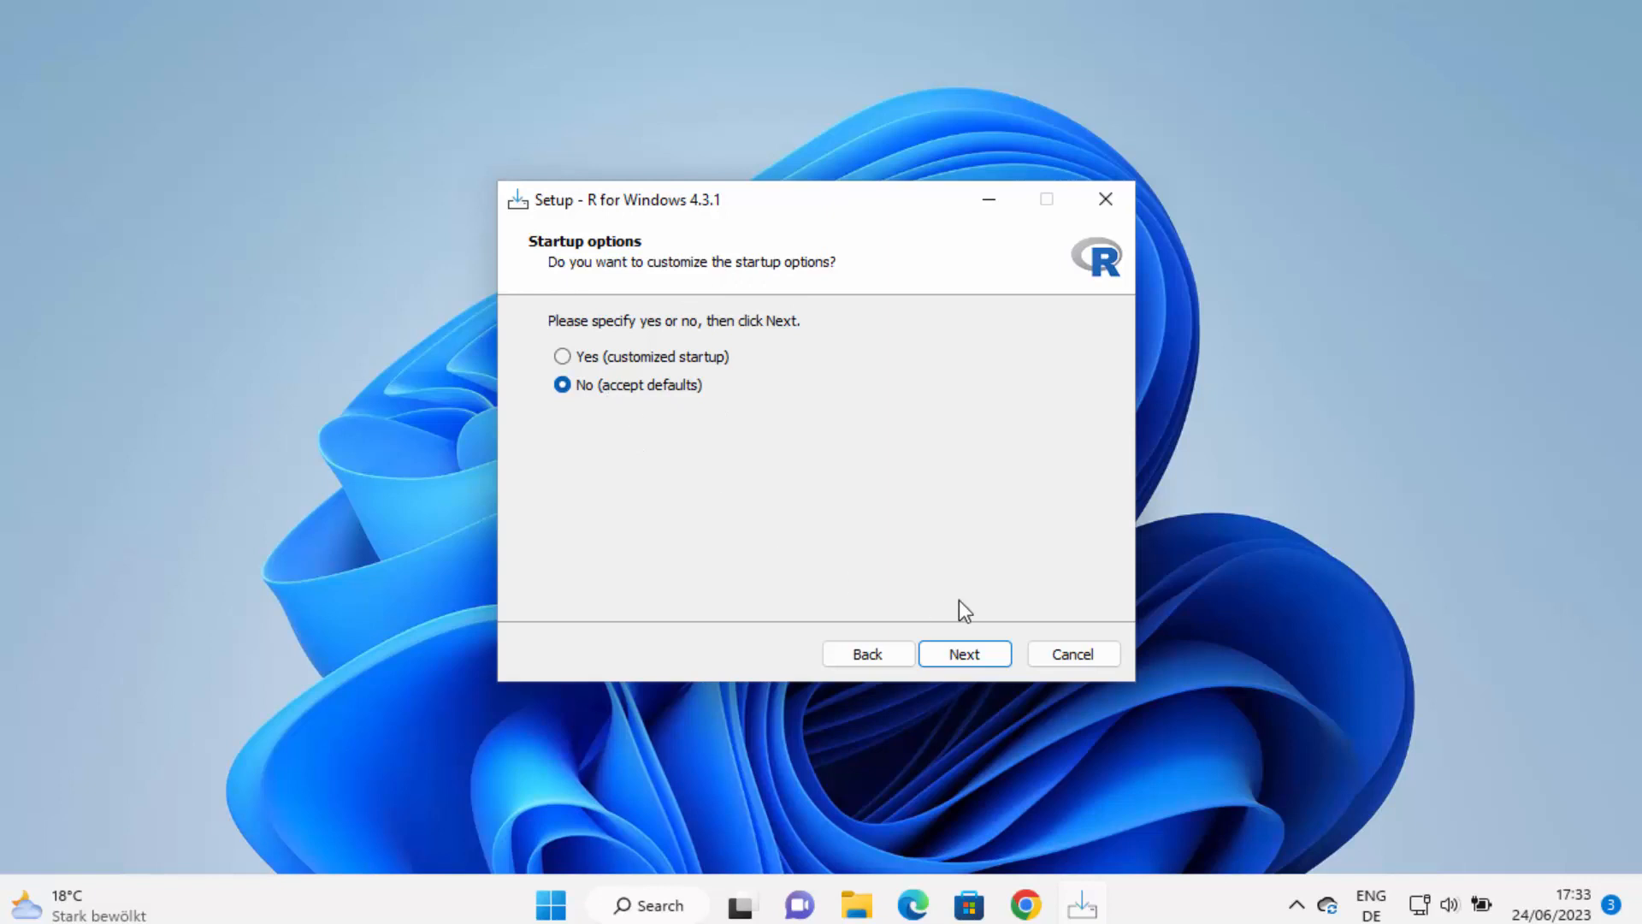
pyautogui.click(957, 655)
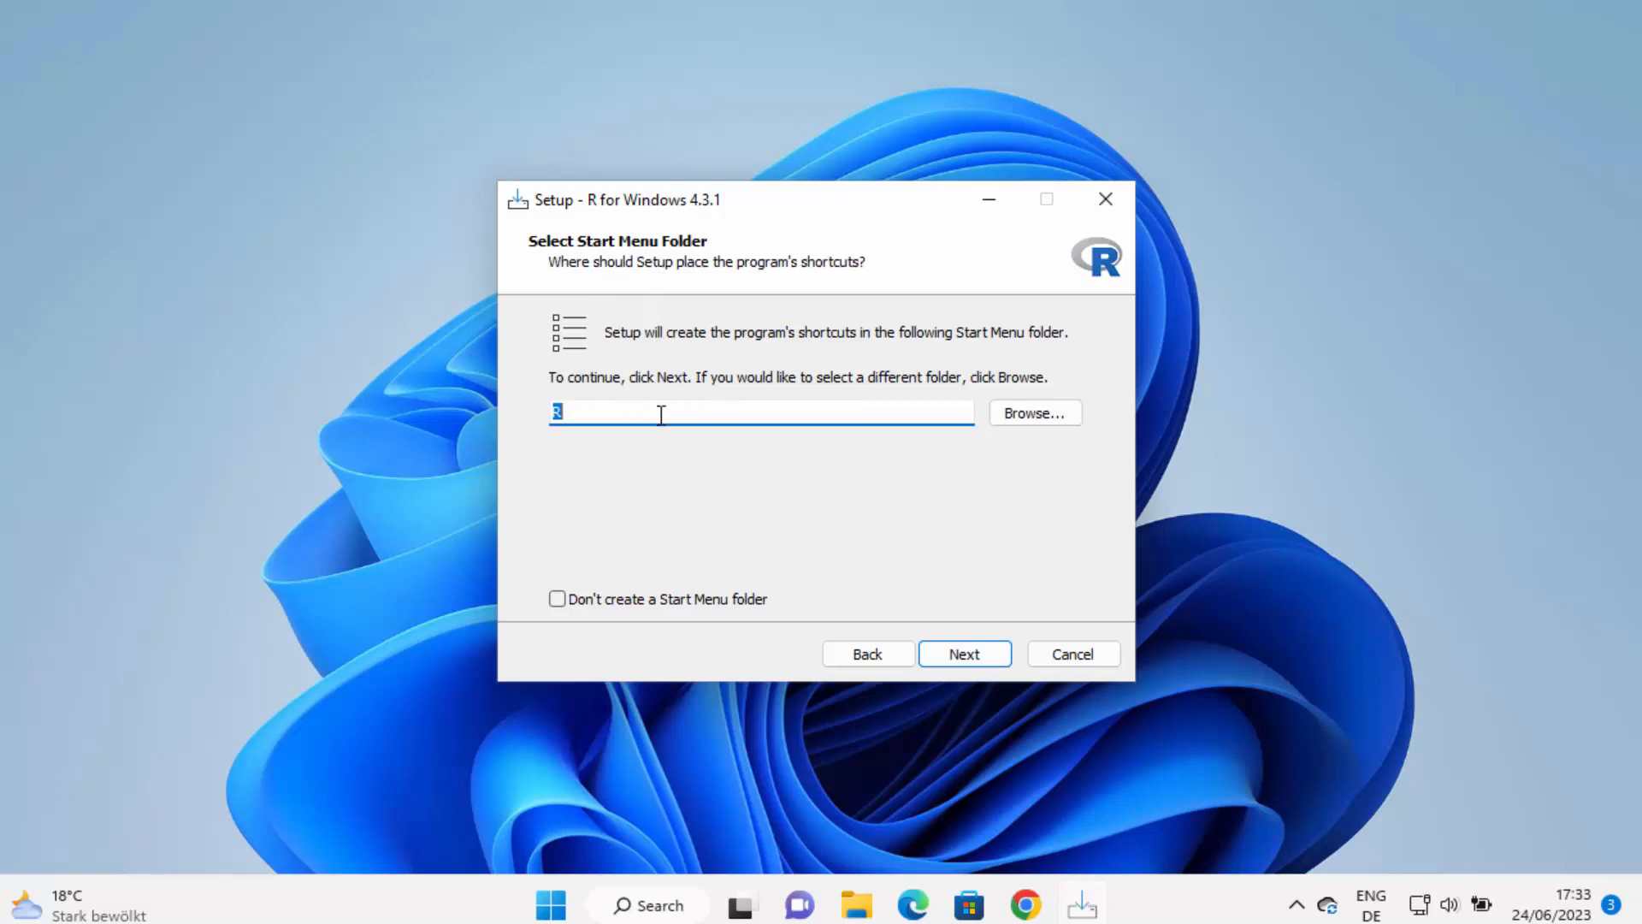
pyautogui.click(979, 660)
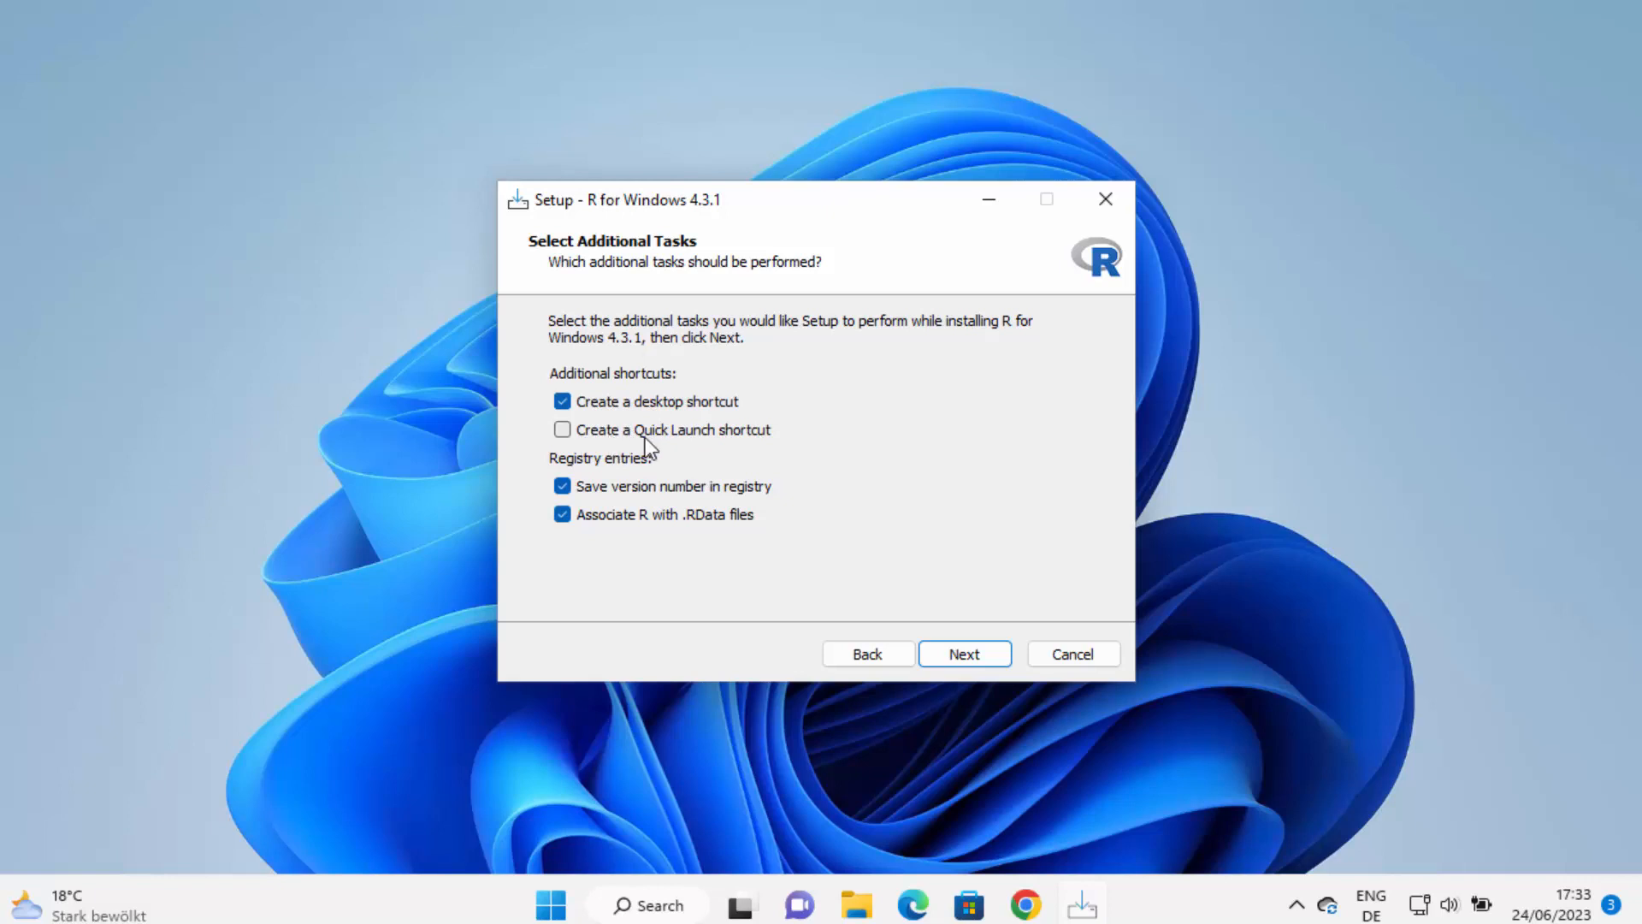
pyautogui.click(573, 429)
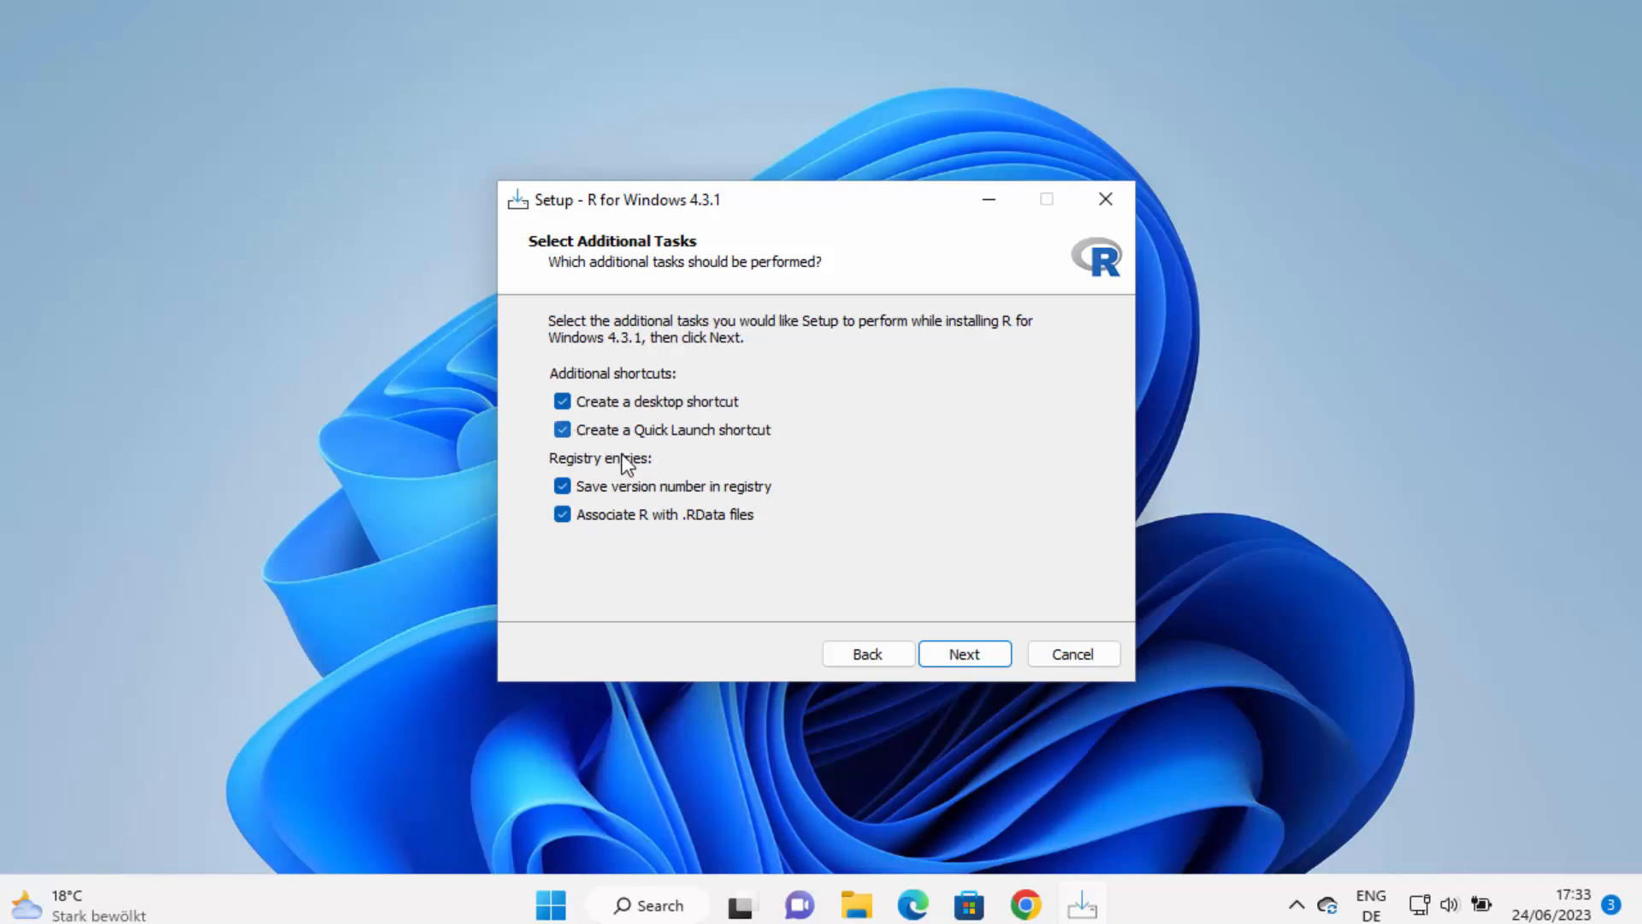
pyautogui.click(973, 653)
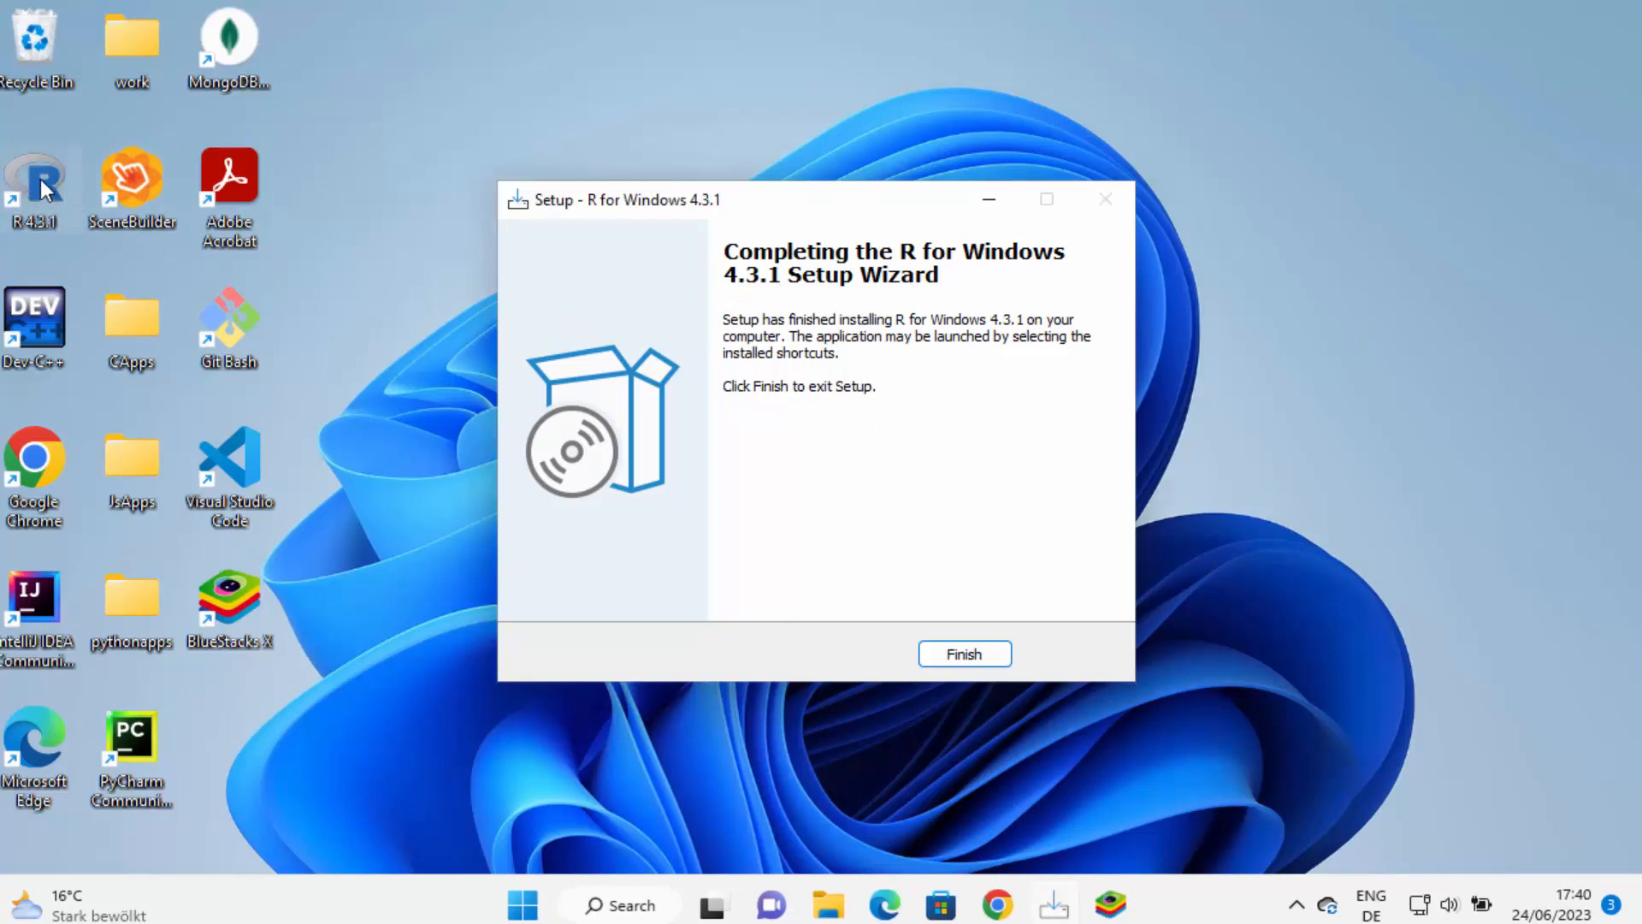
# Click Finish on the R setup wizard, briefly checking the Start menu and Windows search
pyautogui.click(525, 908)
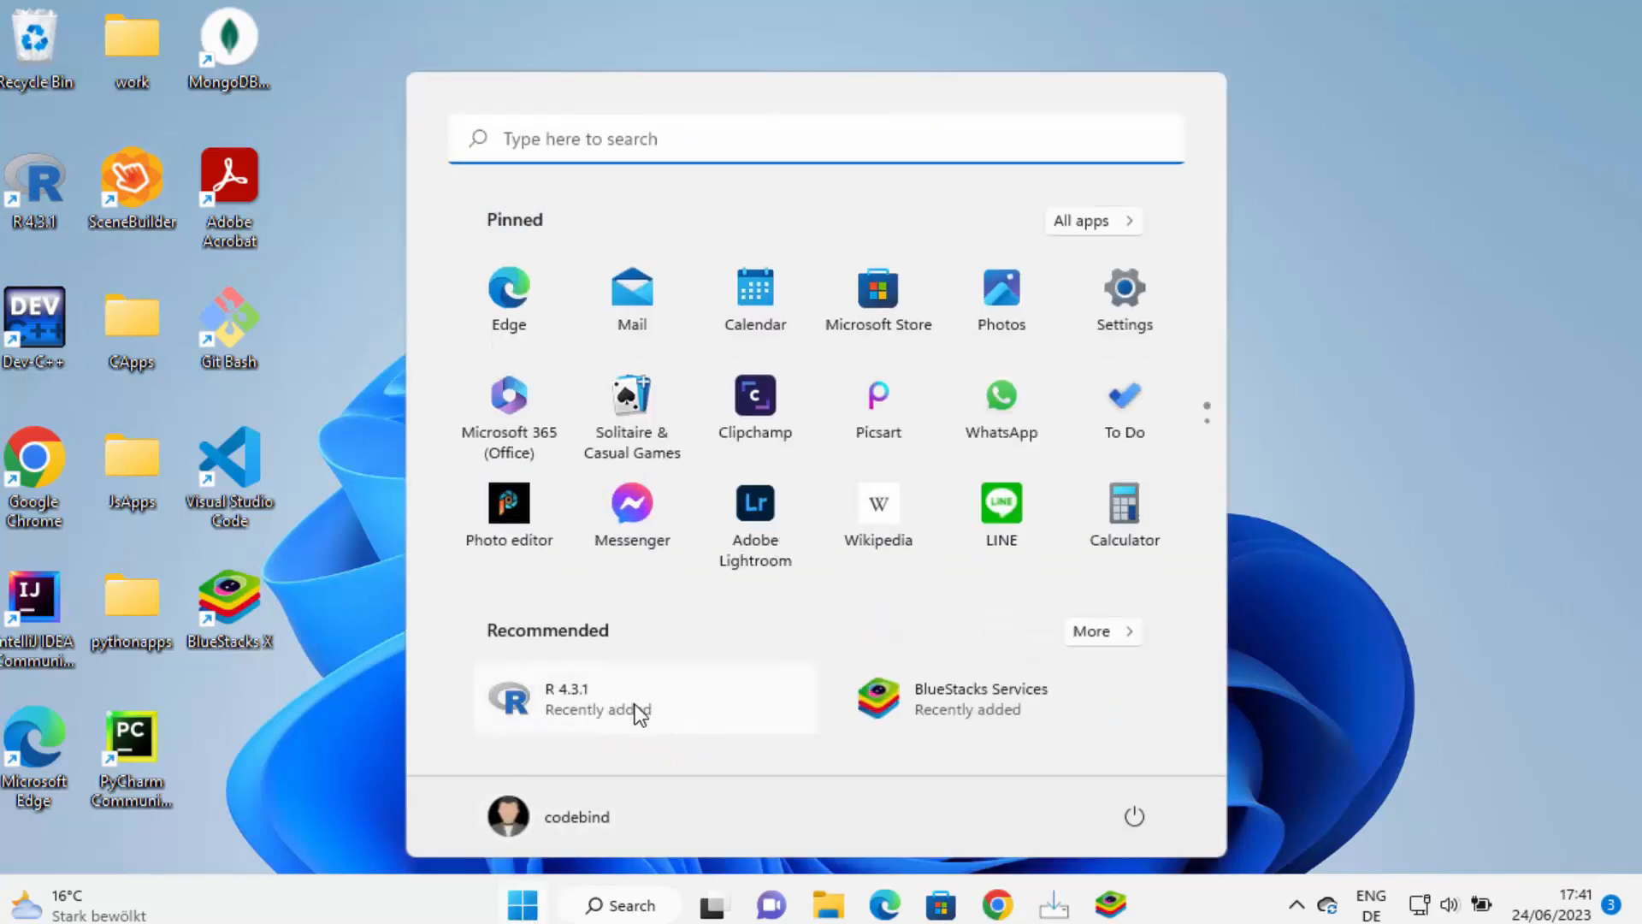
pyautogui.click(1339, 617)
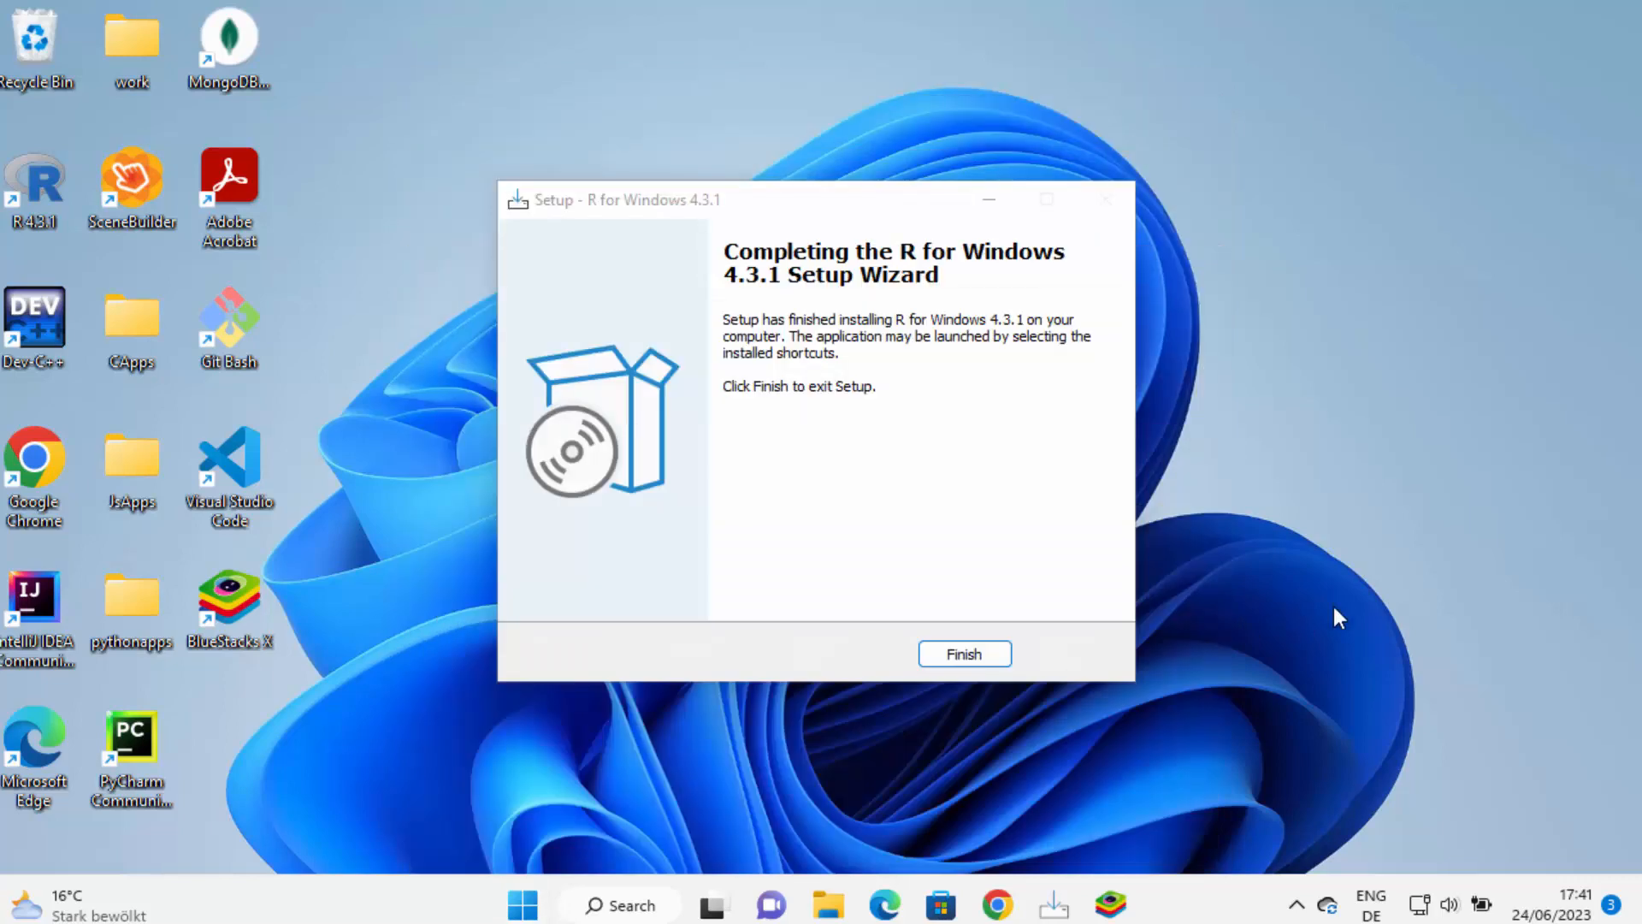
pyautogui.click(992, 657)
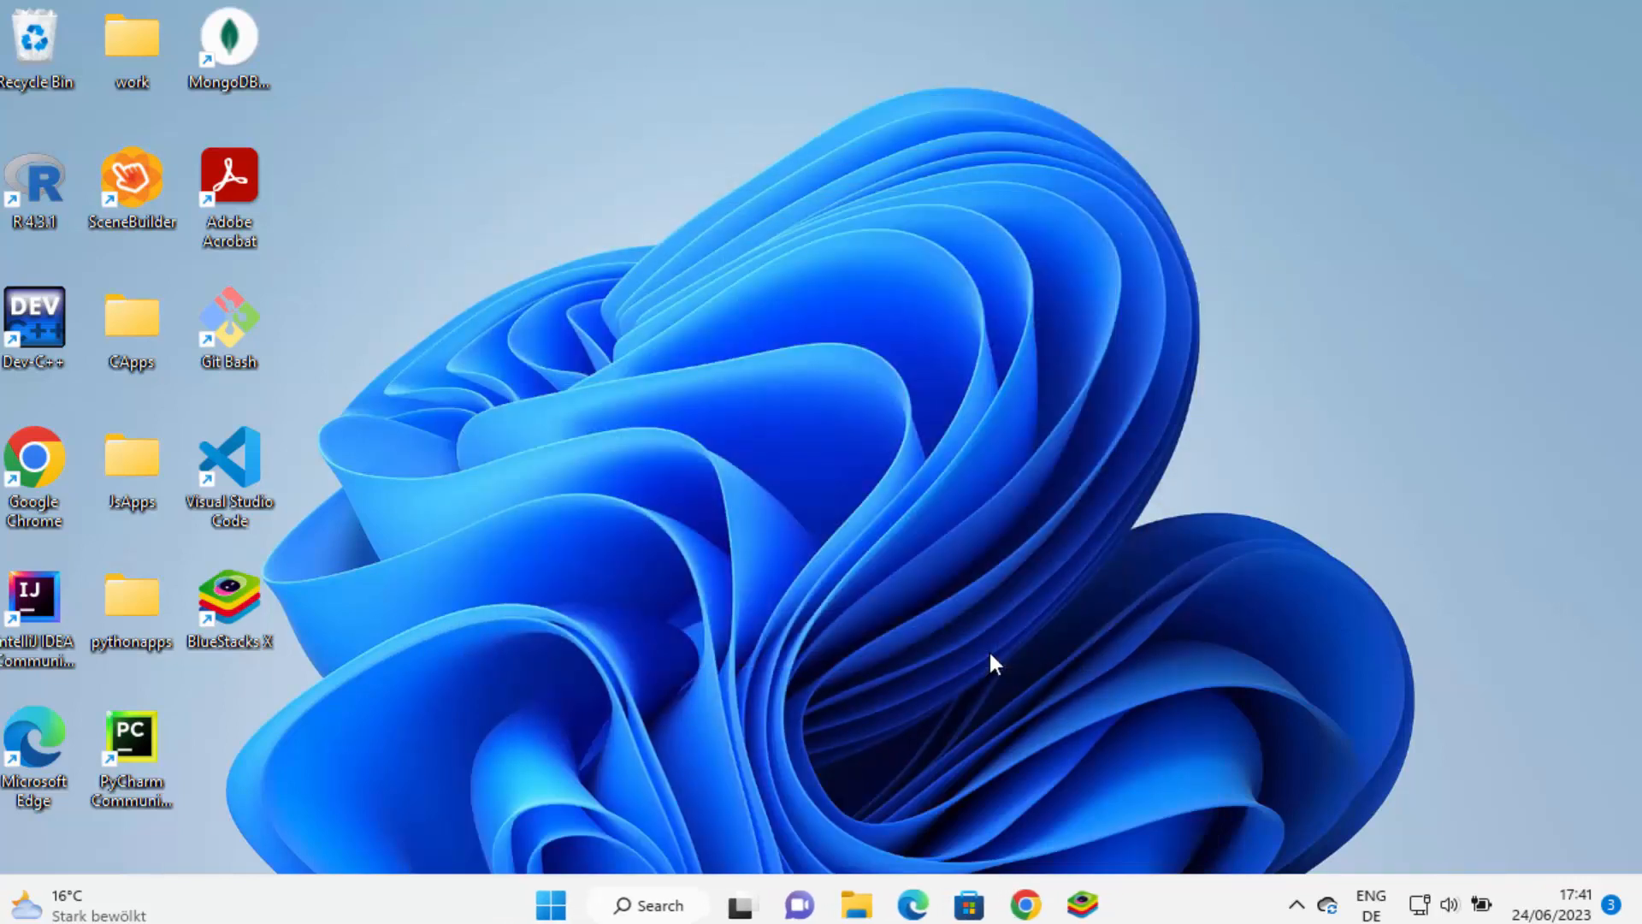
pyautogui.click(654, 910)
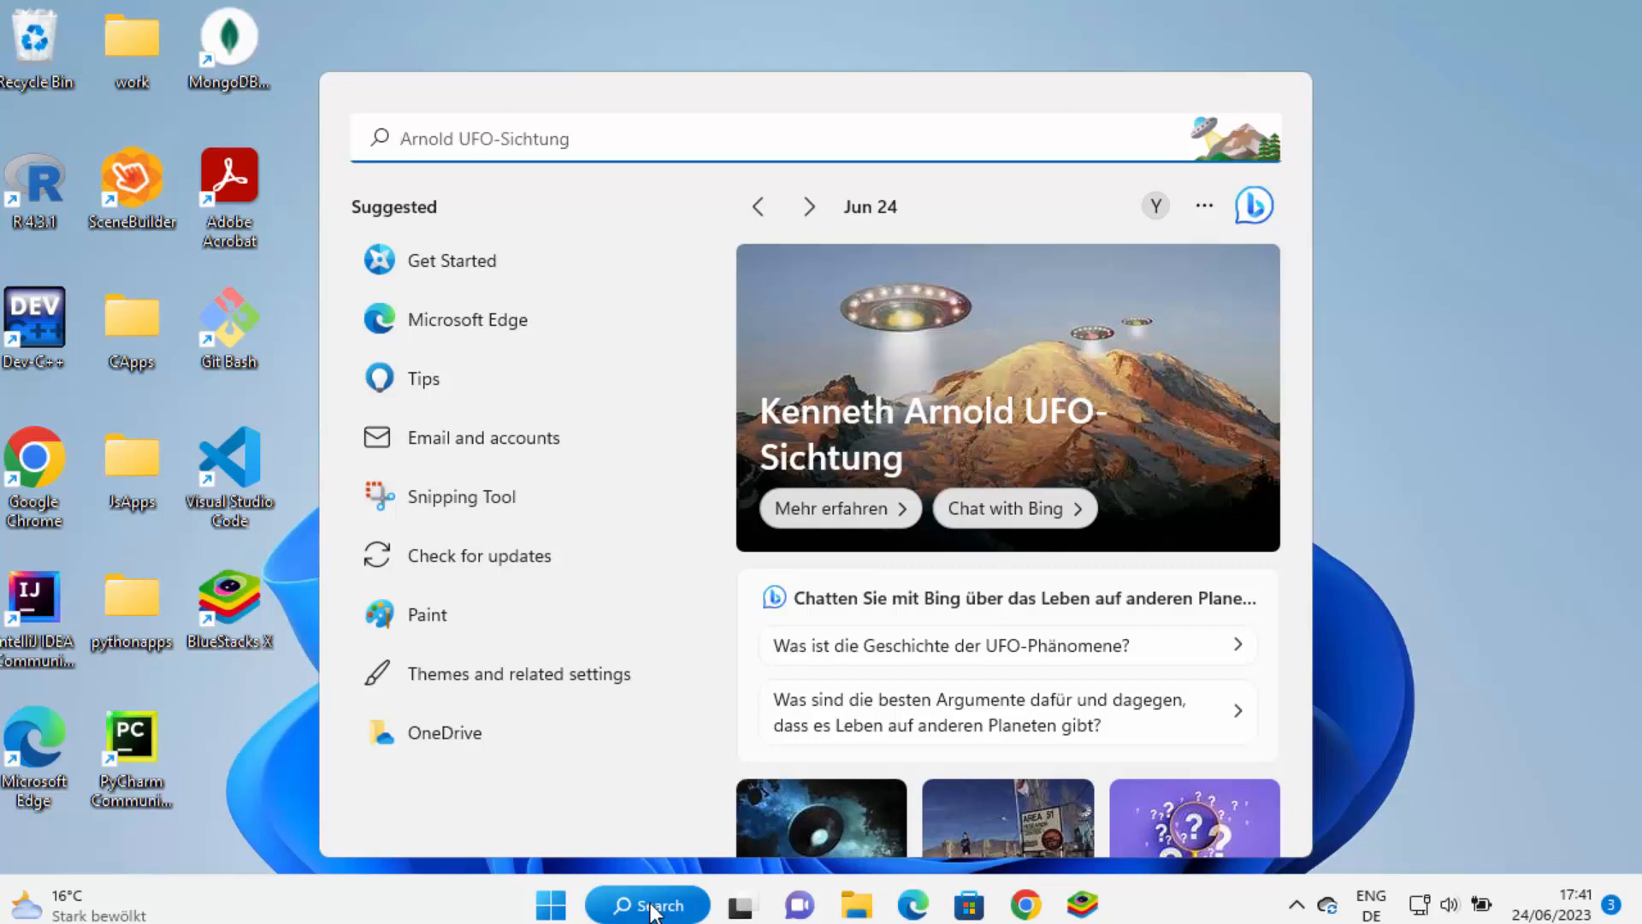
pyautogui.click(43, 144)
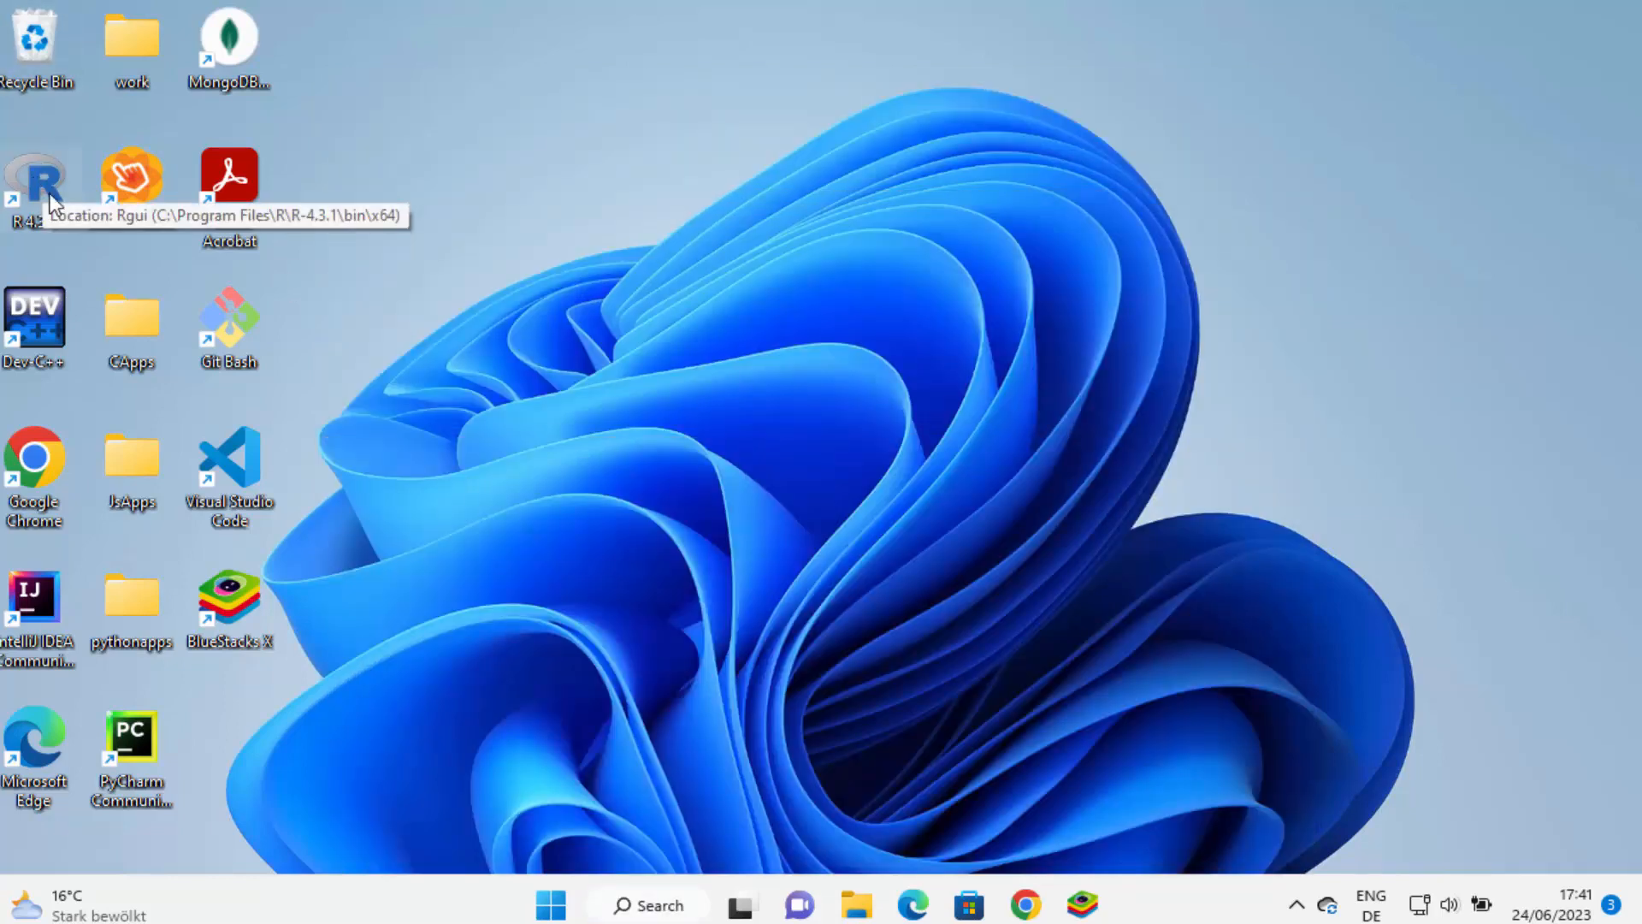
# Start R 4.3.1 from the desktop and run print("hello World") in the console
pyautogui.doubleClick(53, 195)
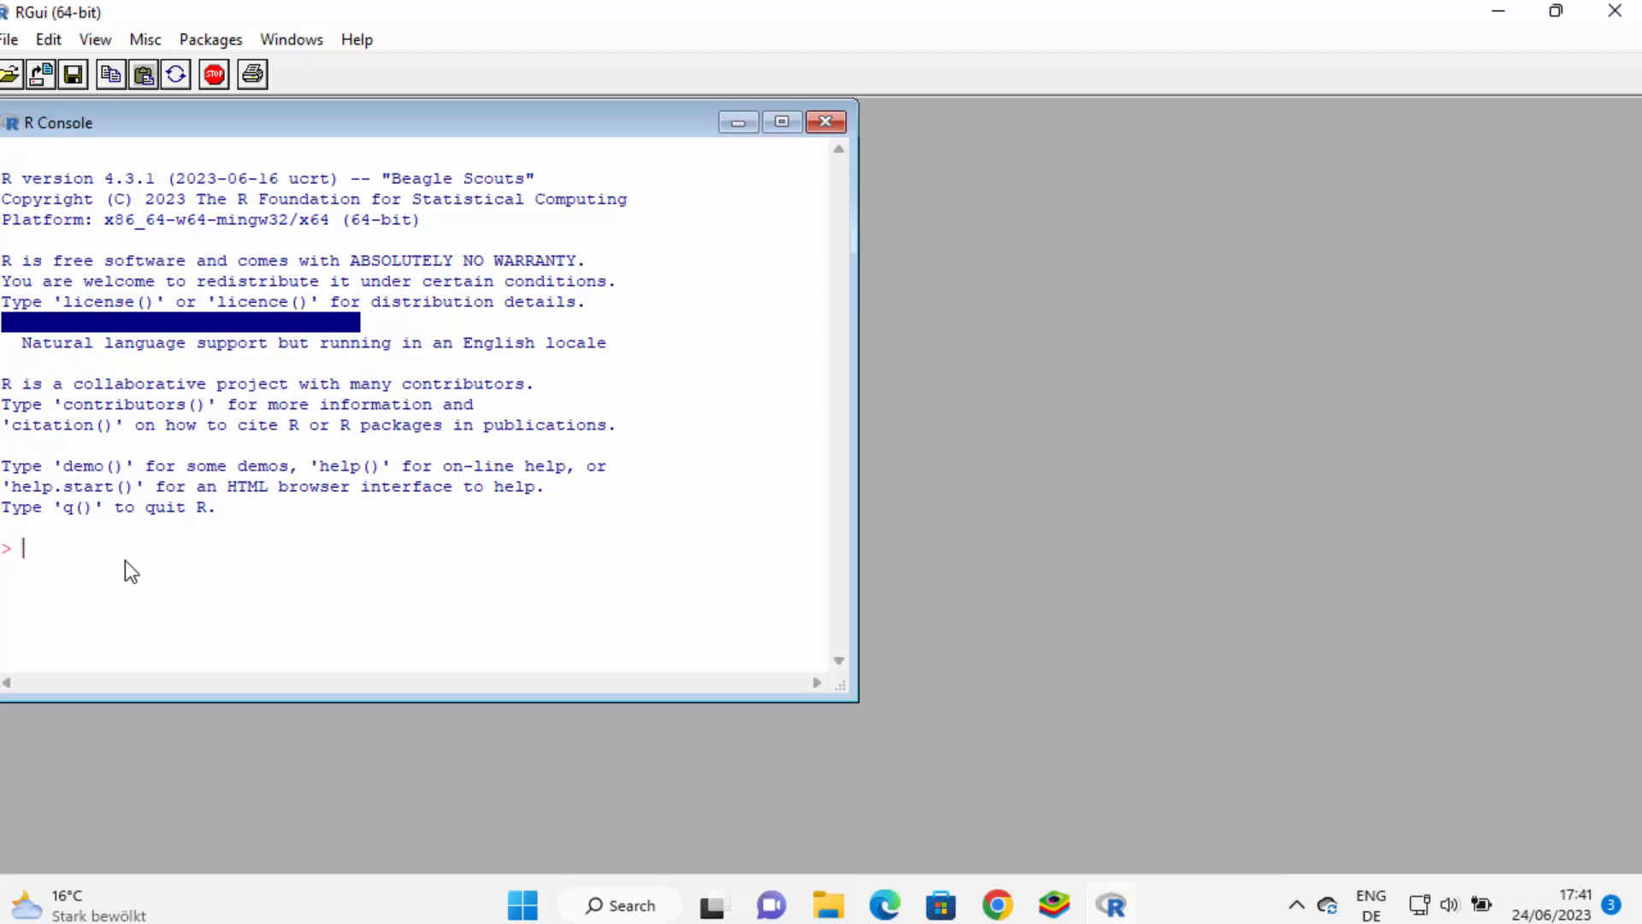
pyautogui.write('print')
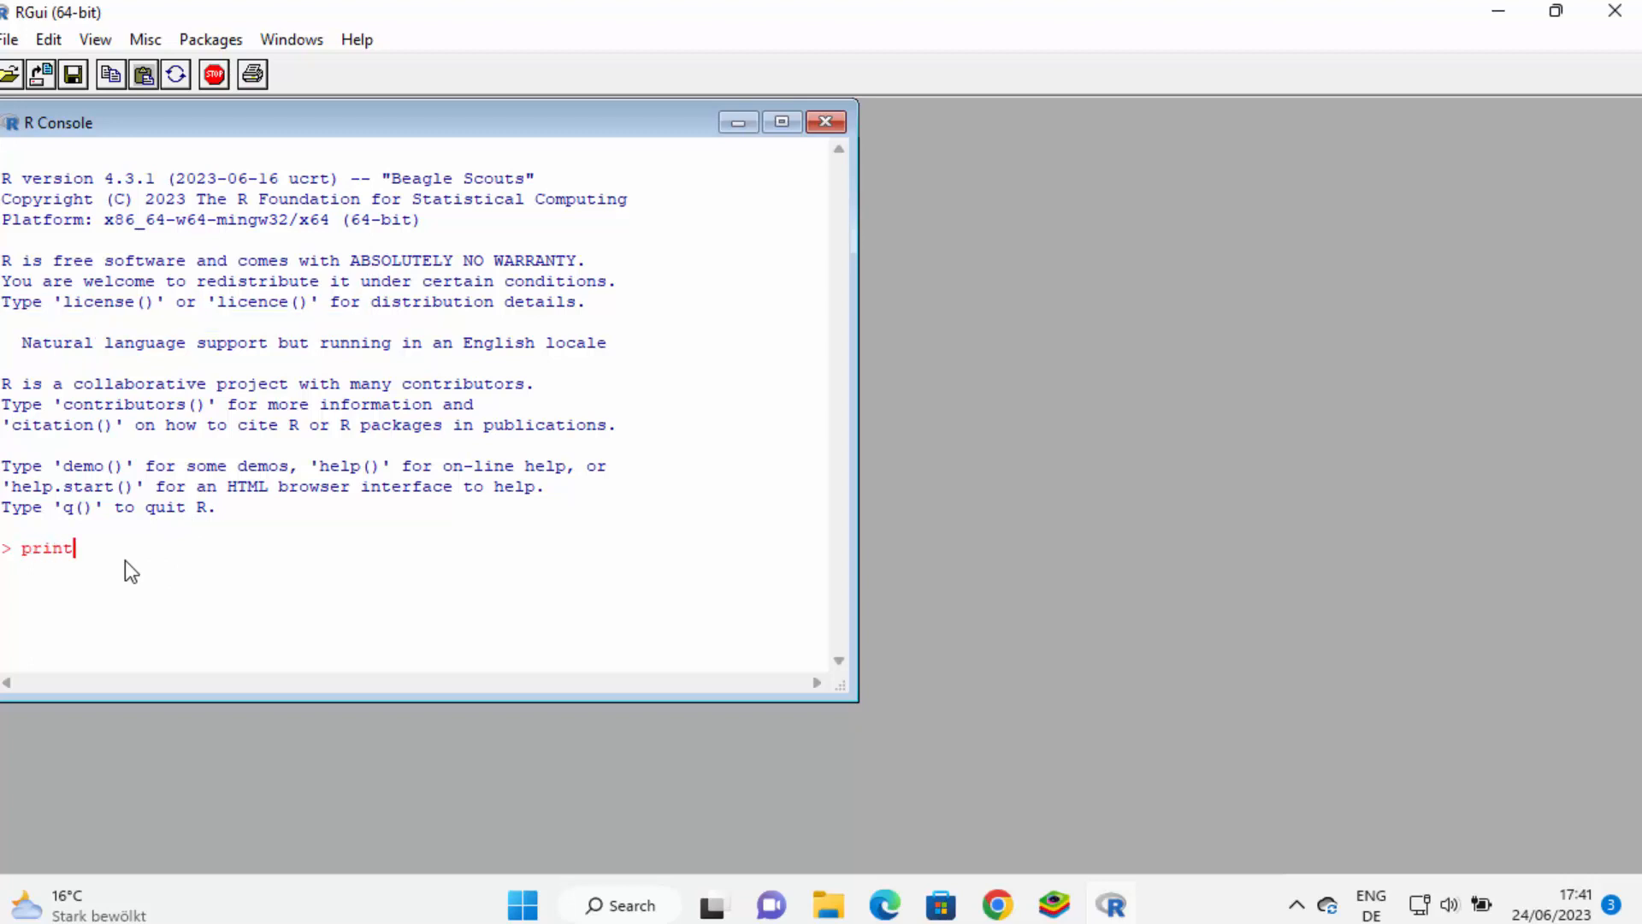
pyautogui.press('BackSpace')
pyautogui.press('BackSpace')
pyautogui.press('BackSpace')
pyautogui.press('BackSpace')
pyautogui.press('BackSpace')
pyautogui.write('print("hello World")')
pyautogui.press('Return')
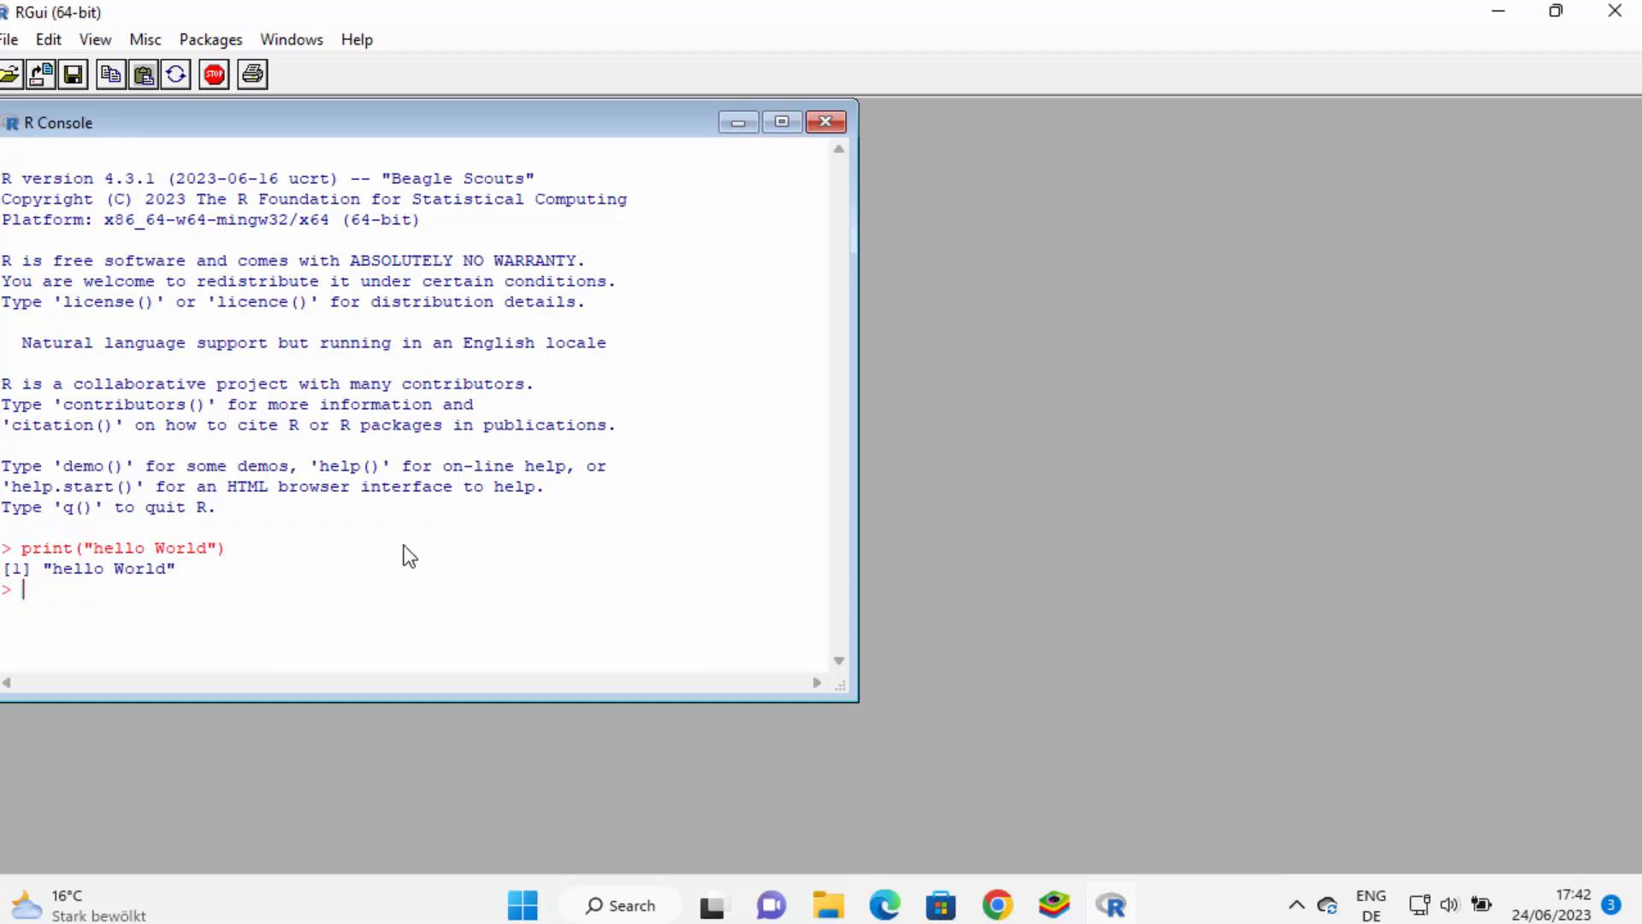
# Quit R with q(), closing the window and answering the save-workspace prompt
pyautogui.write('q()')
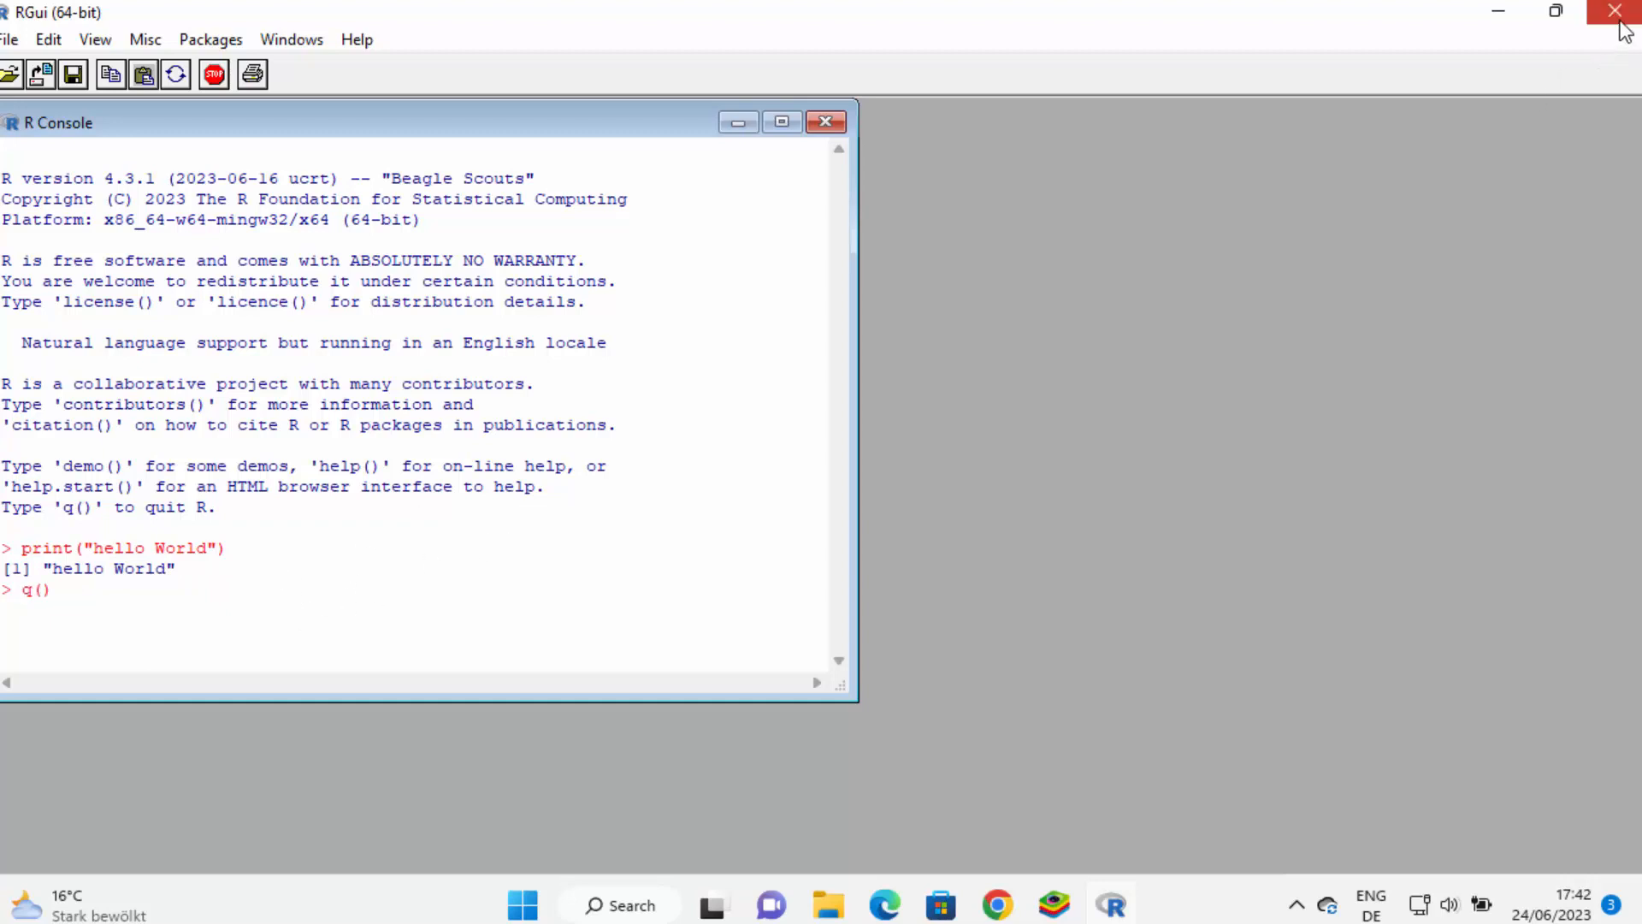
pyautogui.click(1619, 23)
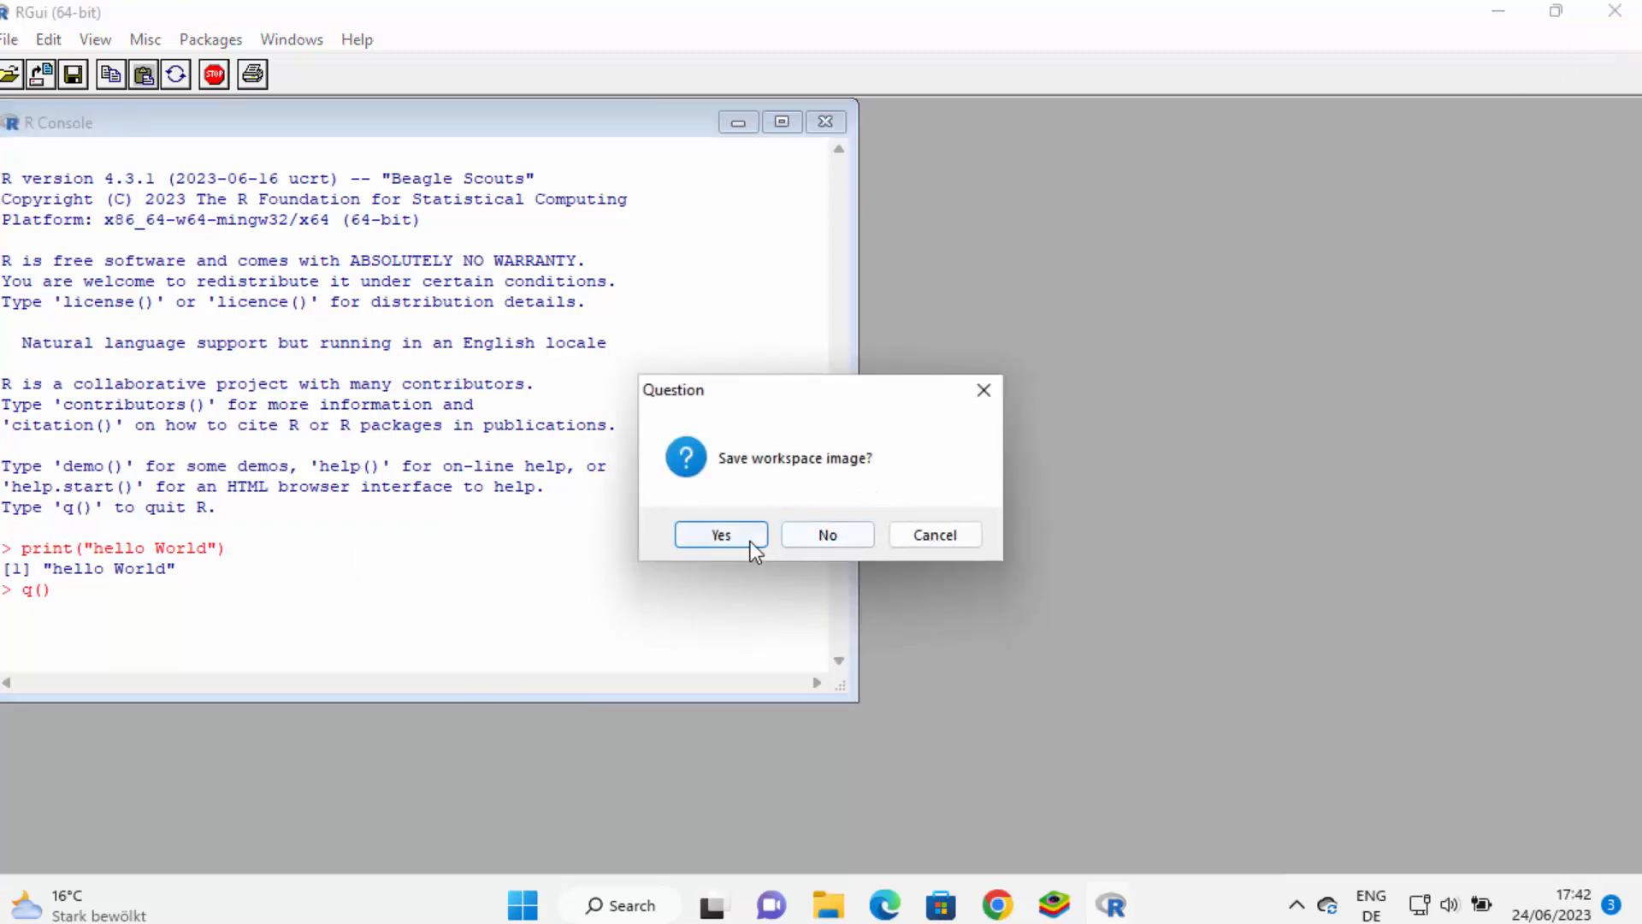
pyautogui.click(809, 536)
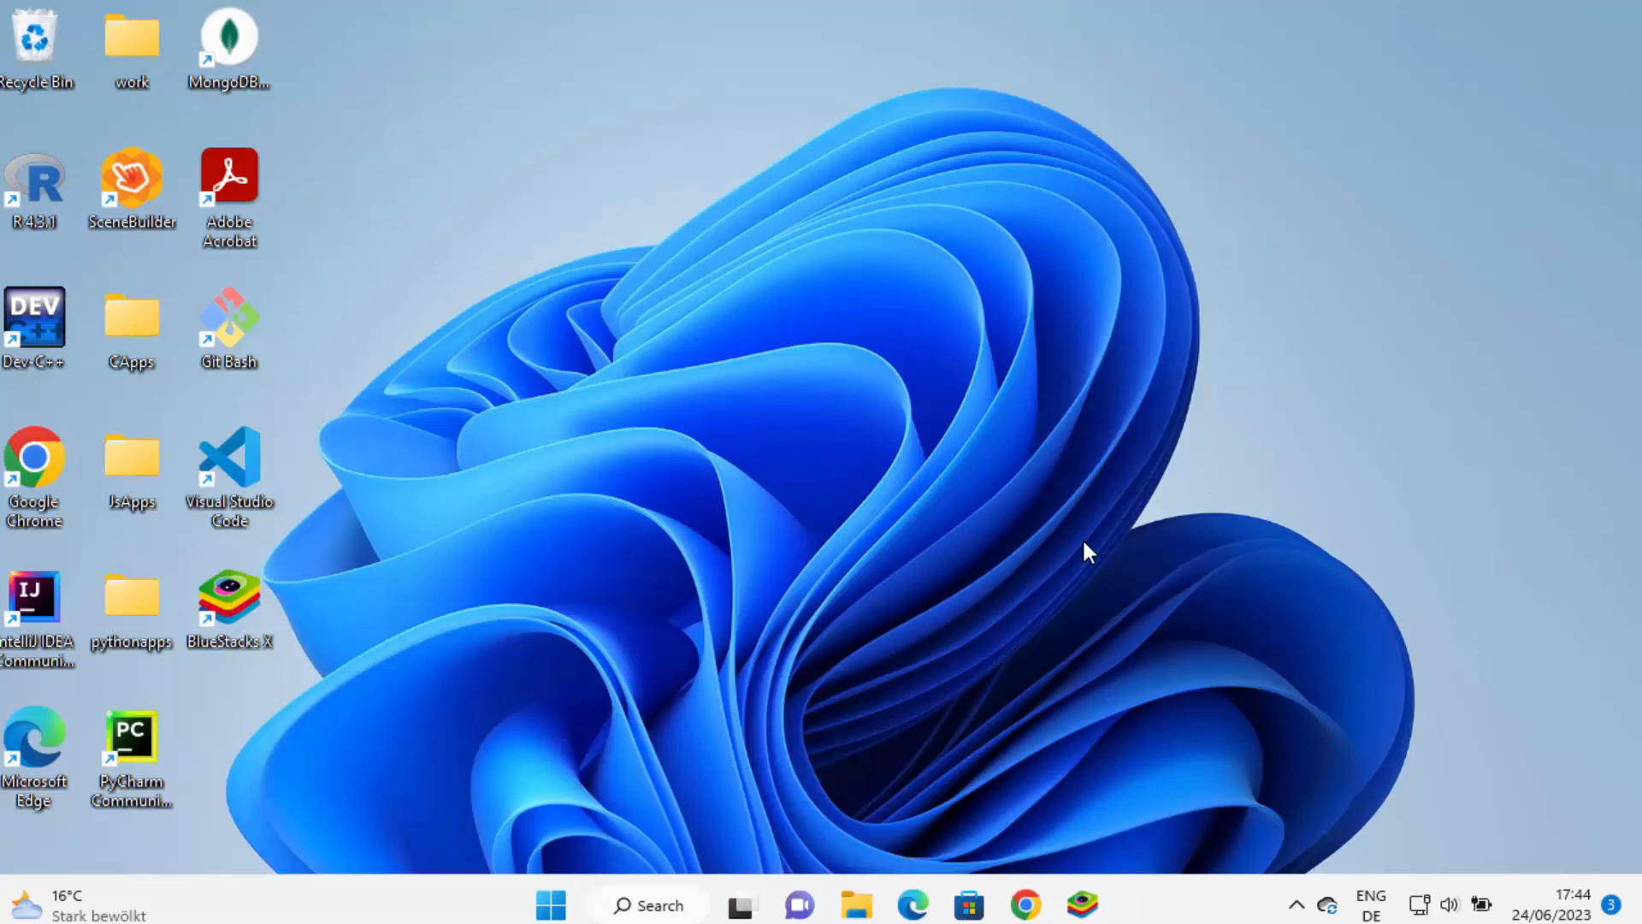
# Open the RStudio IDE result from the rstudio Google search in Chrome
pyautogui.click(1026, 907)
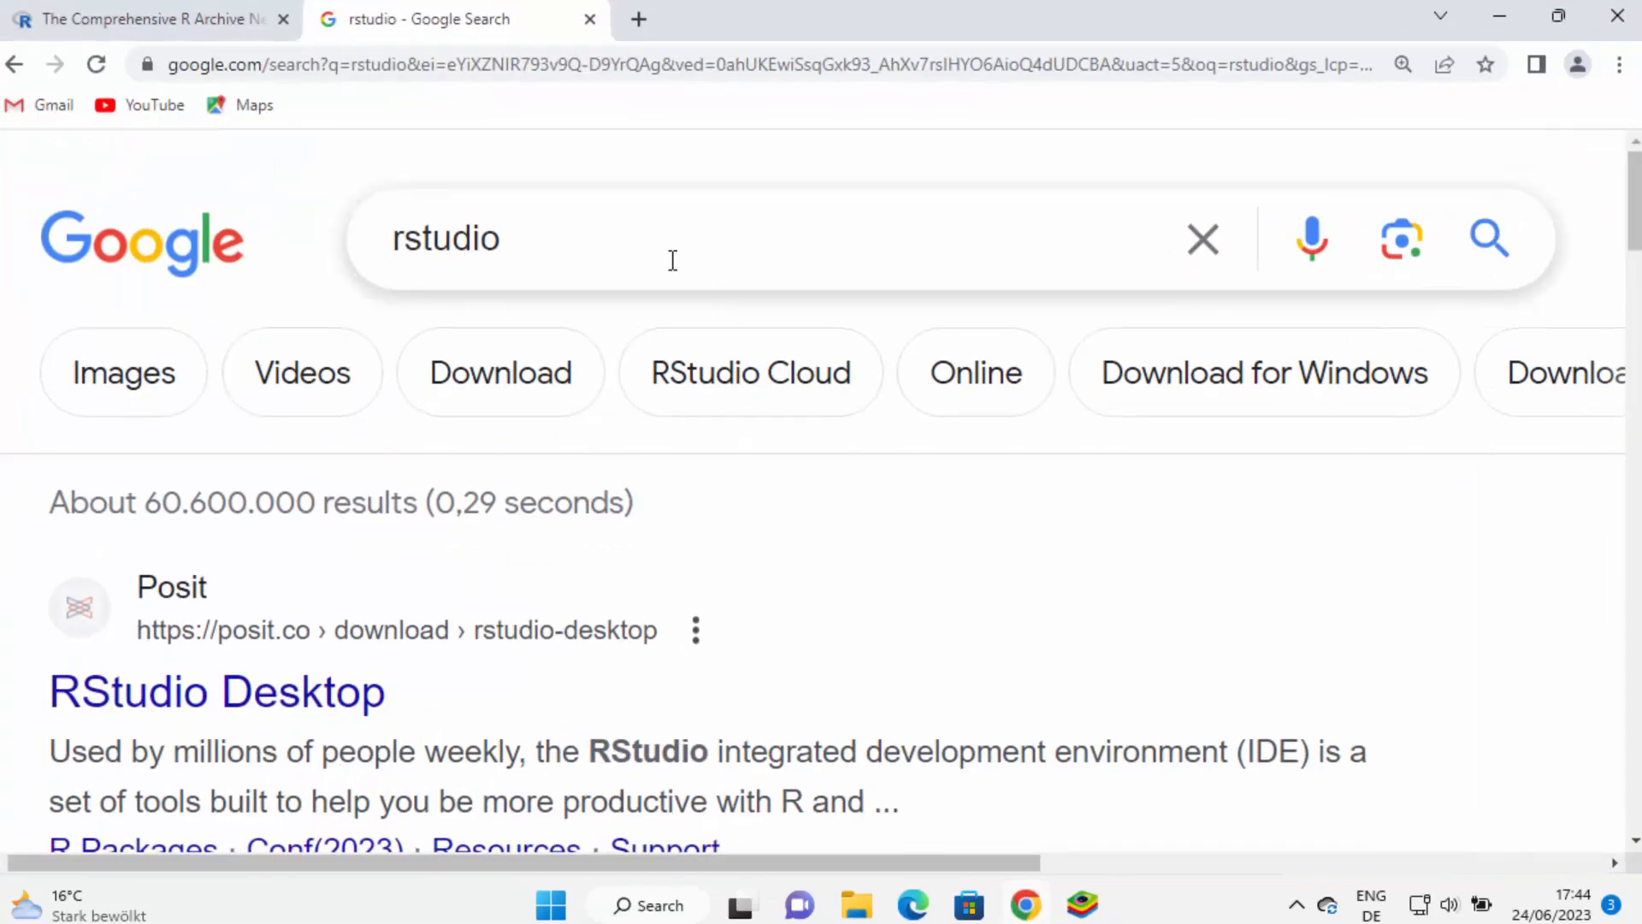
pyautogui.scroll(-3, 667, 260)
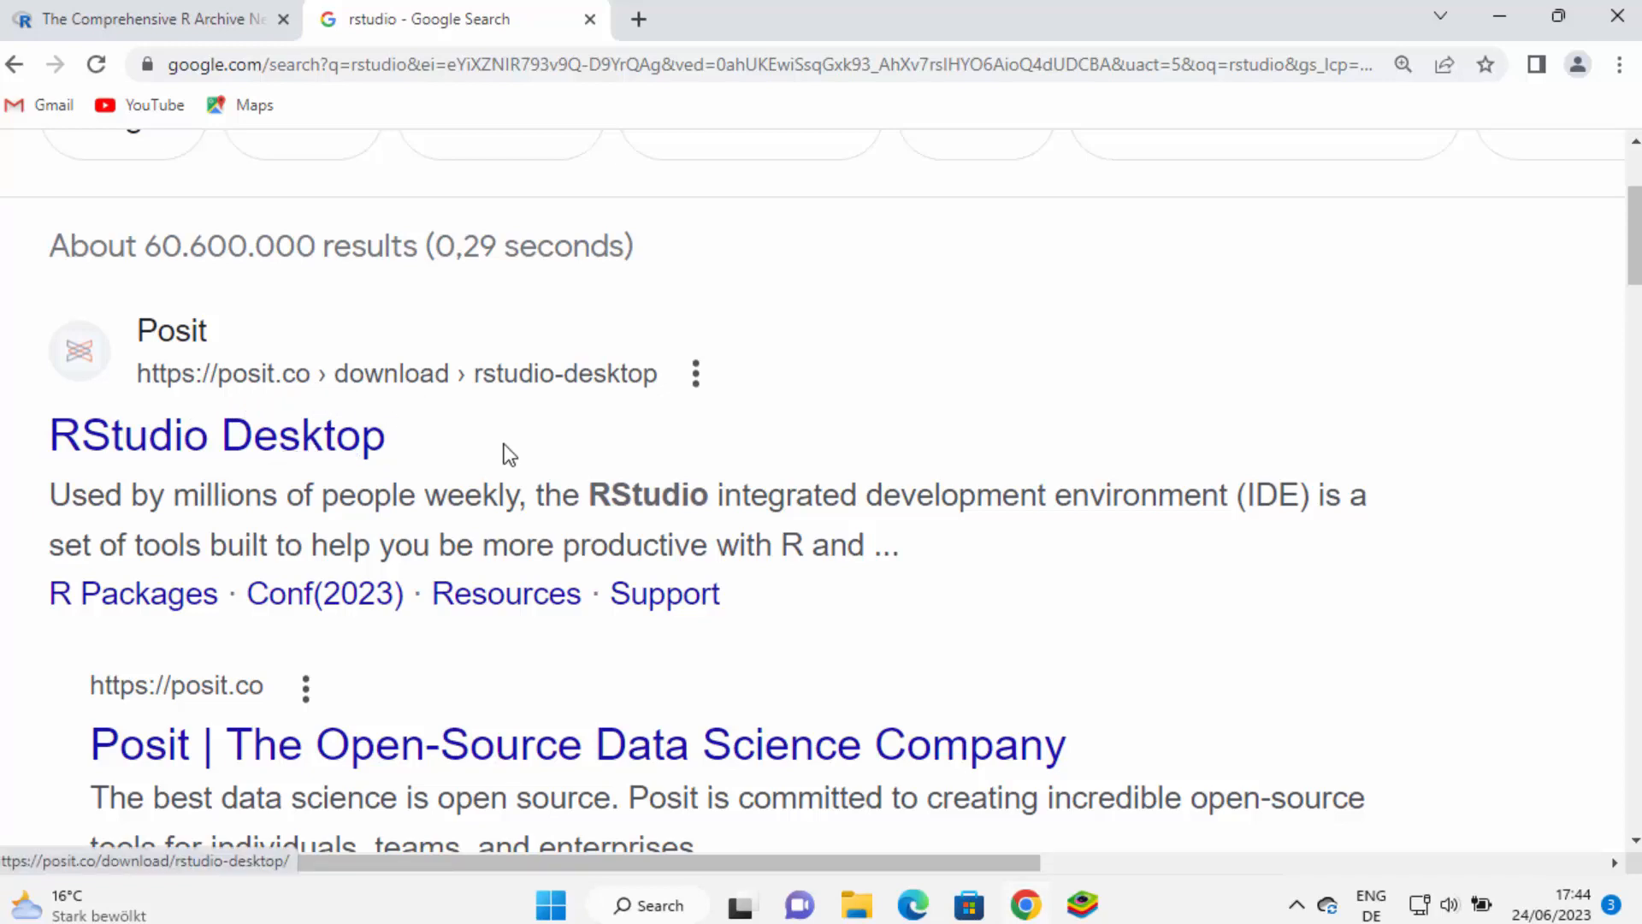
pyautogui.scroll(-9, 505, 454)
pyautogui.scroll(-8, 506, 454)
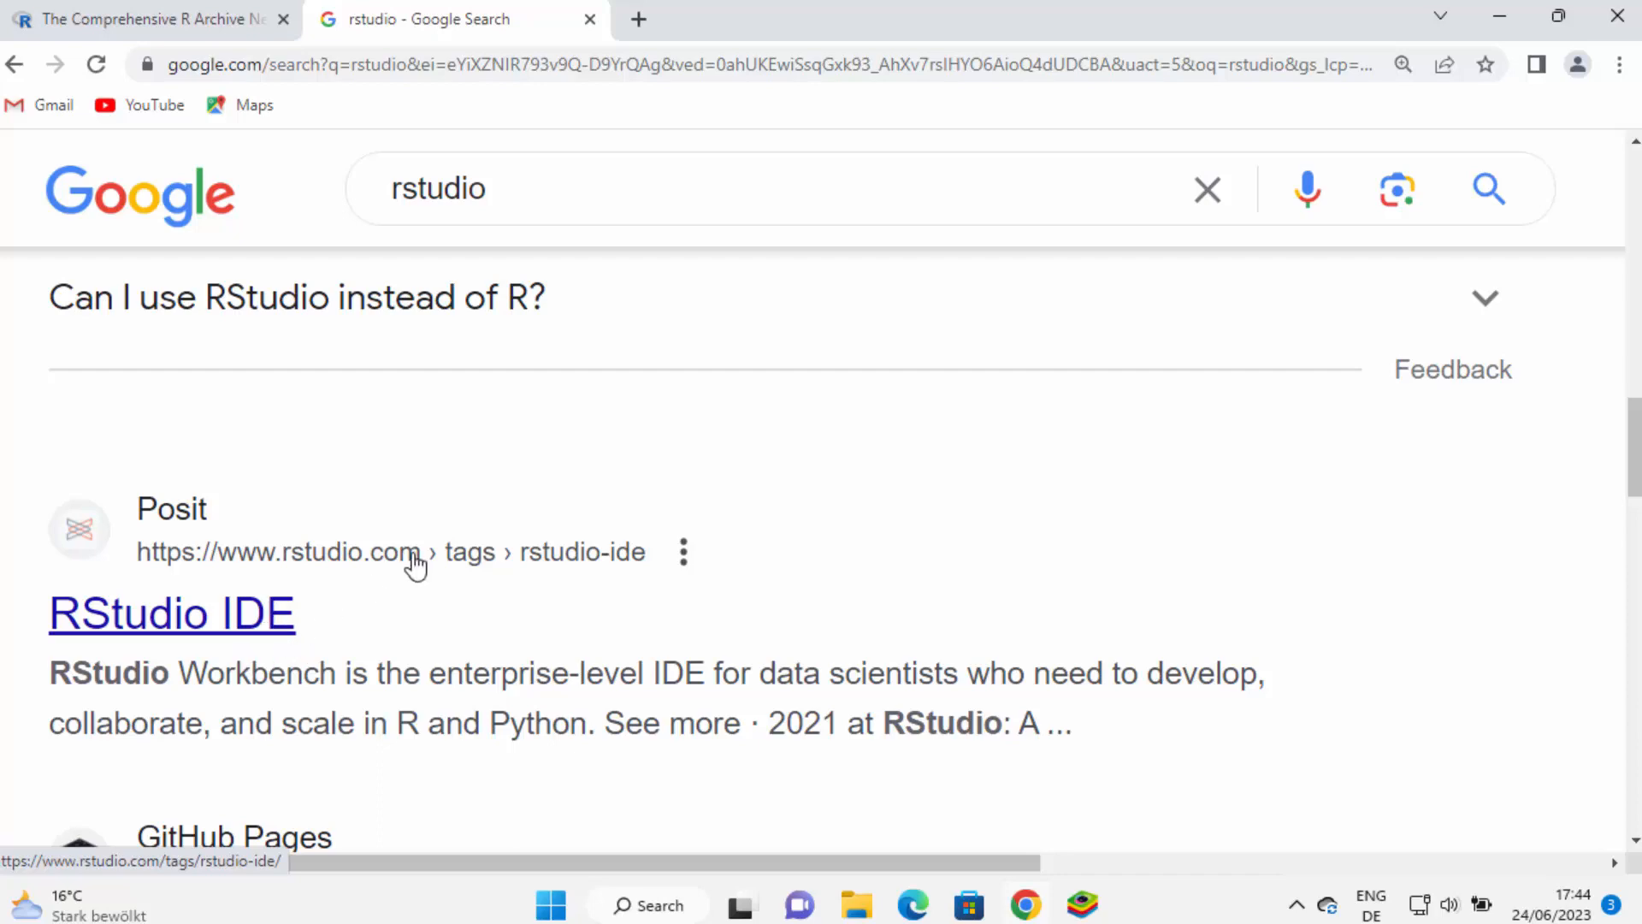
pyautogui.scroll(10, 414, 561)
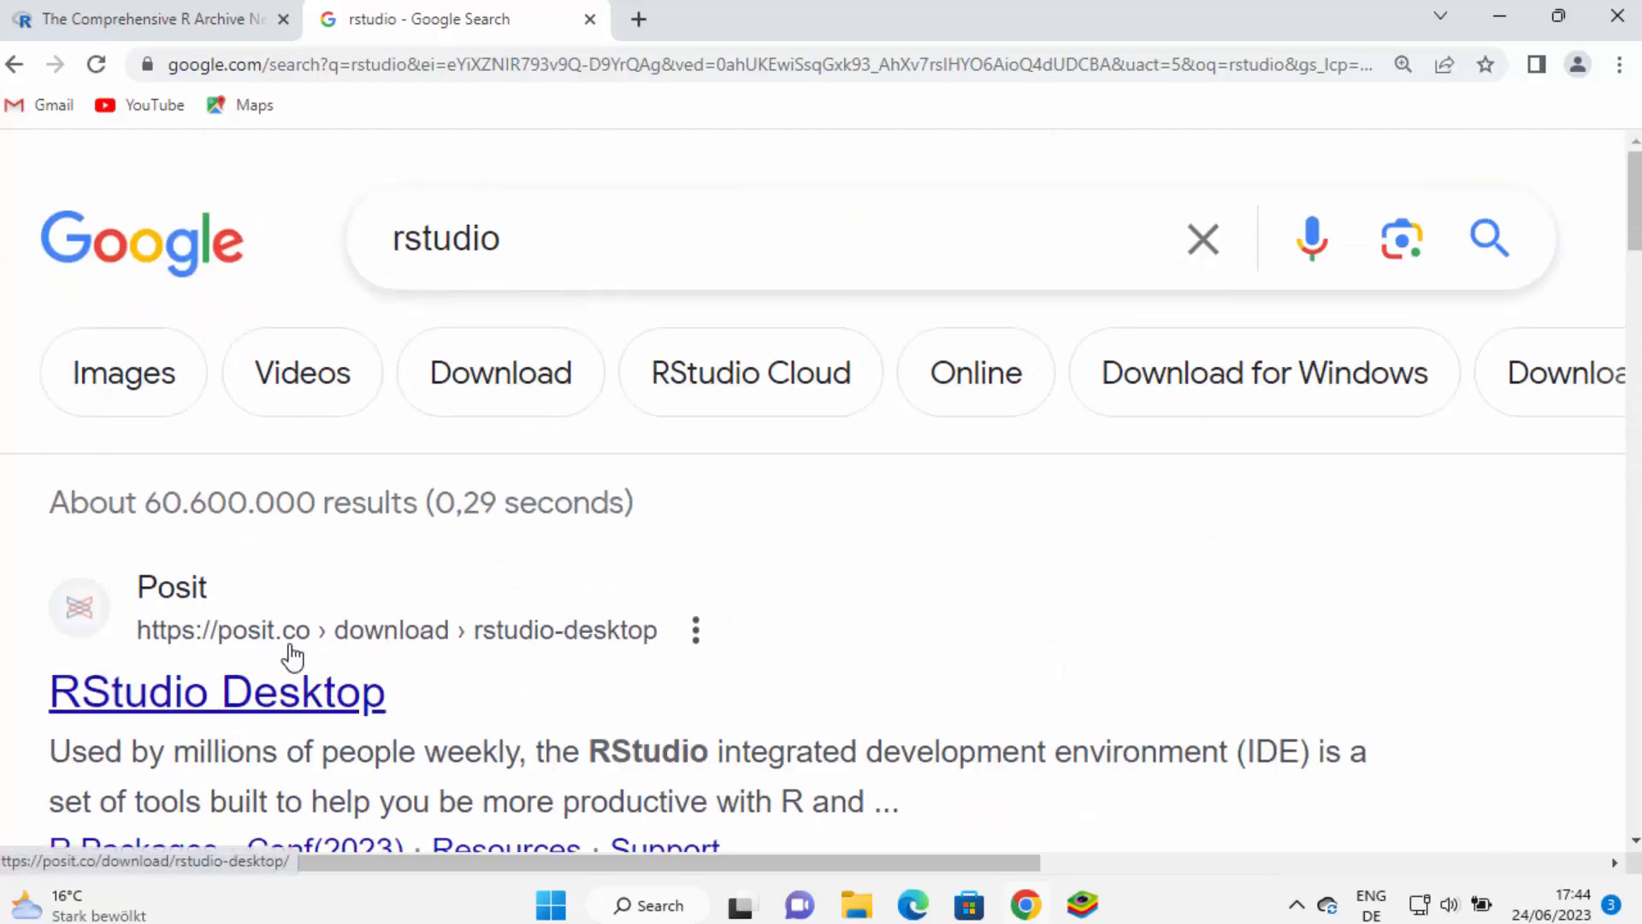
pyautogui.scroll(-10, 343, 641)
pyautogui.scroll(-4, 342, 637)
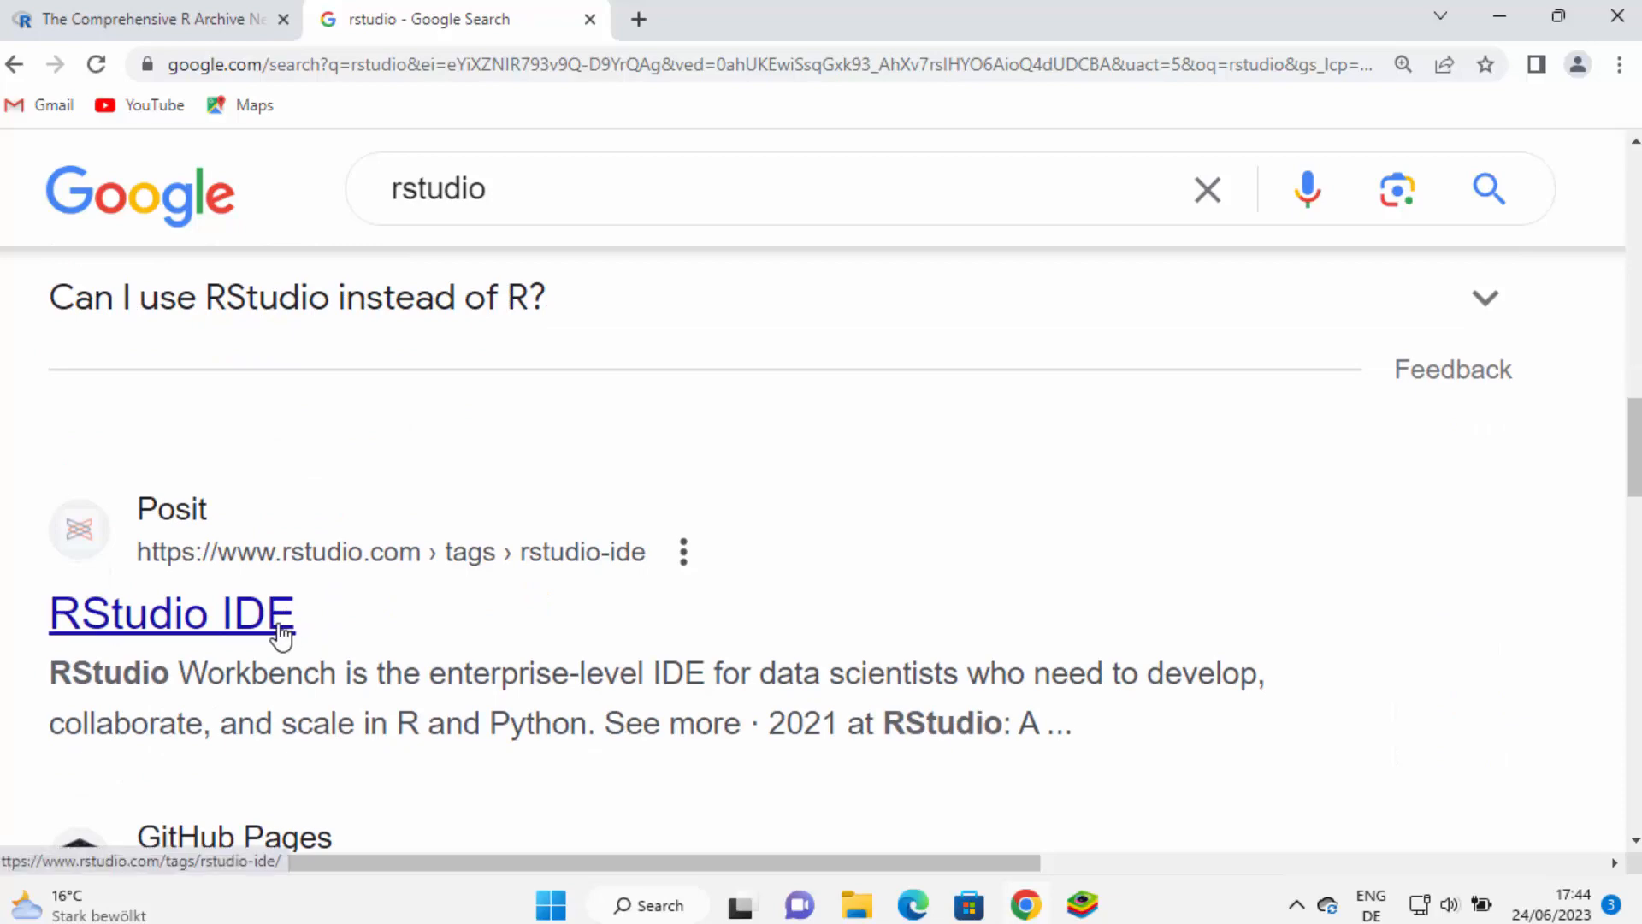
pyautogui.scroll(1, 282, 634)
pyautogui.scroll(-2, 282, 634)
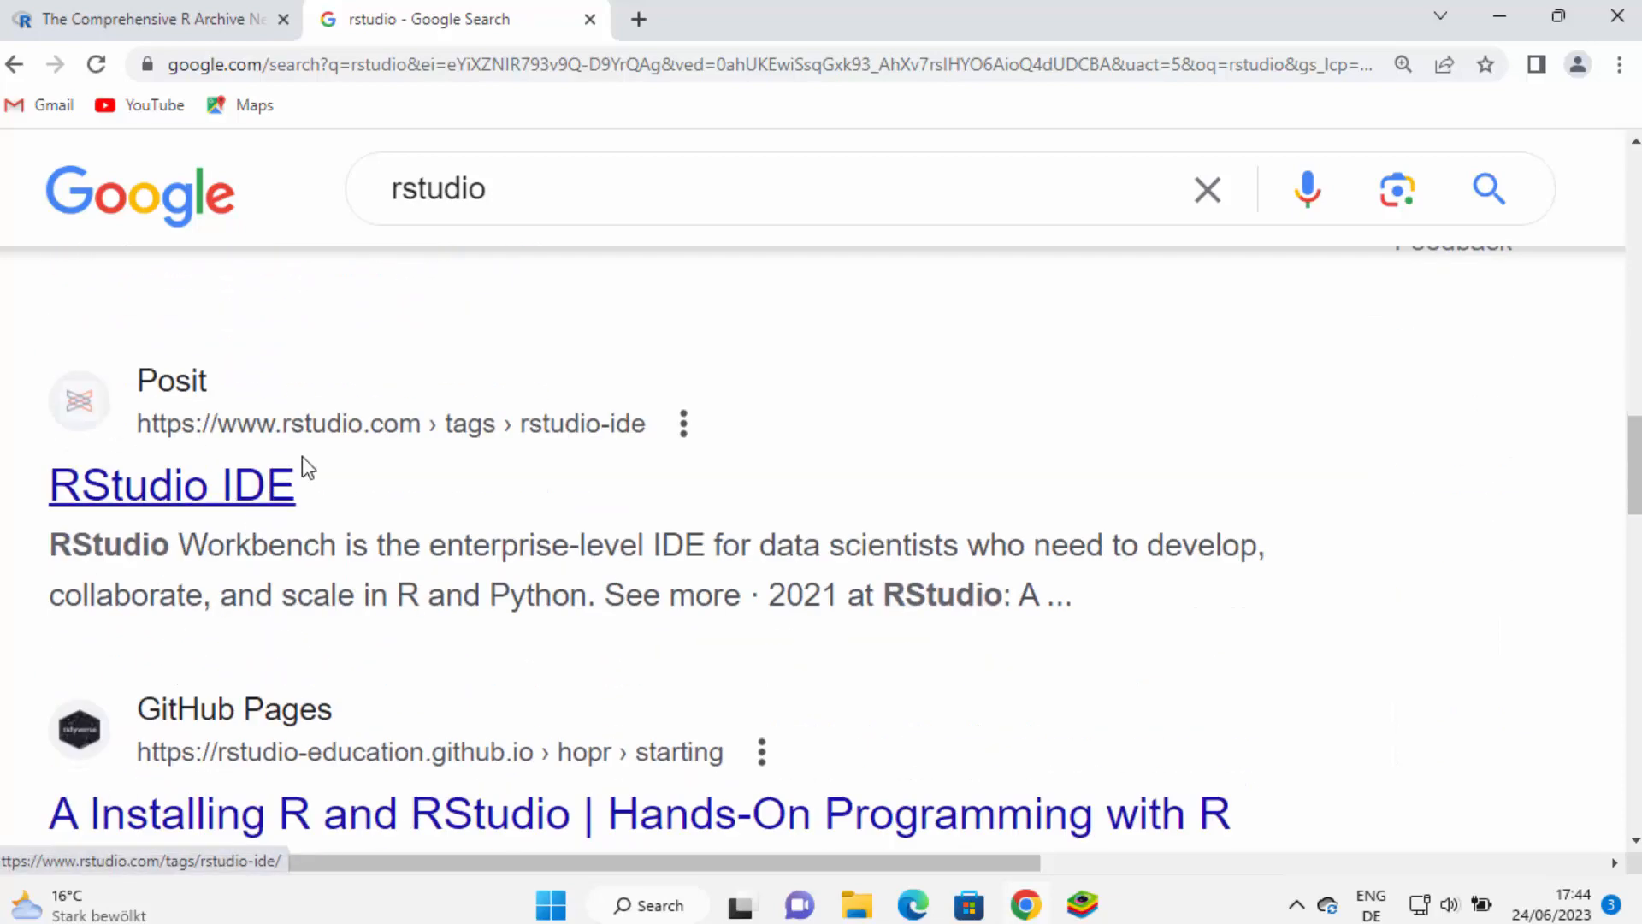
pyautogui.click(274, 492)
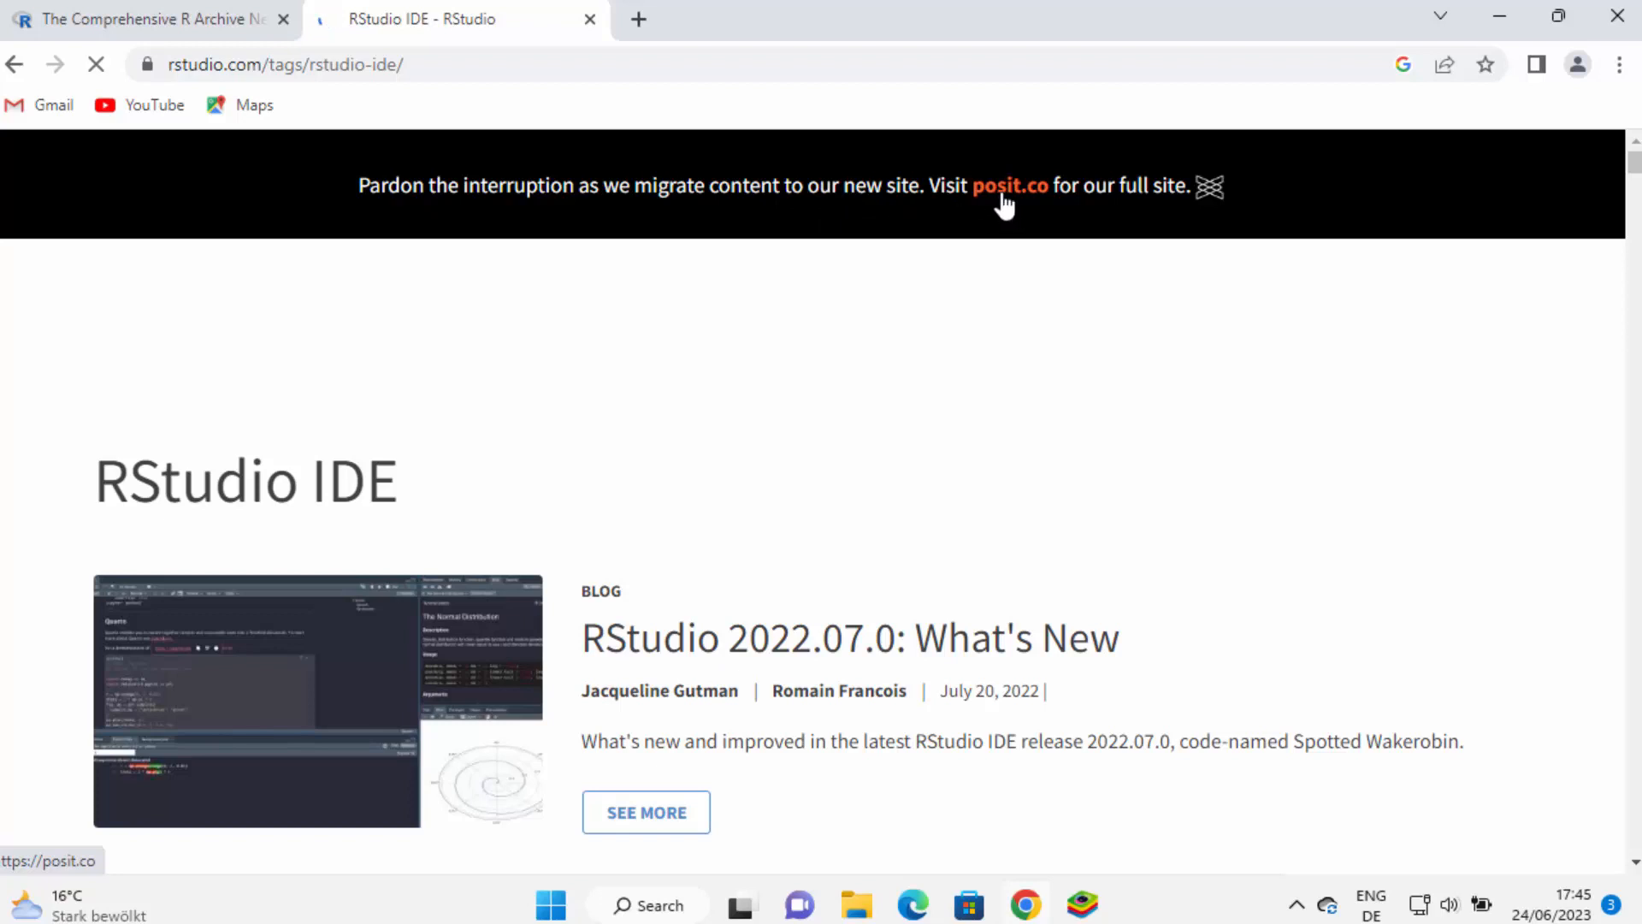
# Go to posit.co, accept cookies, and reach the RStudio Desktop download page
pyautogui.click(1017, 197)
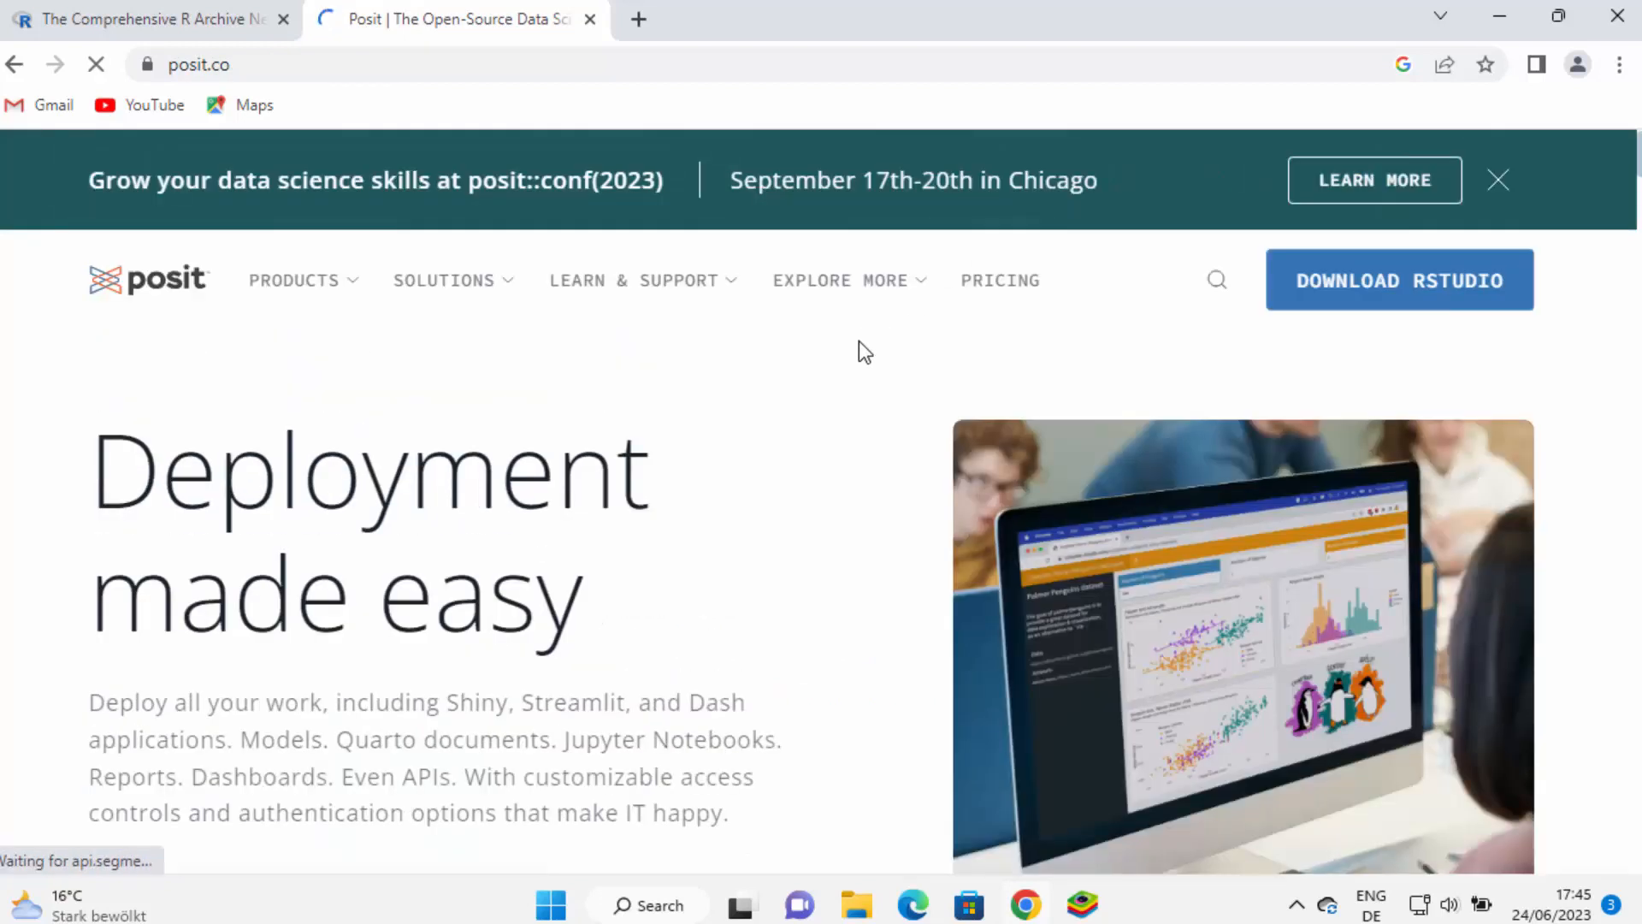
pyautogui.moveTo(787, 315)
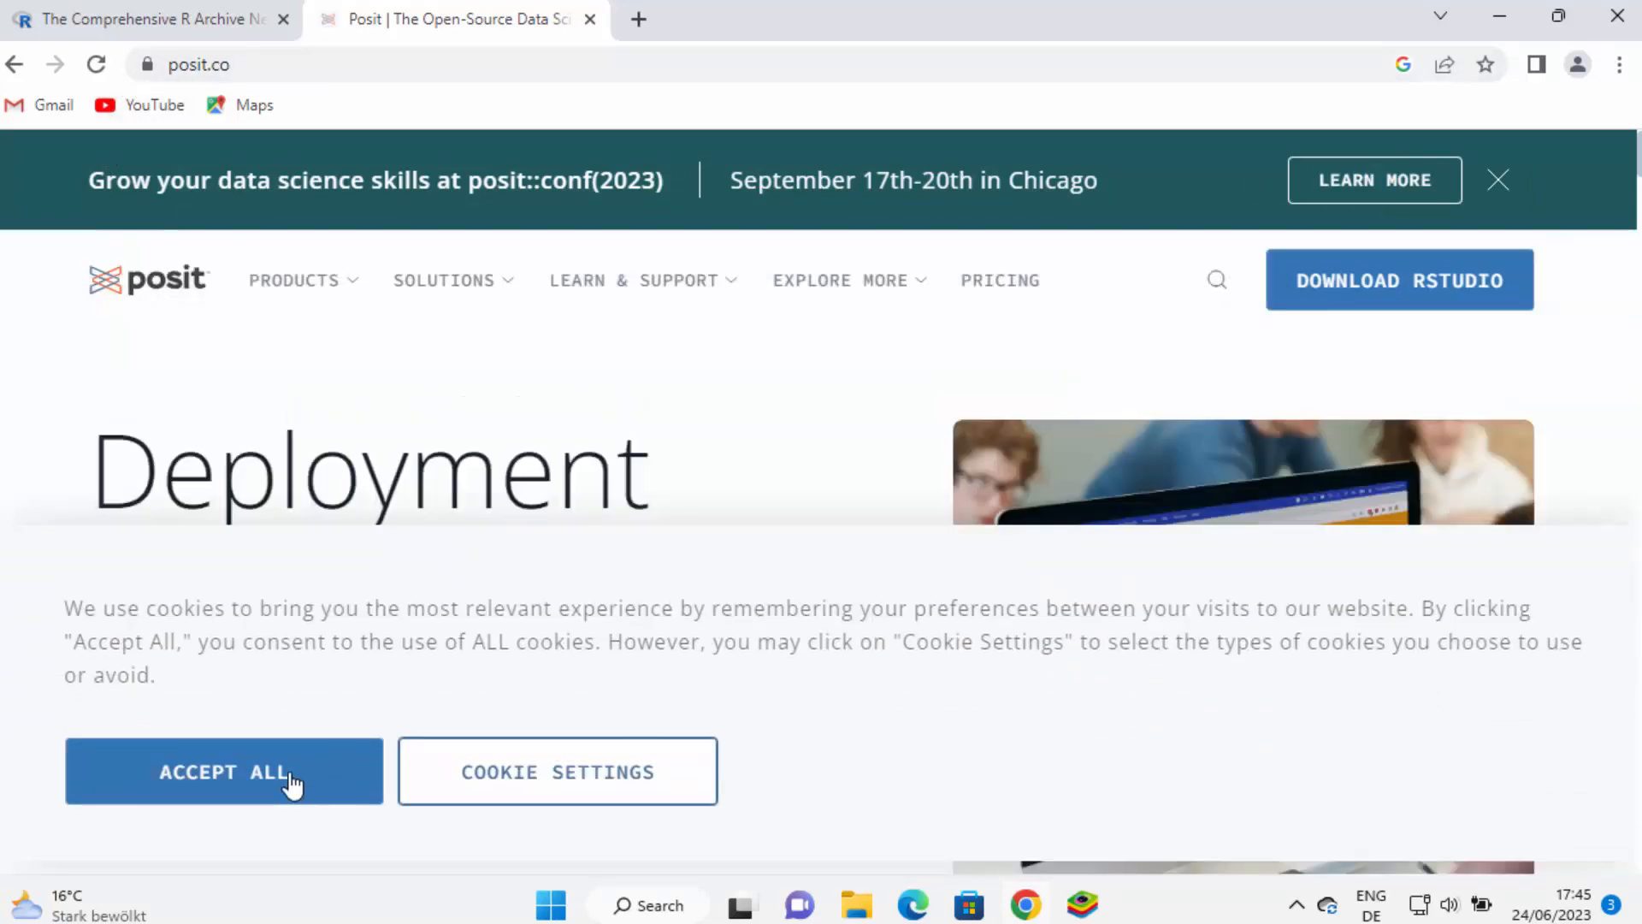
pyautogui.click(294, 776)
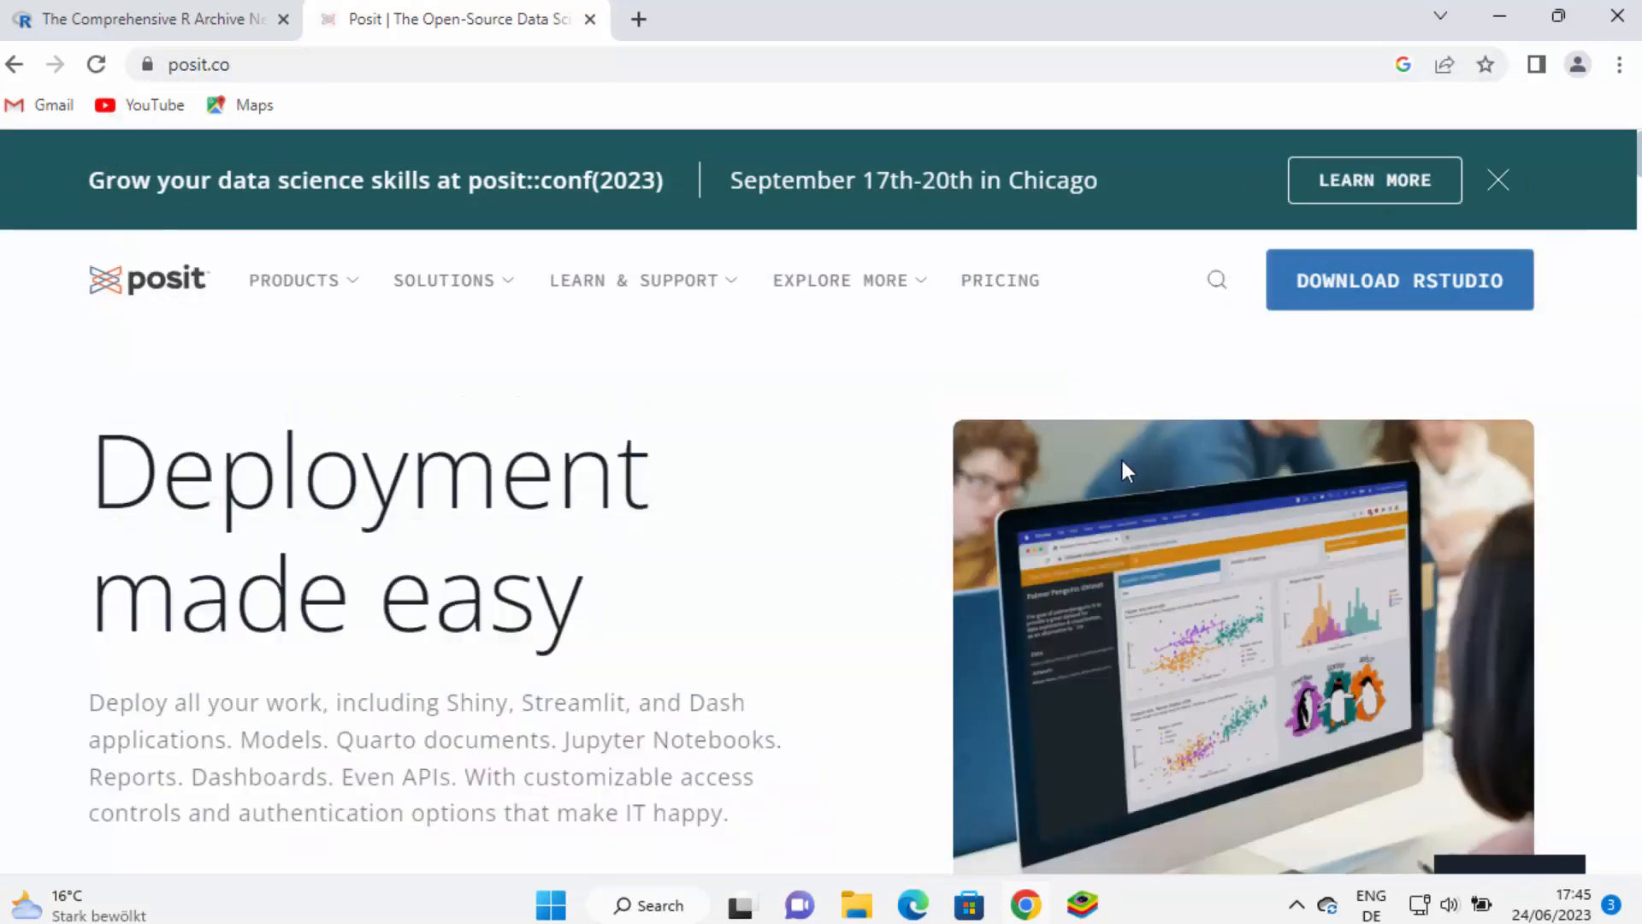
pyautogui.click(1381, 304)
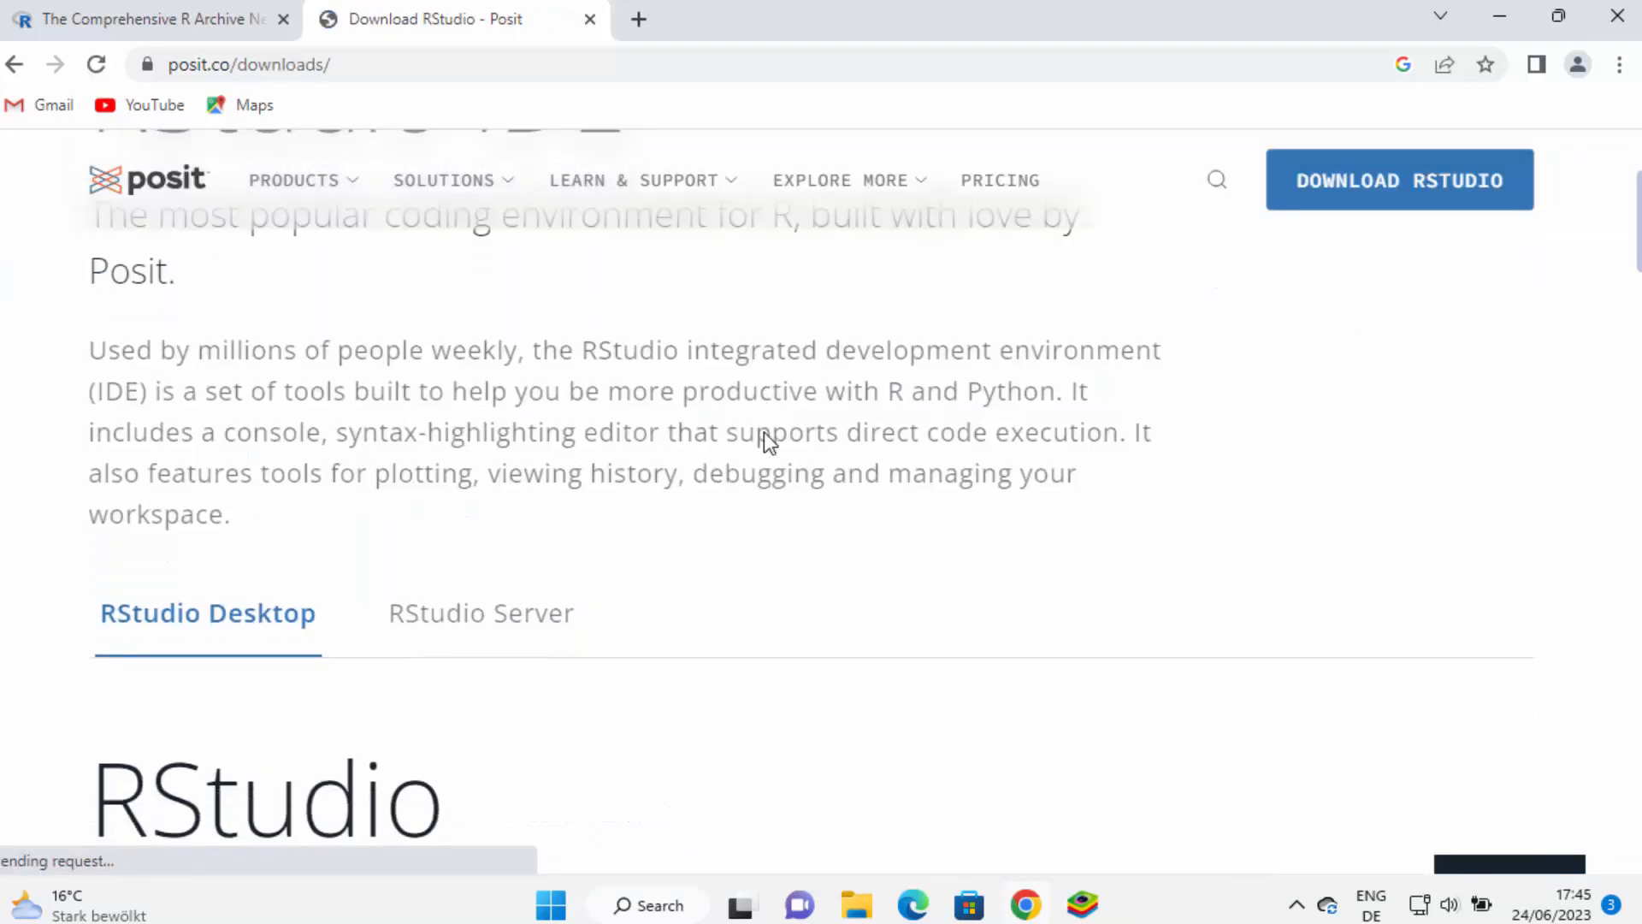
pyautogui.scroll(-4, 763, 433)
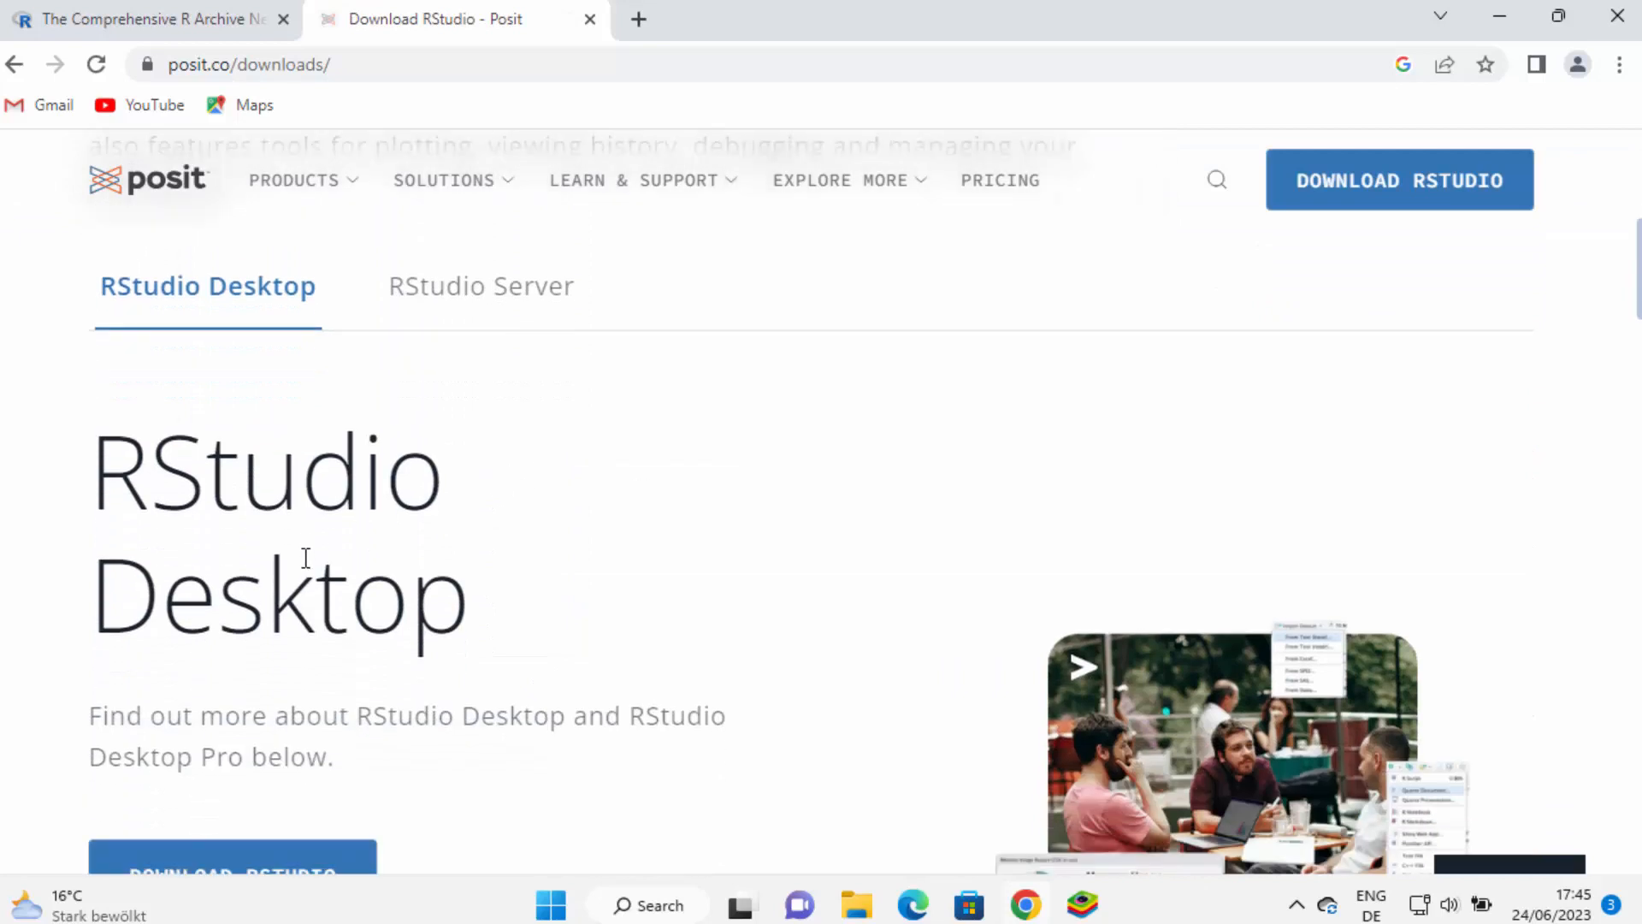
pyautogui.scroll(-3, 308, 559)
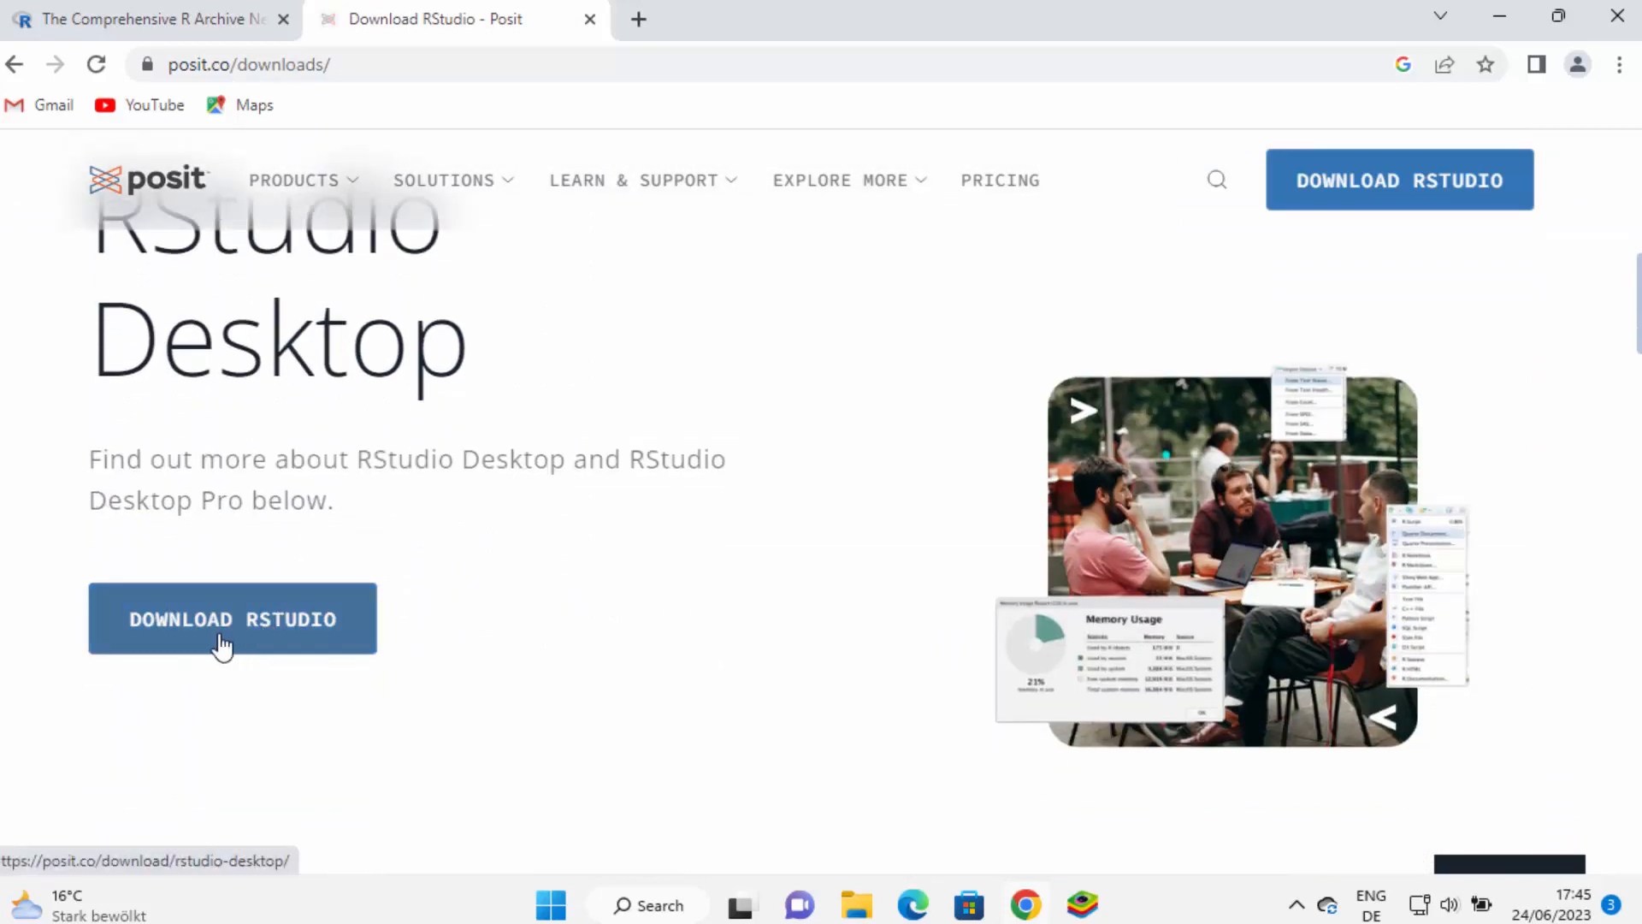
pyautogui.click(215, 646)
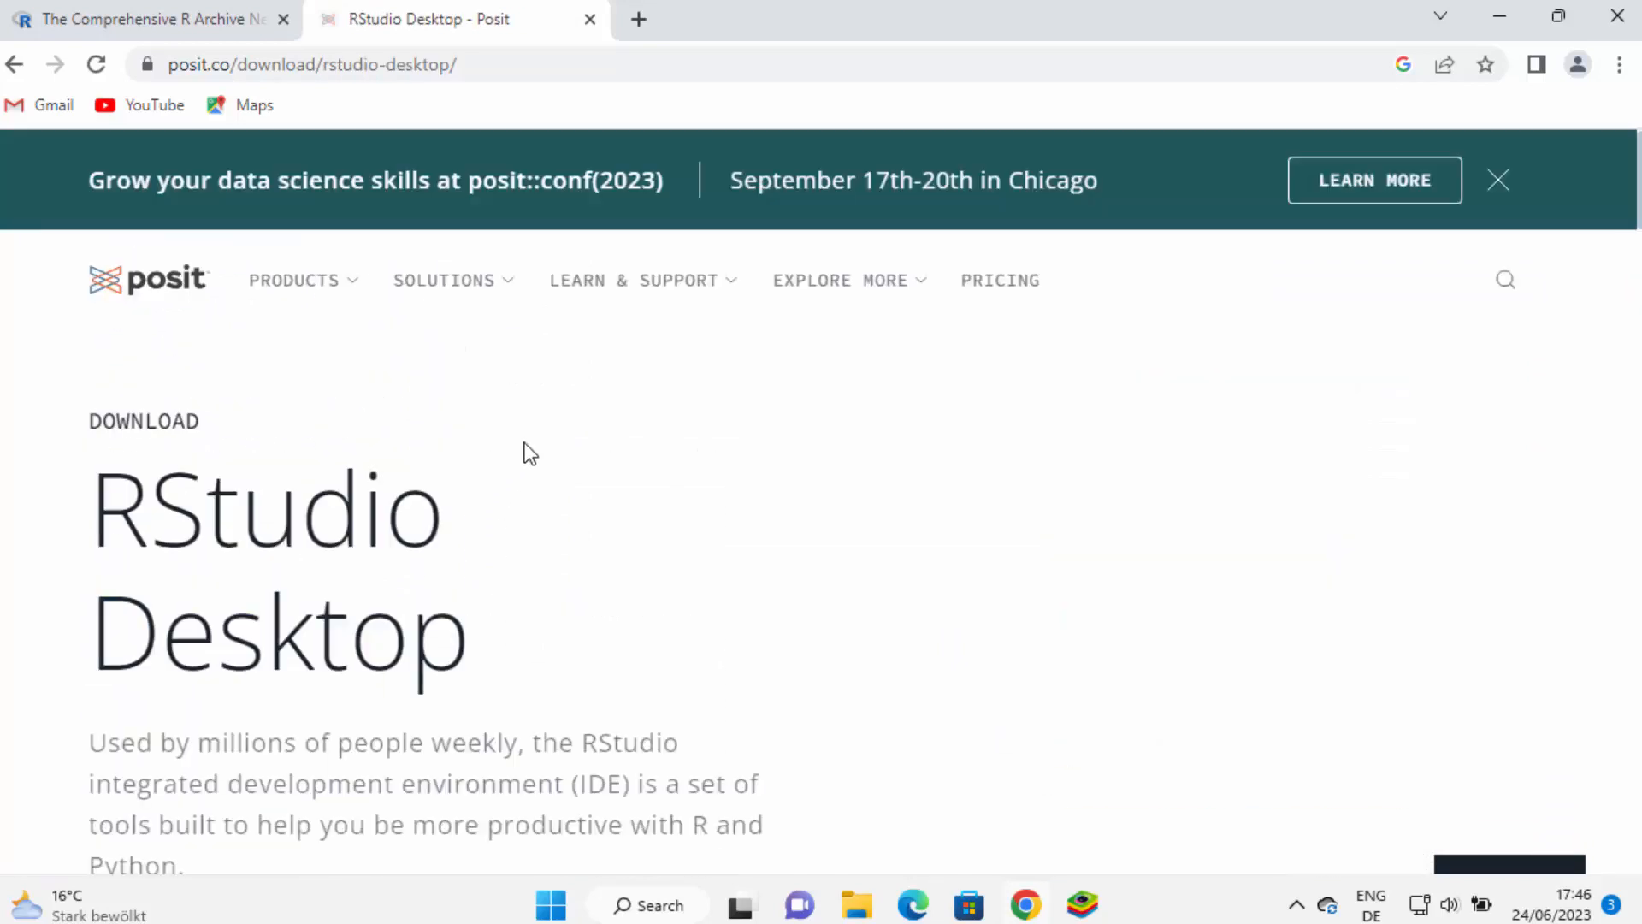
# Download the RStudio-2023.06.0-421.exe installer for Windows
pyautogui.scroll(-3, 628, 441)
pyautogui.scroll(-4, 625, 433)
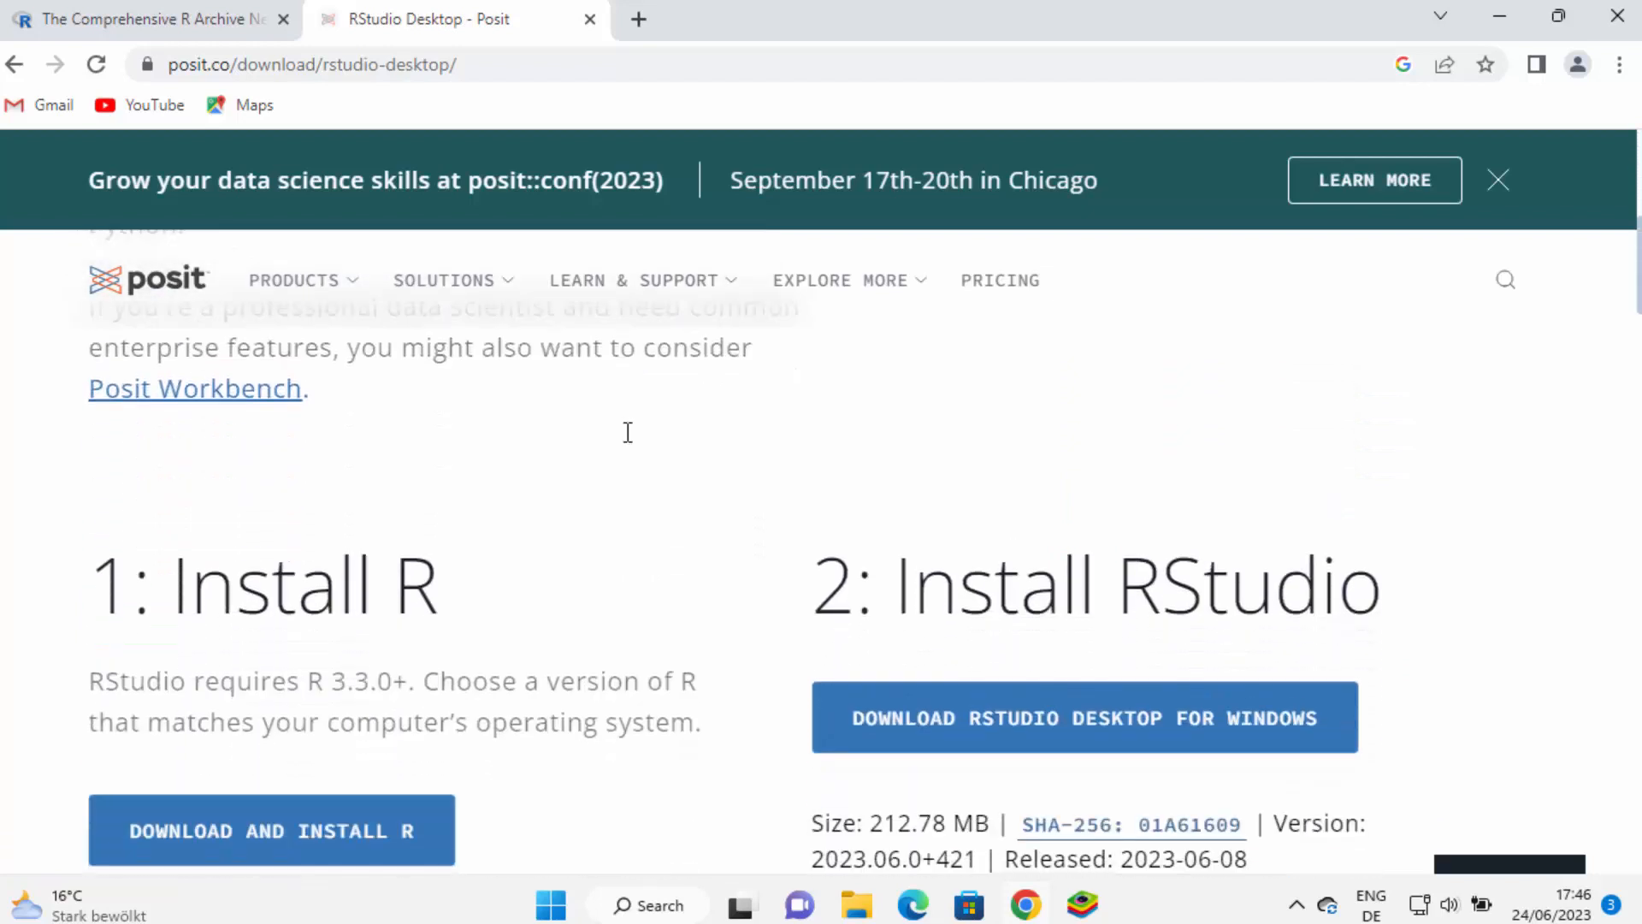
pyautogui.scroll(-1, 628, 432)
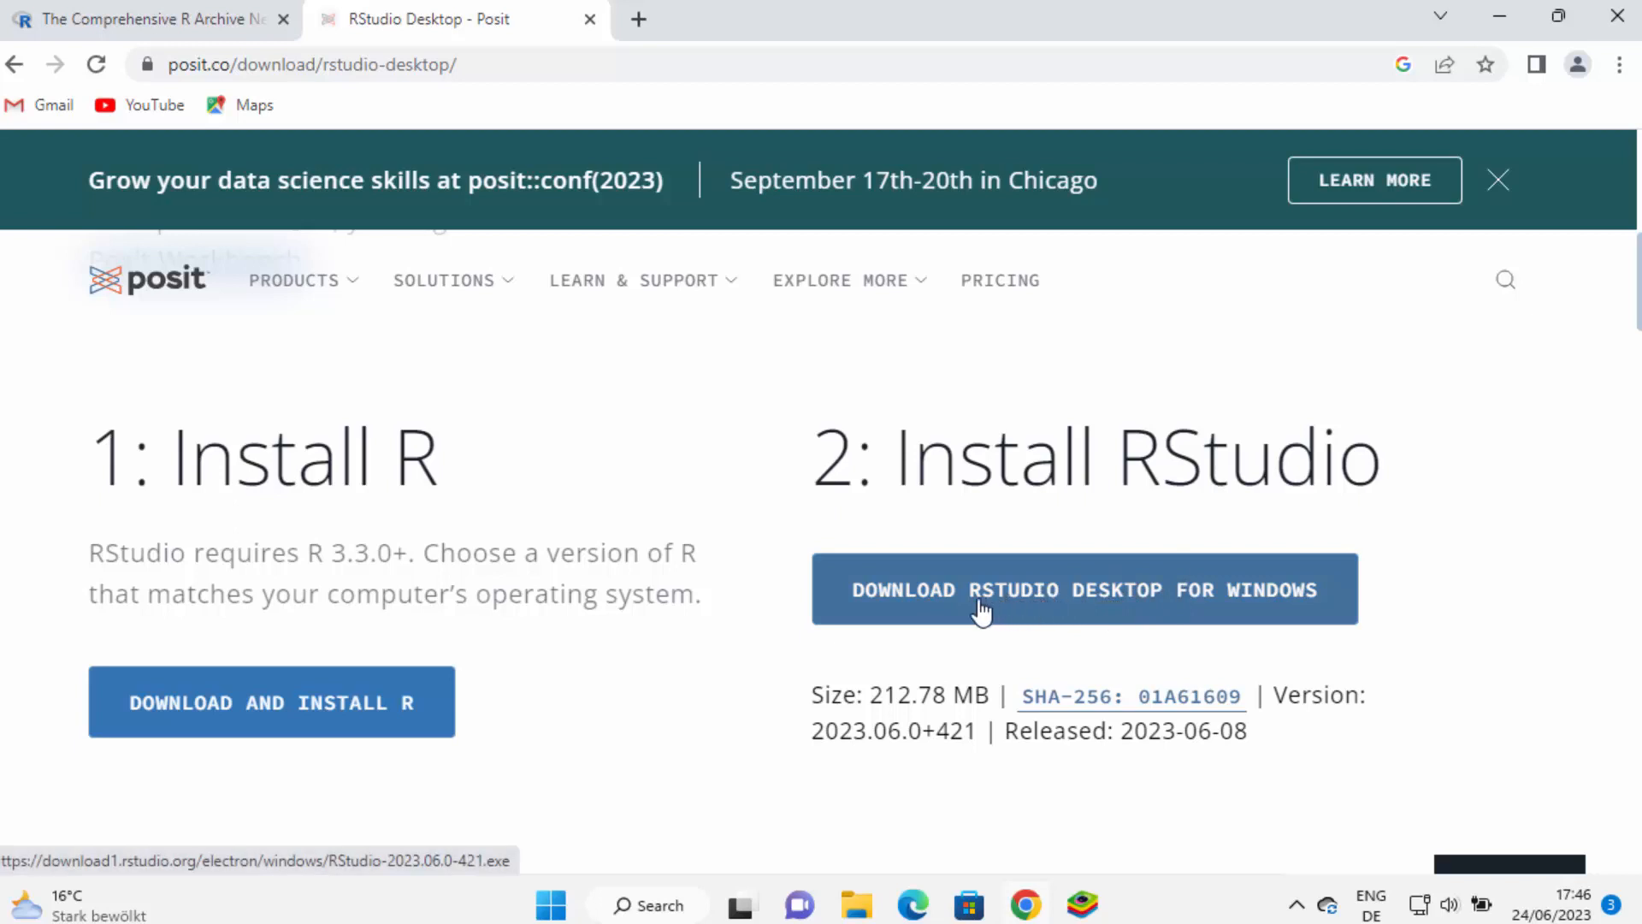
pyautogui.click(1111, 609)
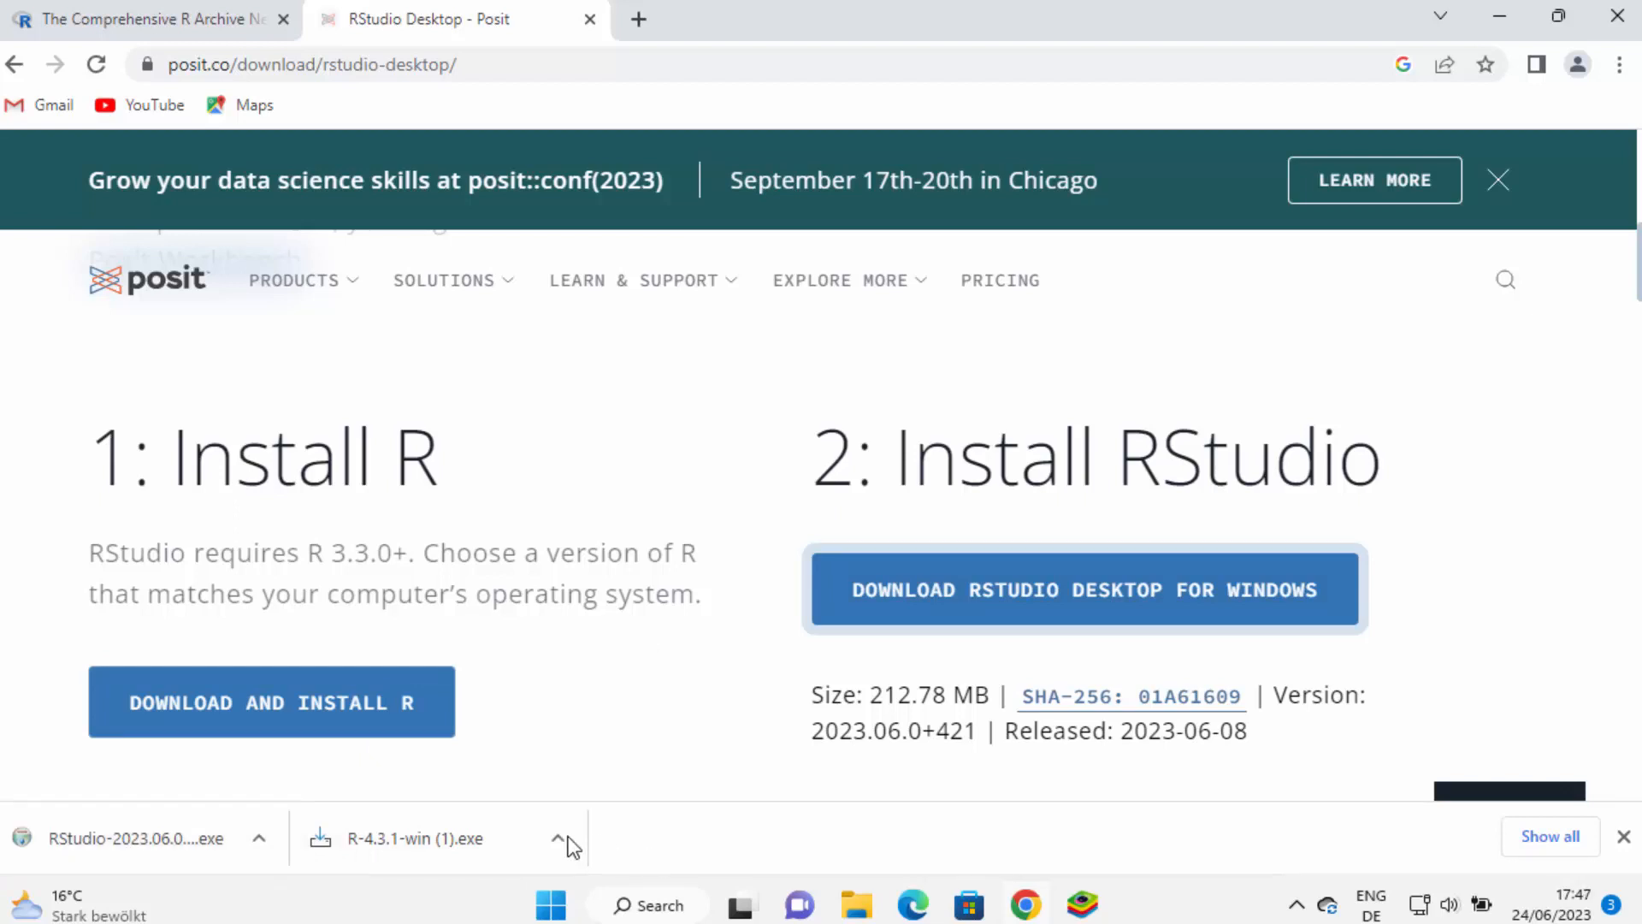
# Run the RStudio installer, keeping C:\Program Files\RStudio and the RStudio start menu folder, then finish
pyautogui.click(157, 843)
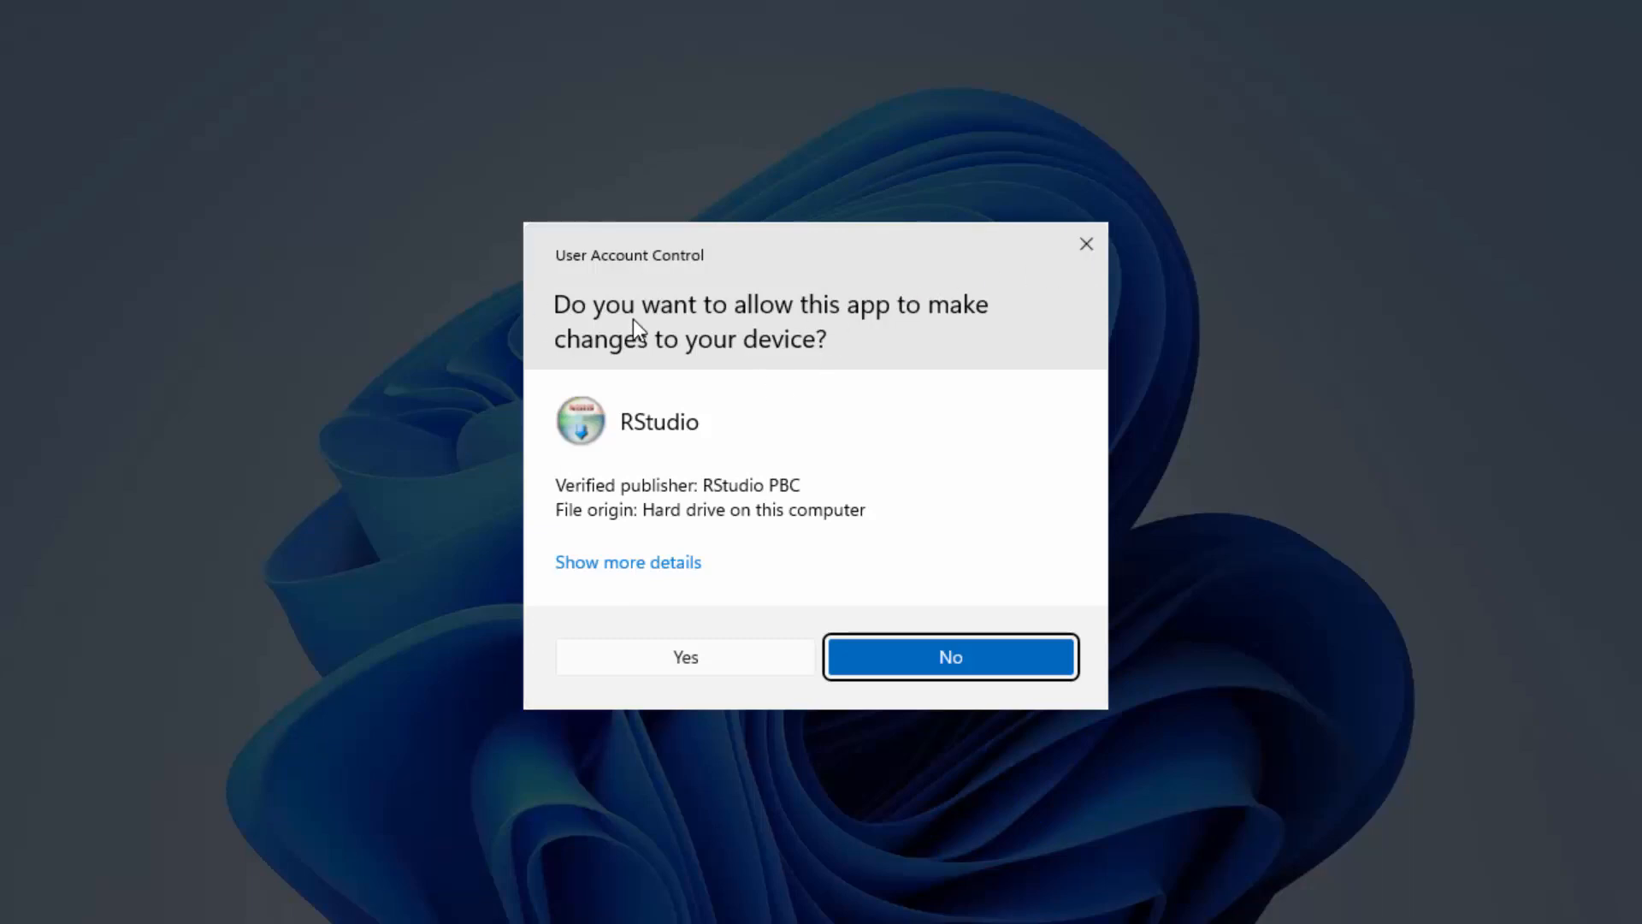
pyautogui.click(712, 661)
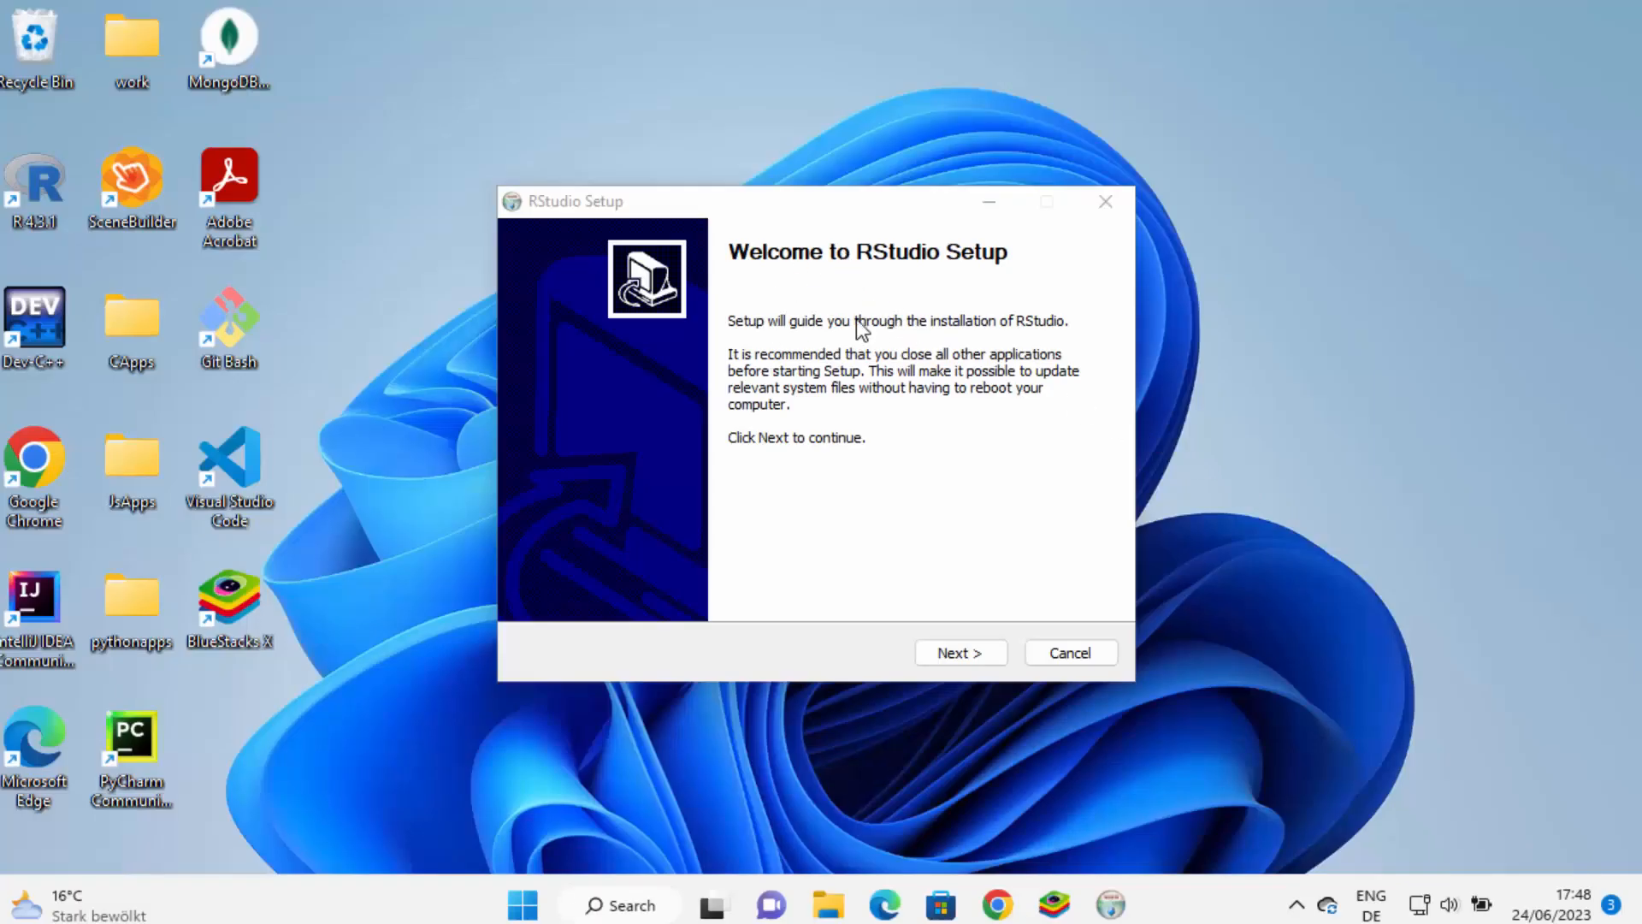
pyautogui.click(941, 659)
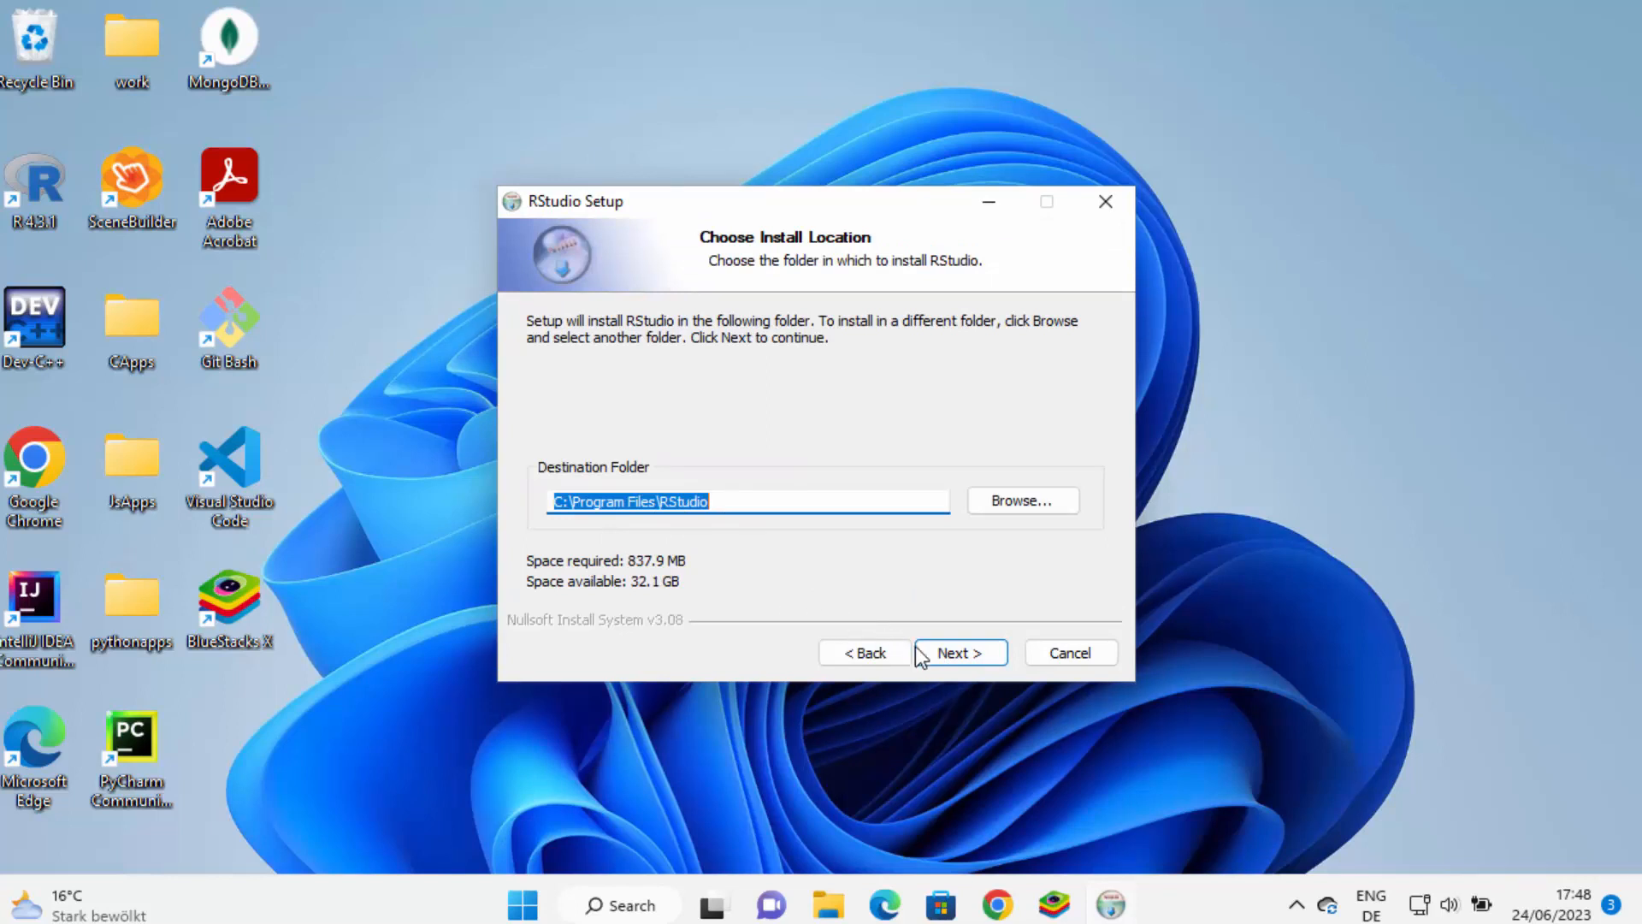
pyautogui.click(942, 656)
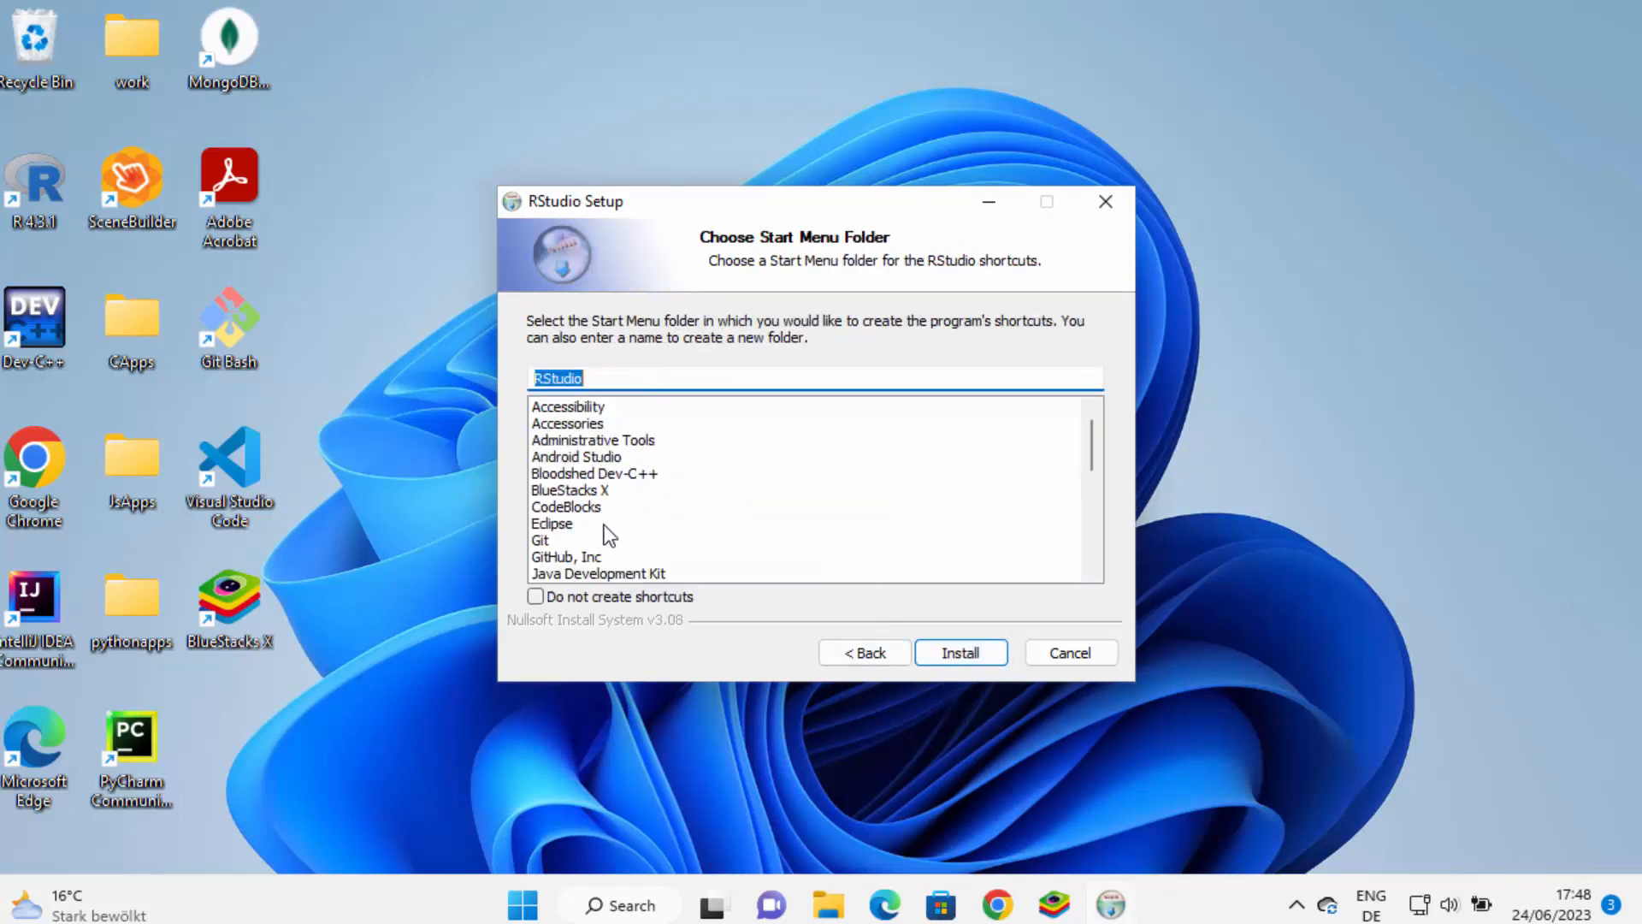
pyautogui.click(968, 660)
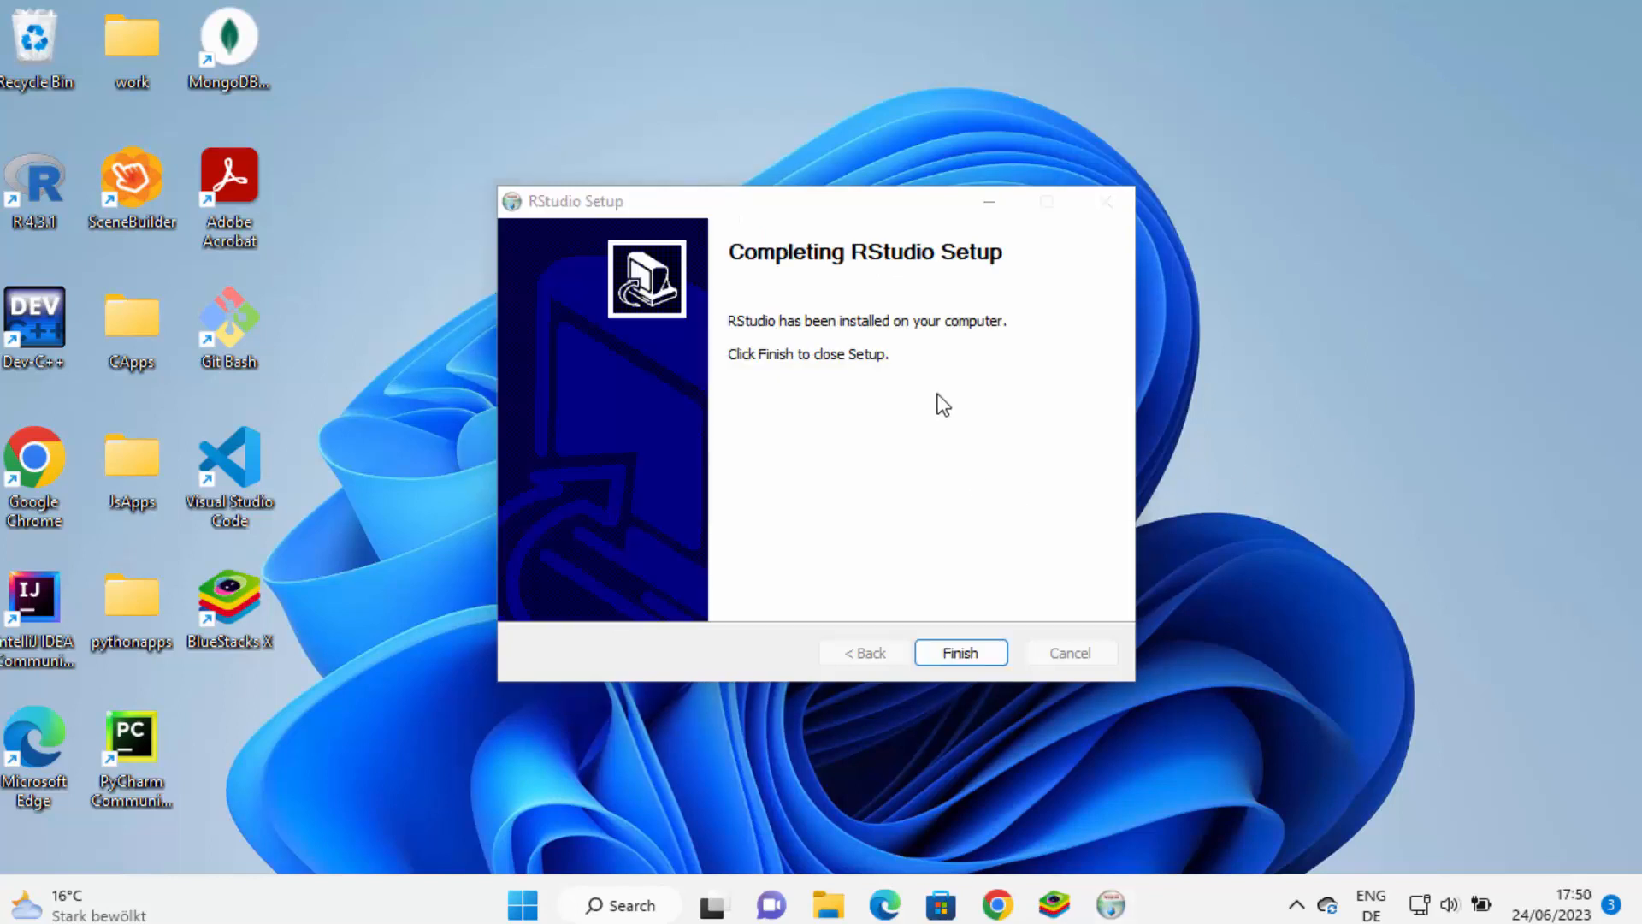
pyautogui.click(959, 653)
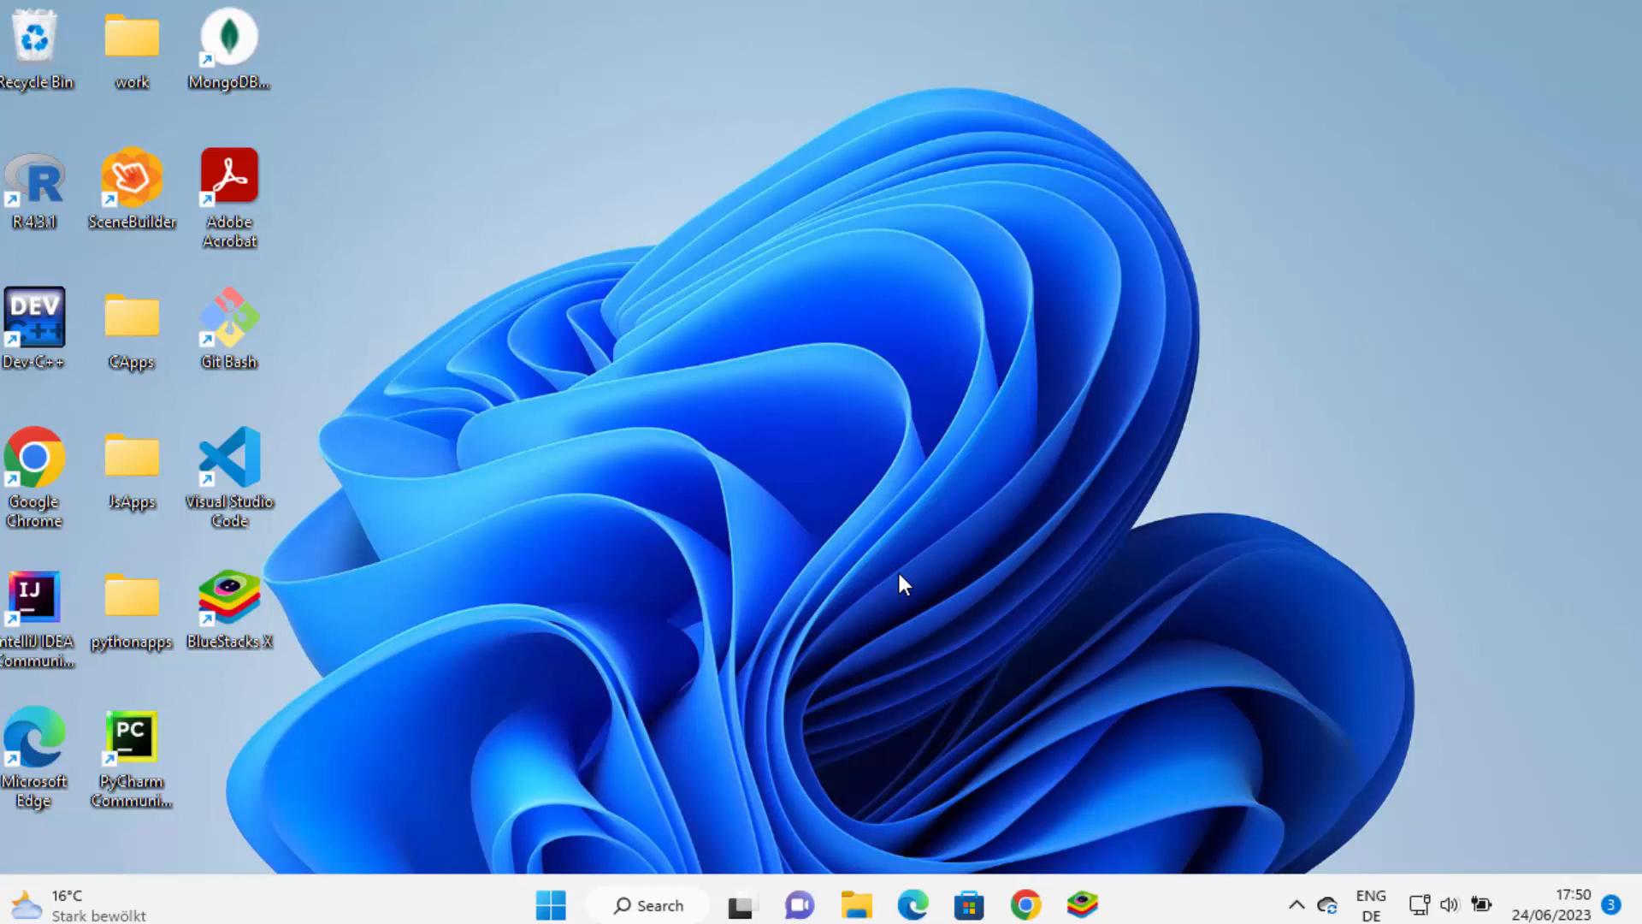
# Launch RStudio from the R section of the Start menu's All apps list
pyautogui.click(566, 909)
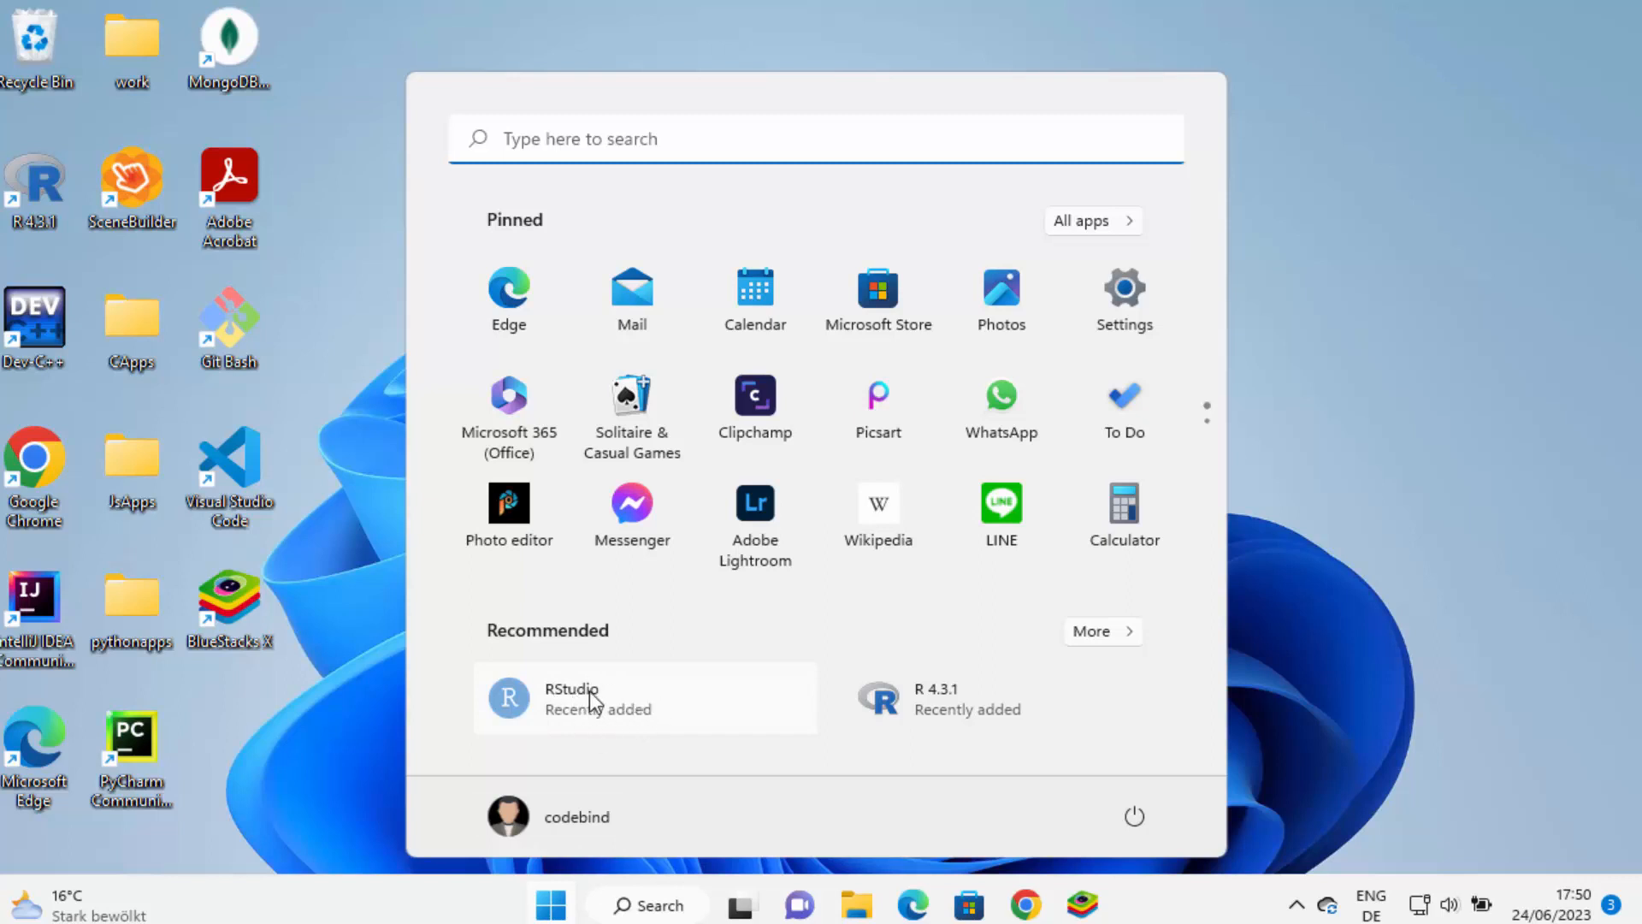
pyautogui.click(1097, 224)
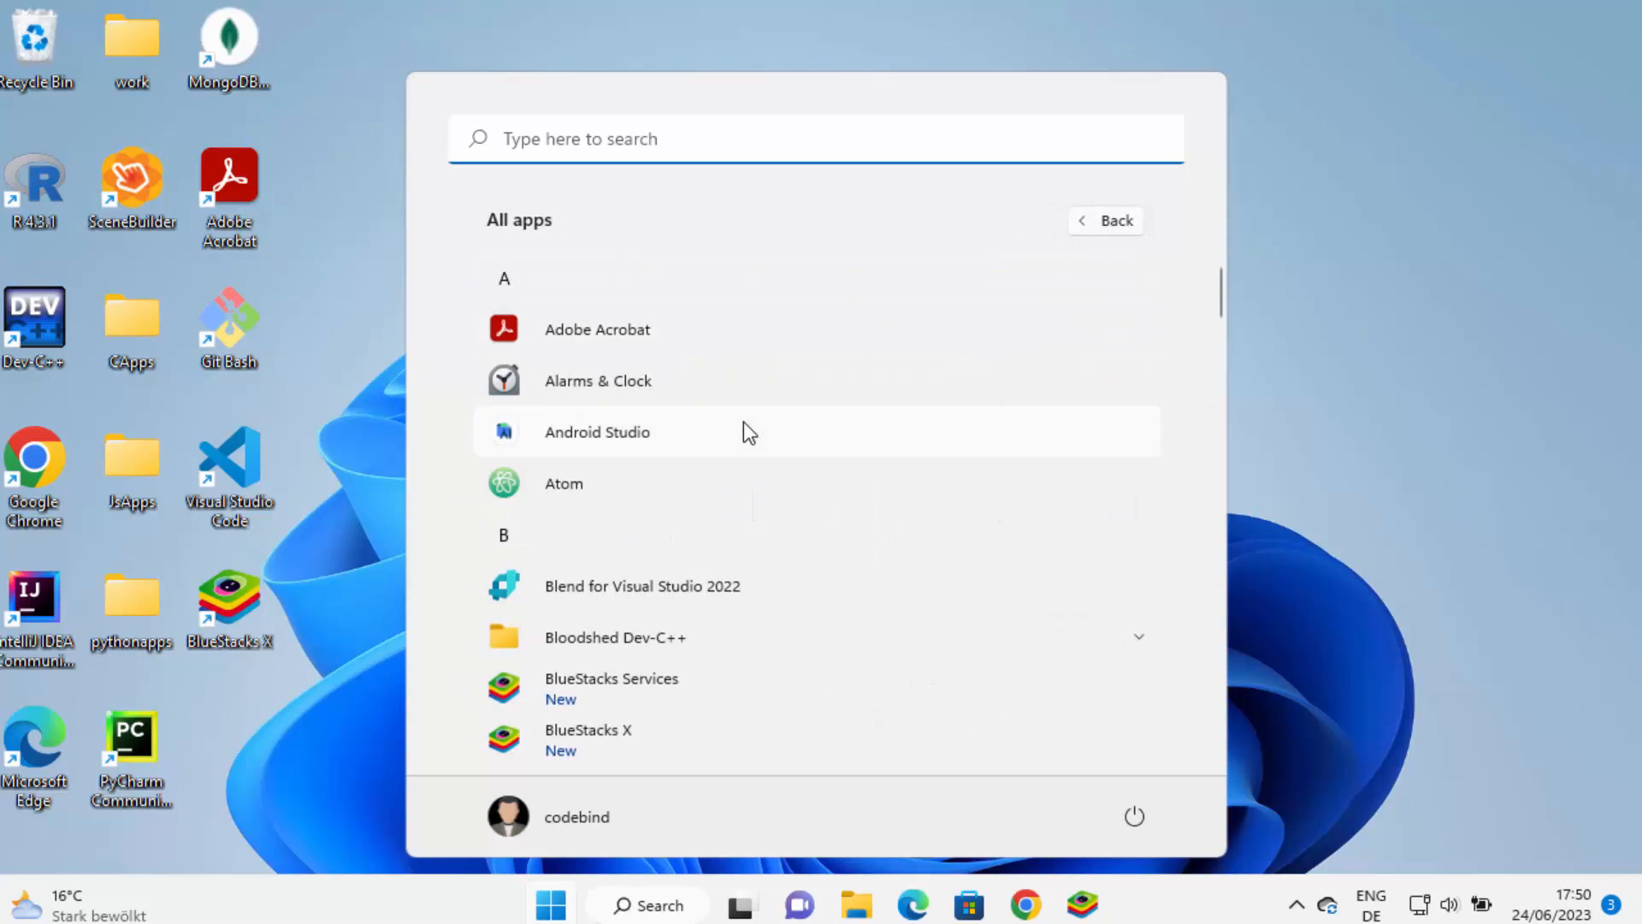
pyautogui.scroll(-15, 742, 423)
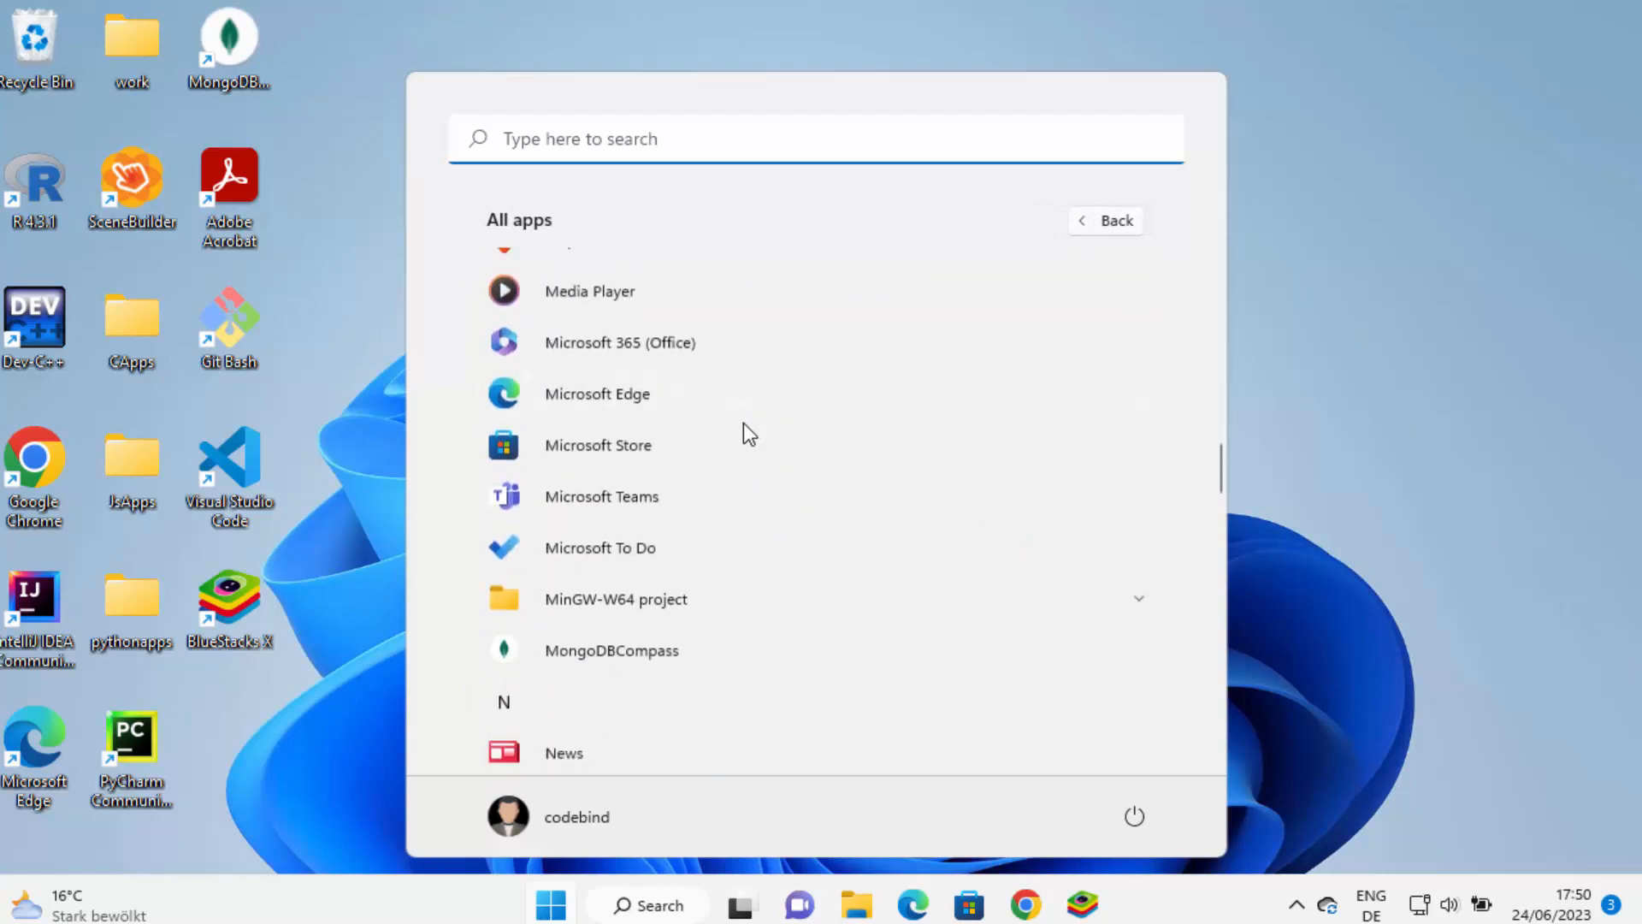
pyautogui.scroll(-7, 742, 422)
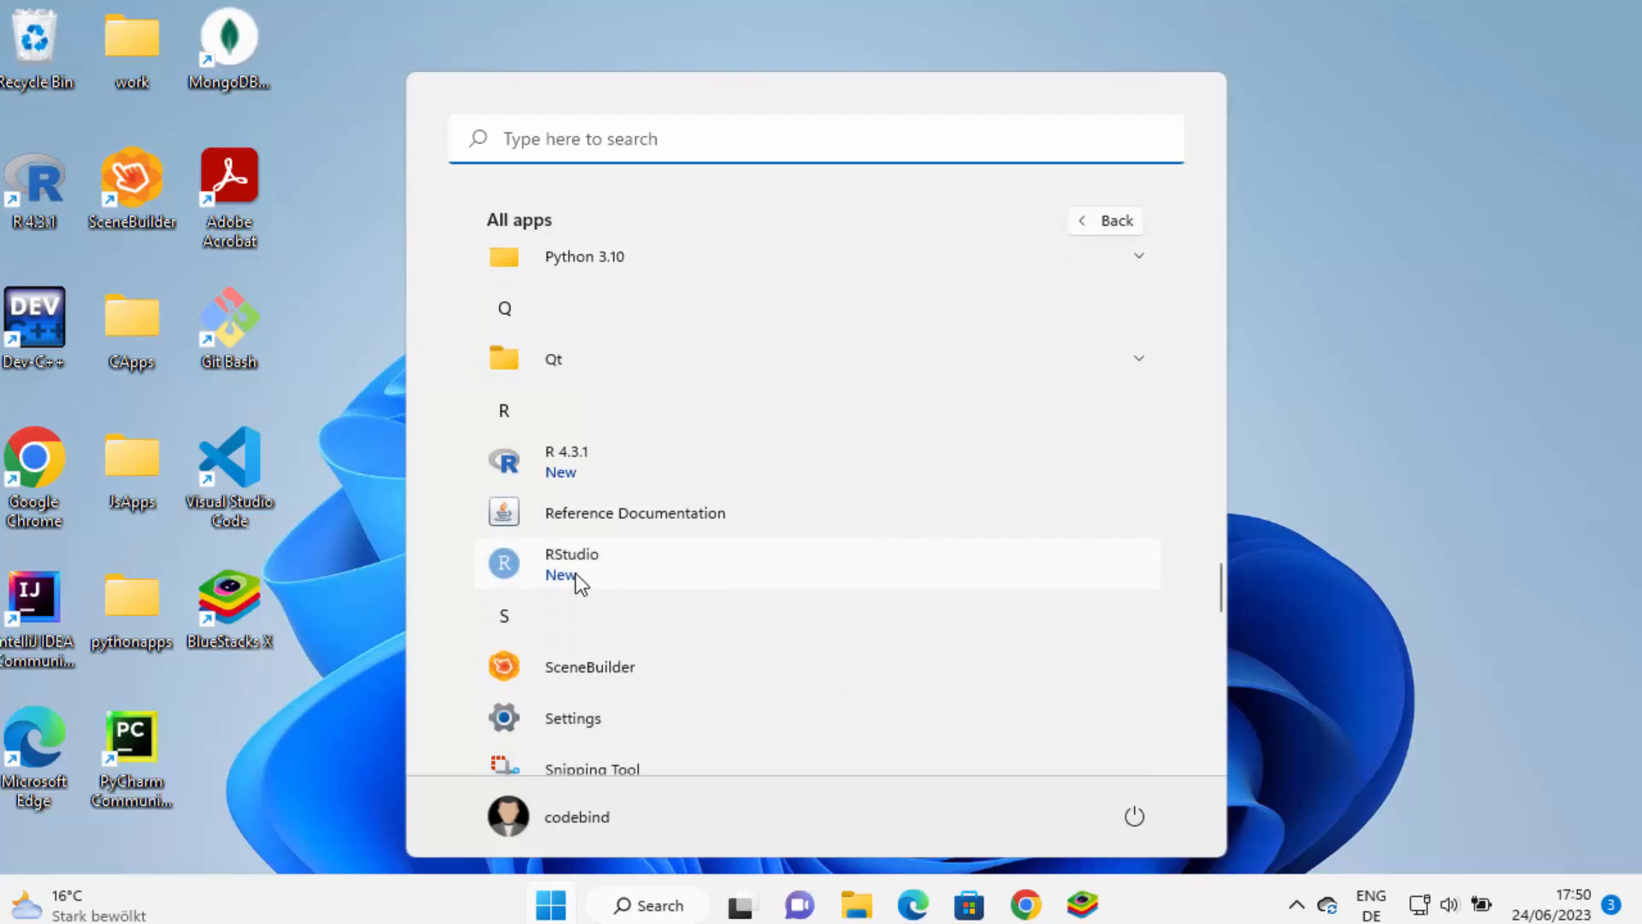
pyautogui.click(612, 567)
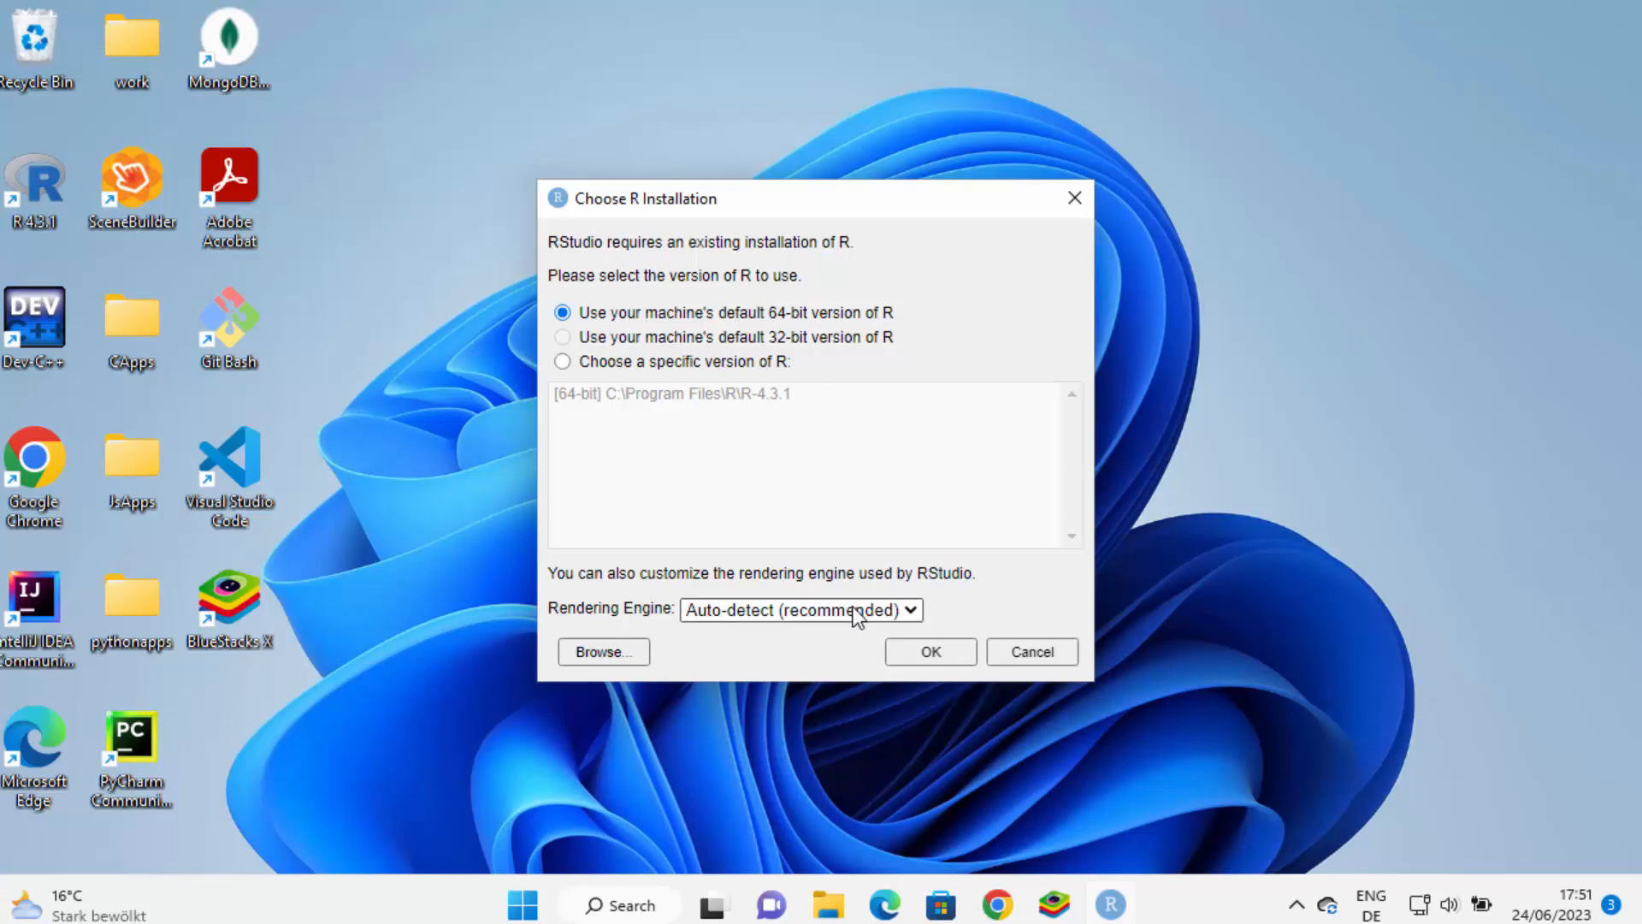
# Keep the default 64-bit R, allow crash reporting, and run print("Hellow World") in the console
pyautogui.click(930, 652)
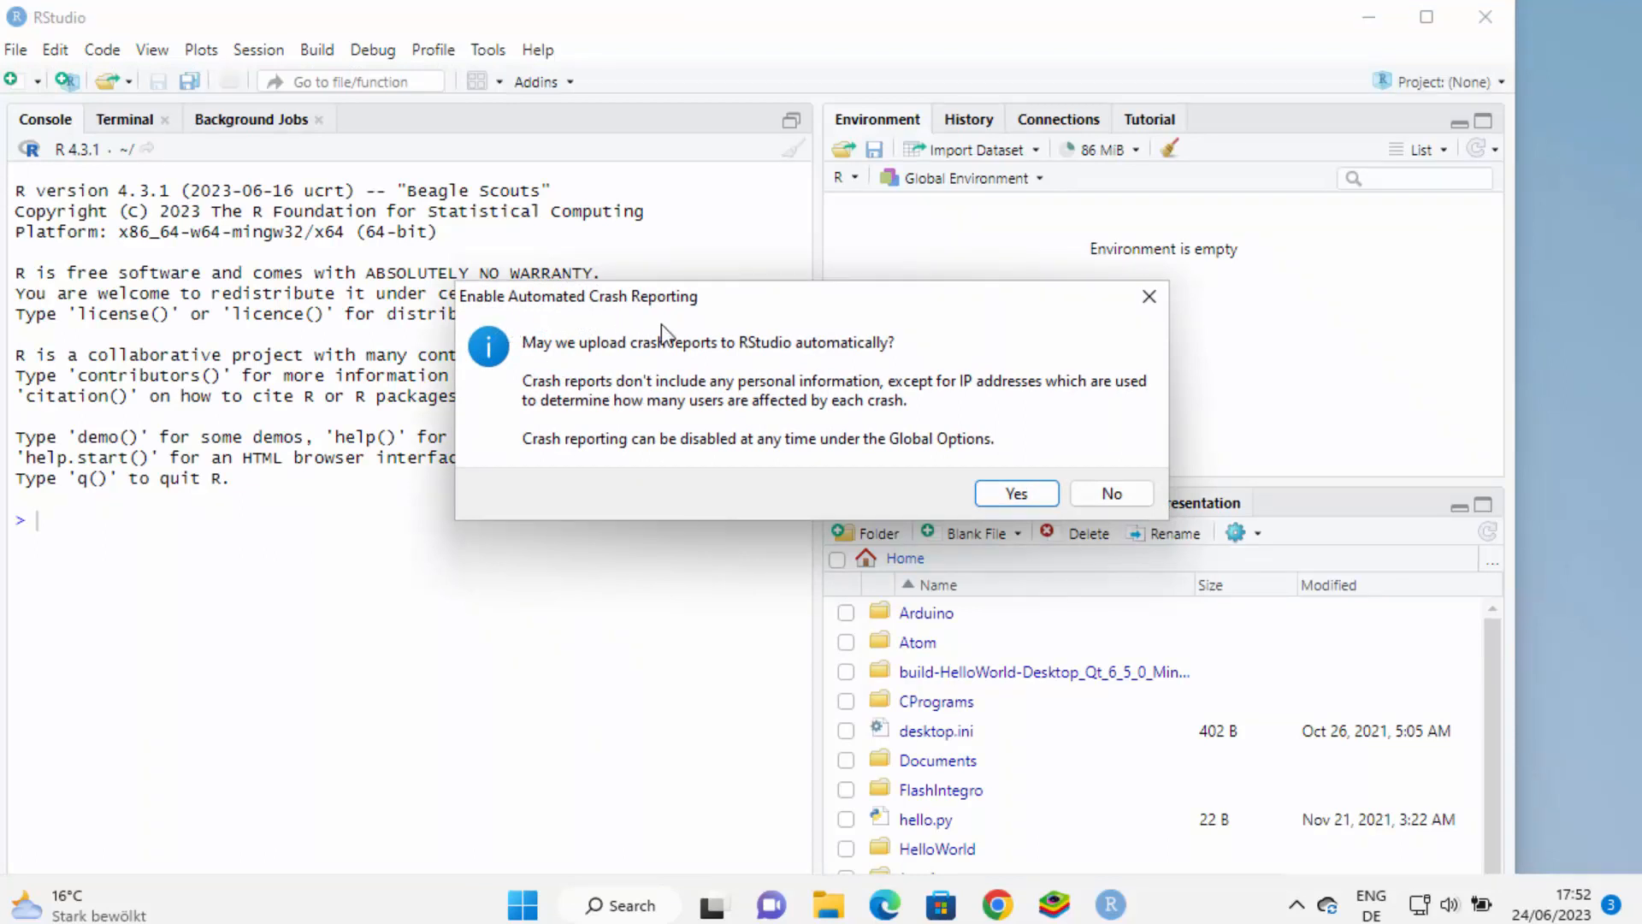
pyautogui.click(1025, 496)
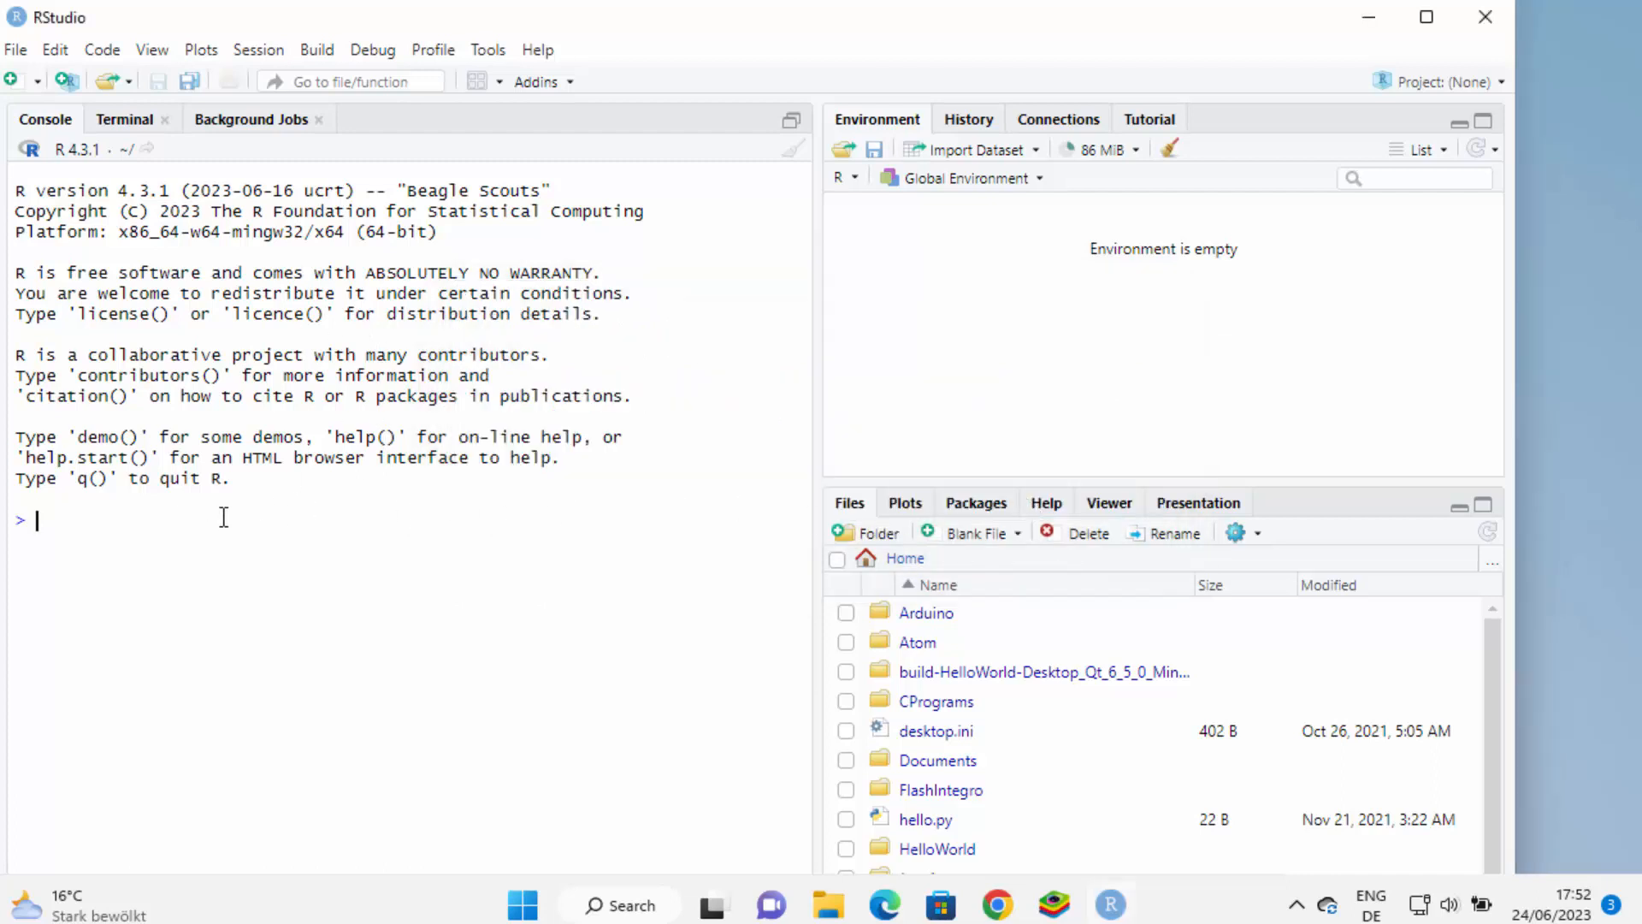
pyautogui.write('prin')
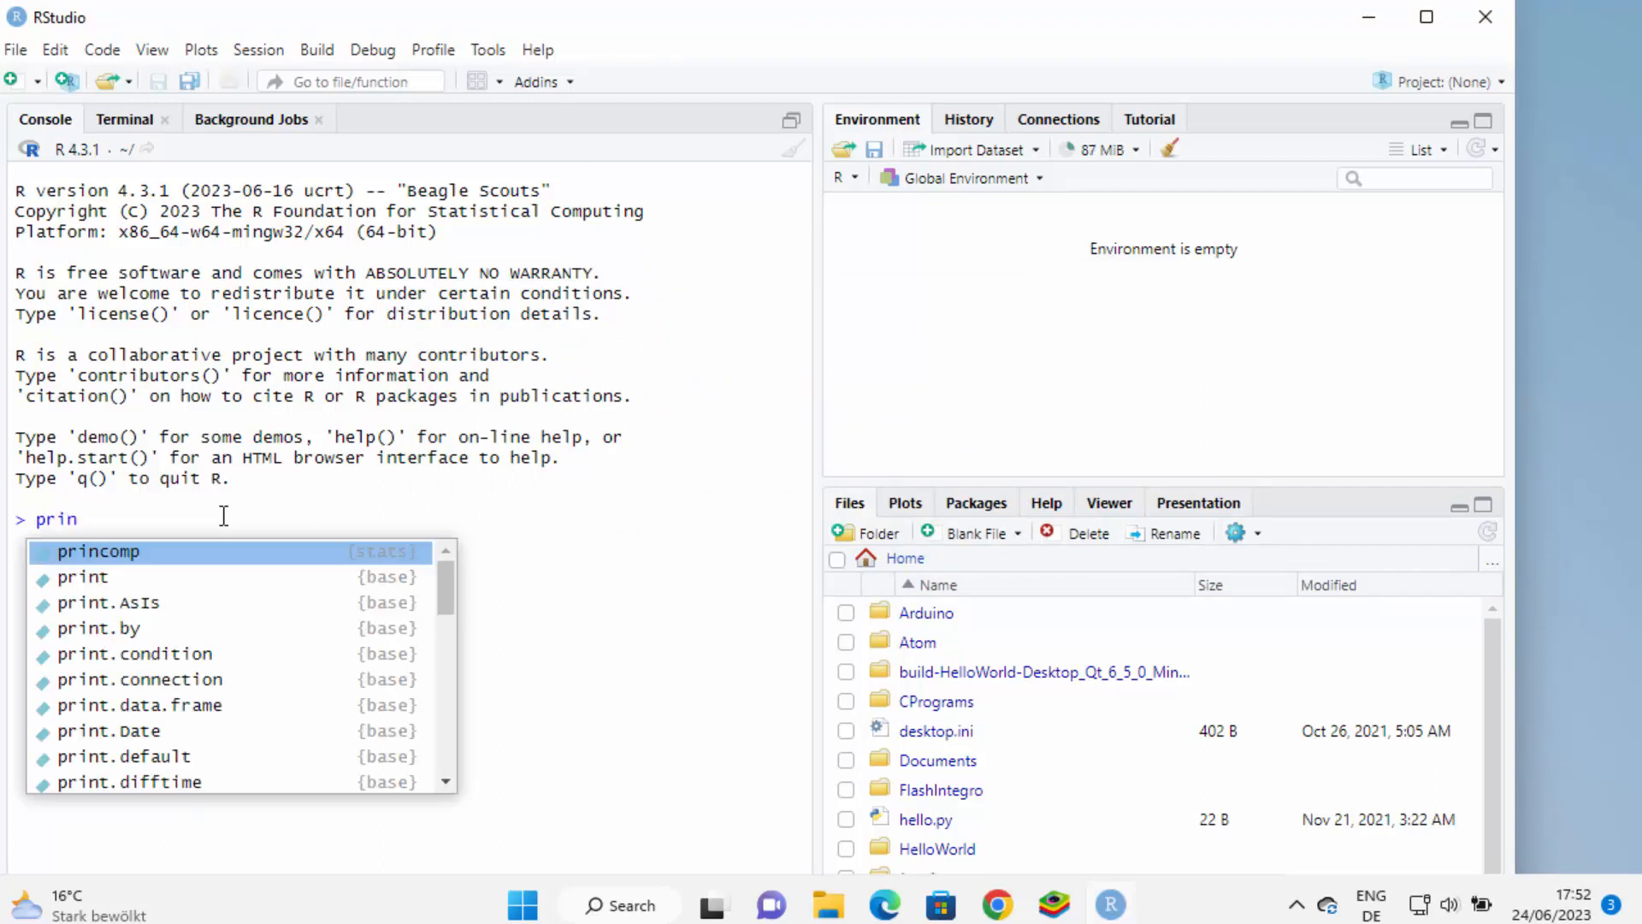
pyautogui.press('Down')
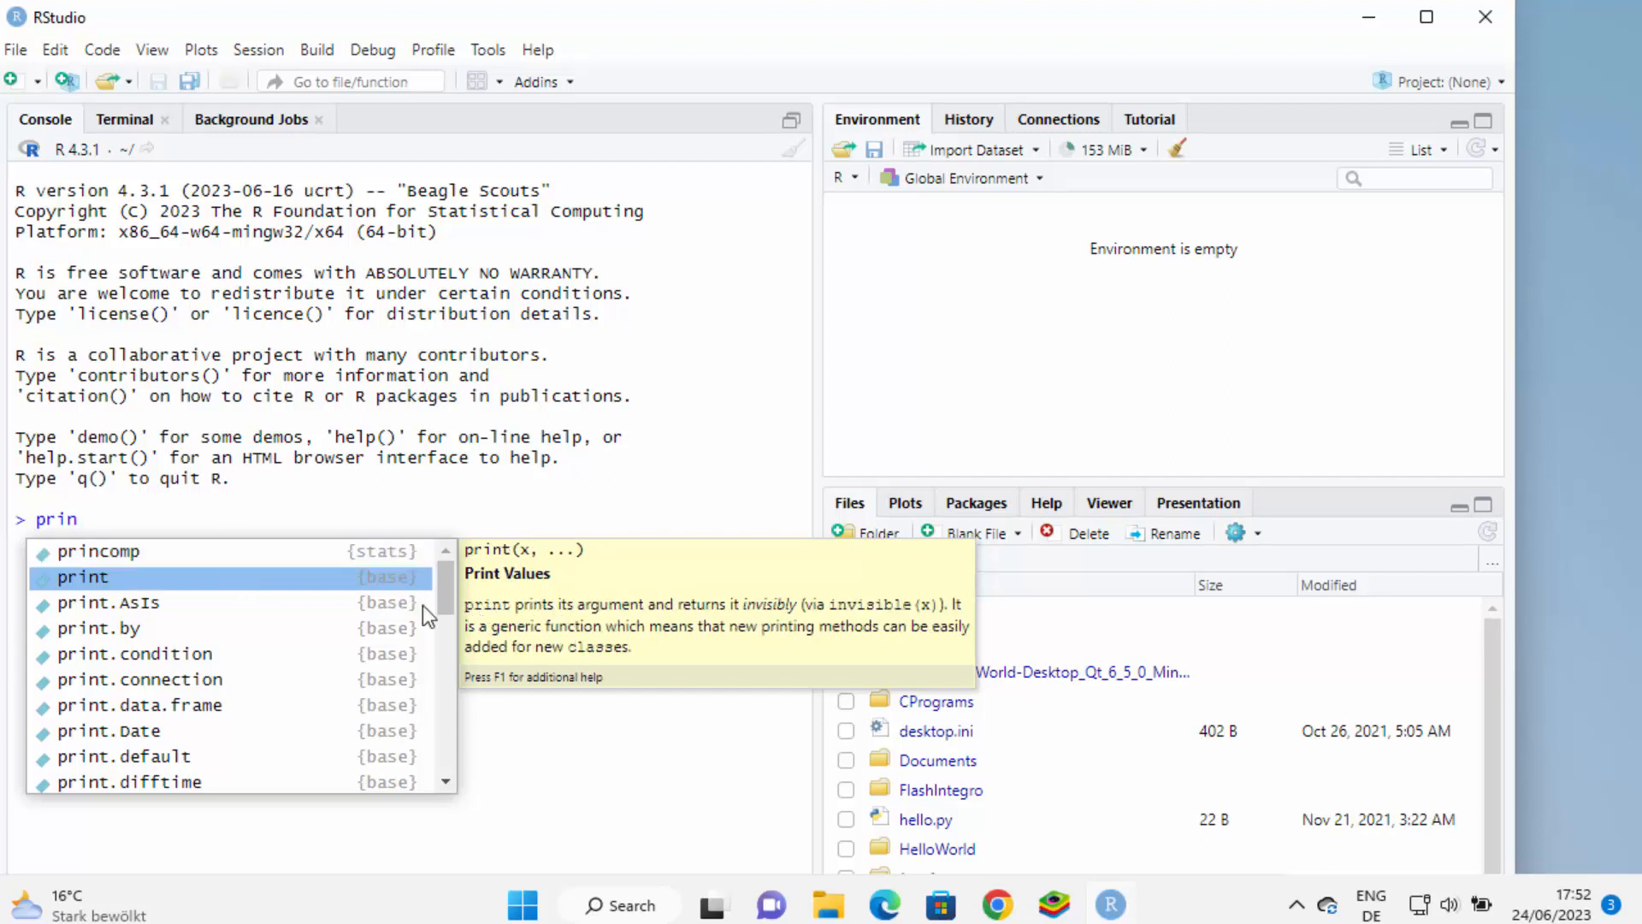
pyautogui.click(212, 582)
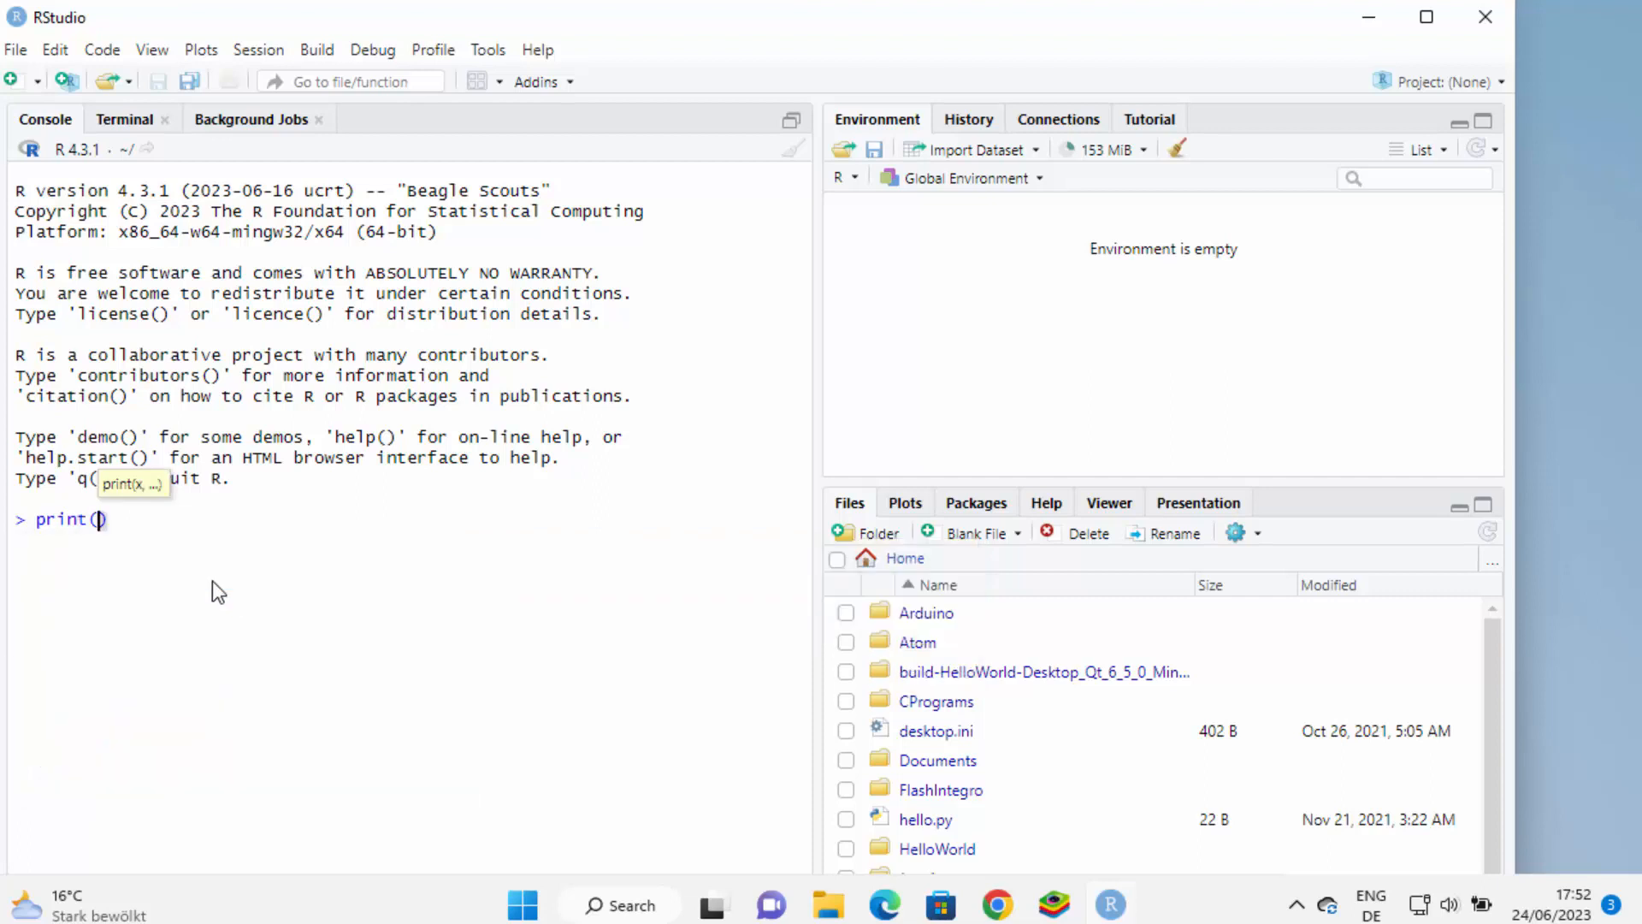
pyautogui.write('"')
pyautogui.write('Hell')
pyautogui.write('ow Wo')
pyautogui.write('rld')
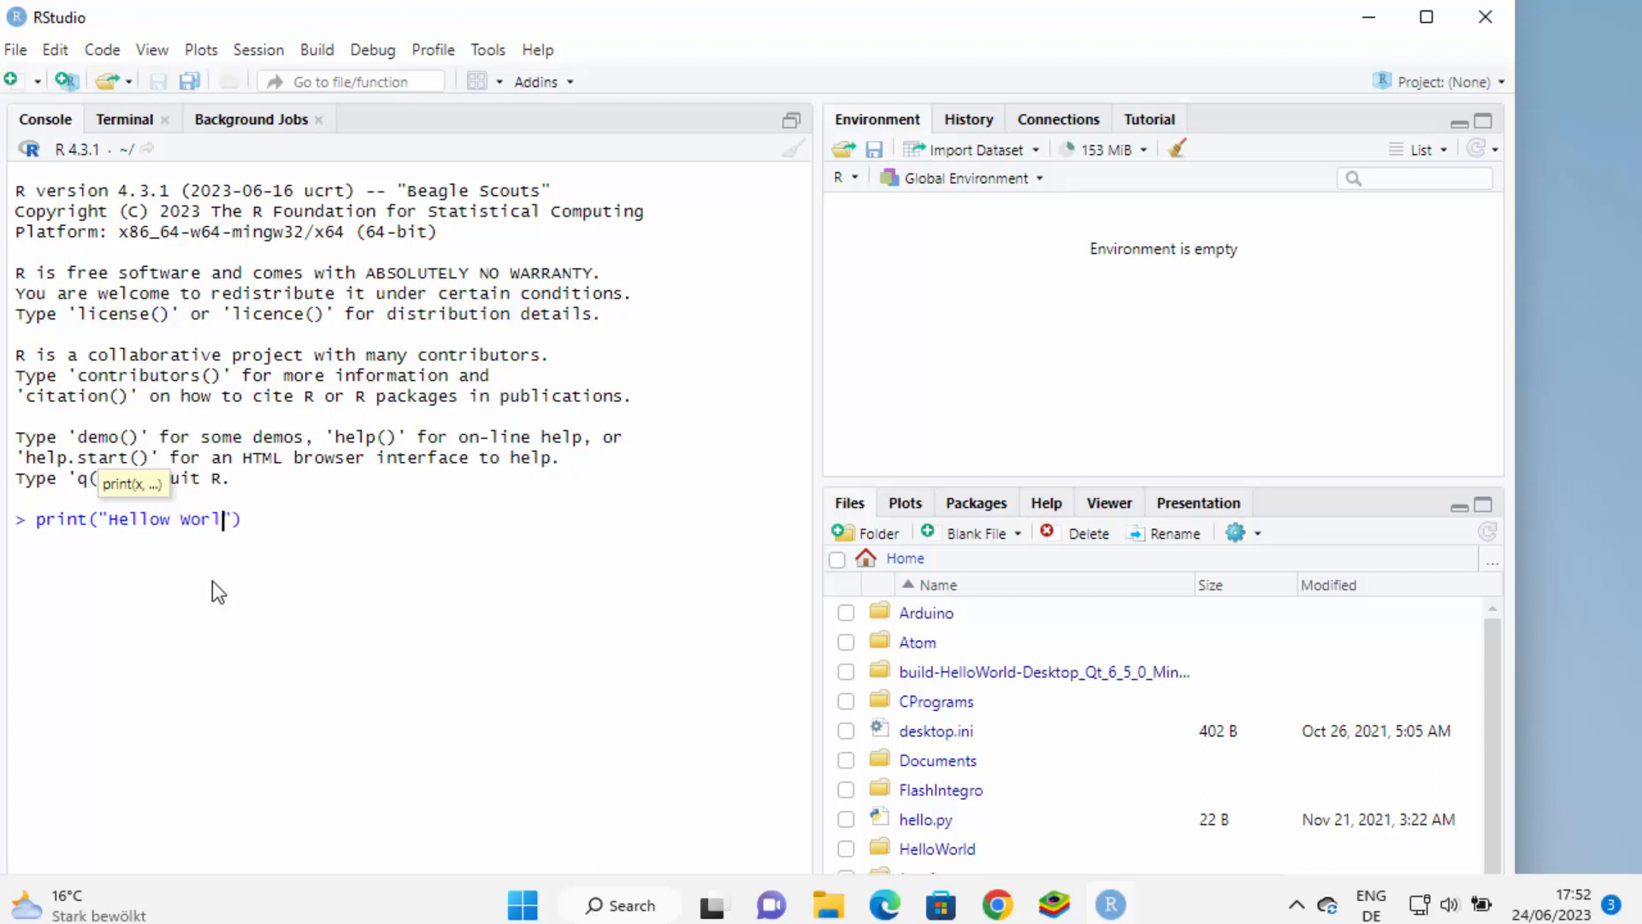
pyautogui.press('Return')
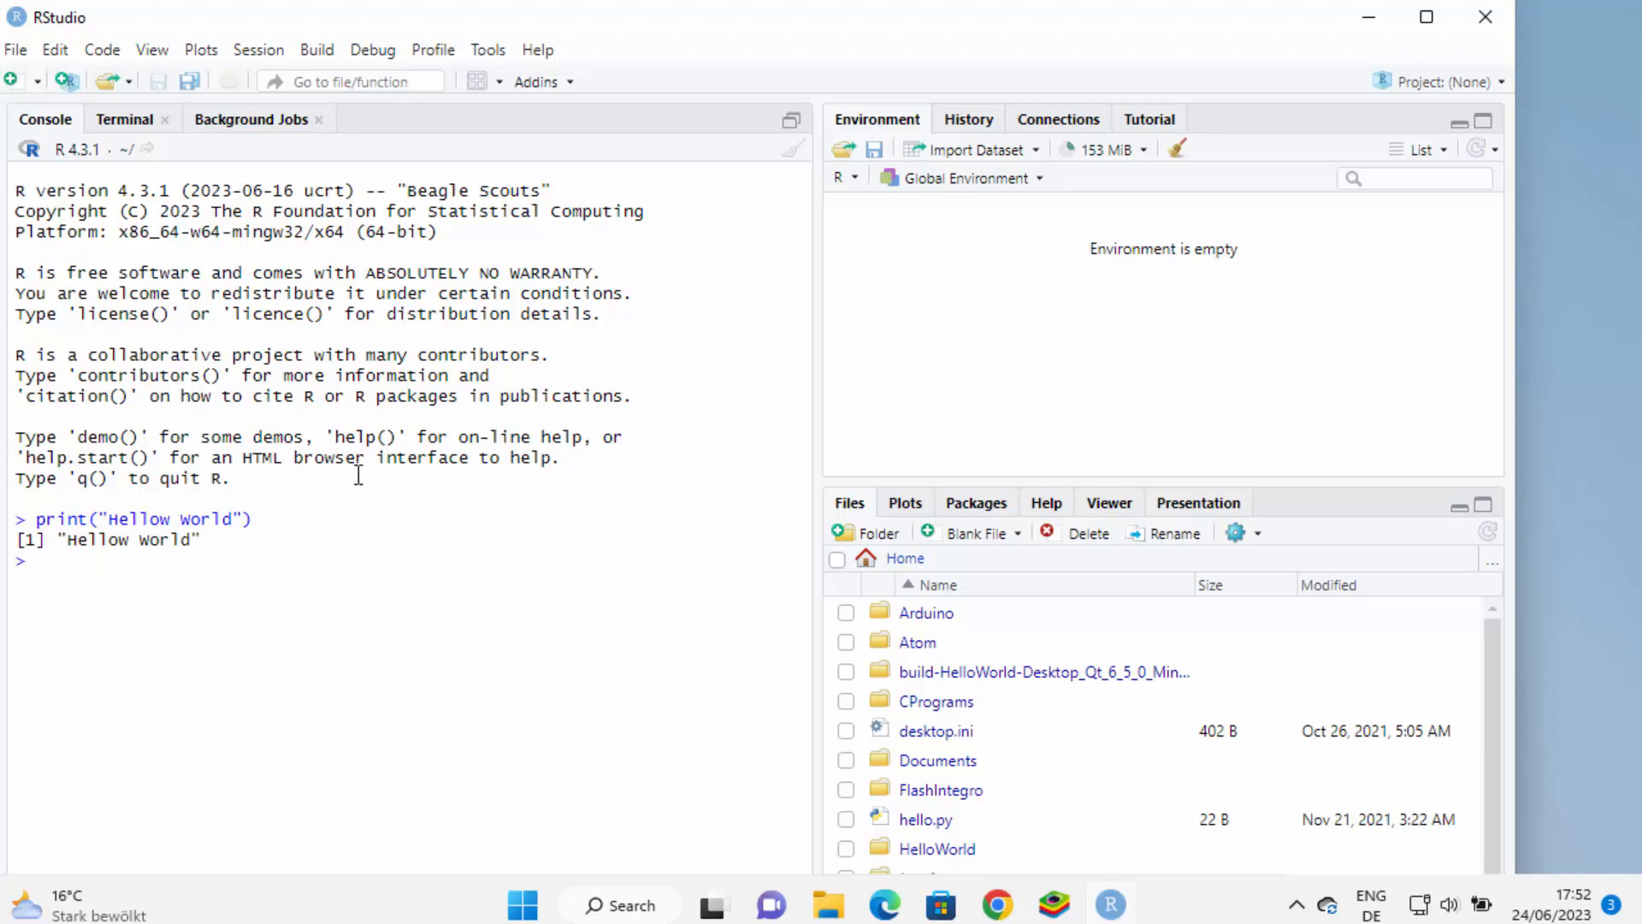
# Create a new R script containing print("Hello World") on line 1 and begin saving it
pyautogui.click(11, 83)
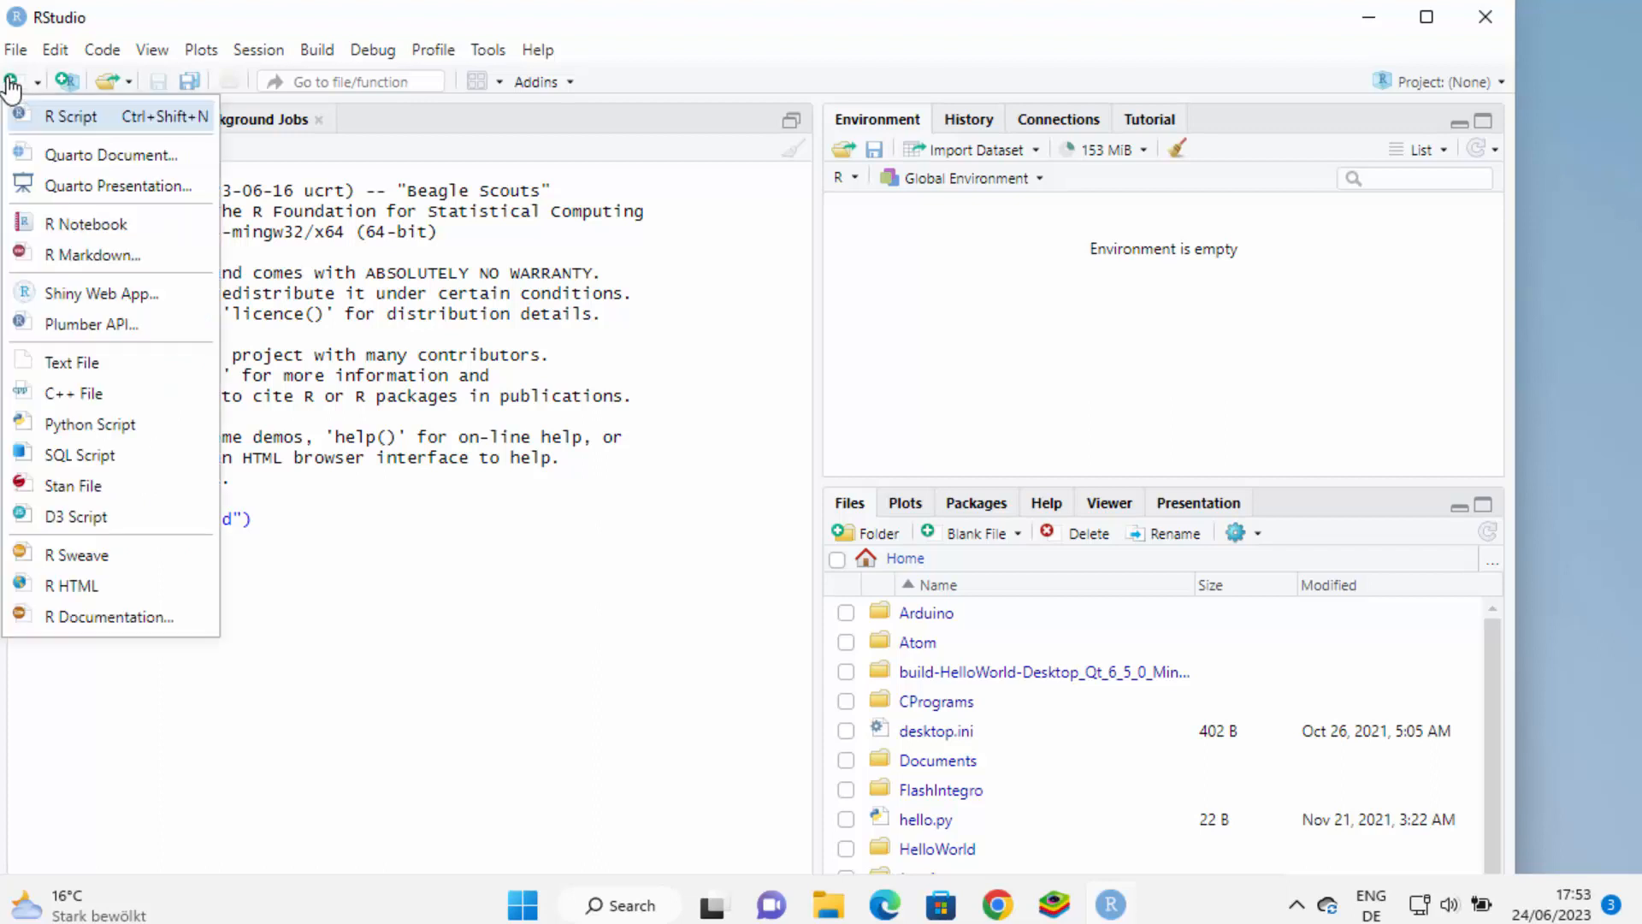
pyautogui.click(73, 119)
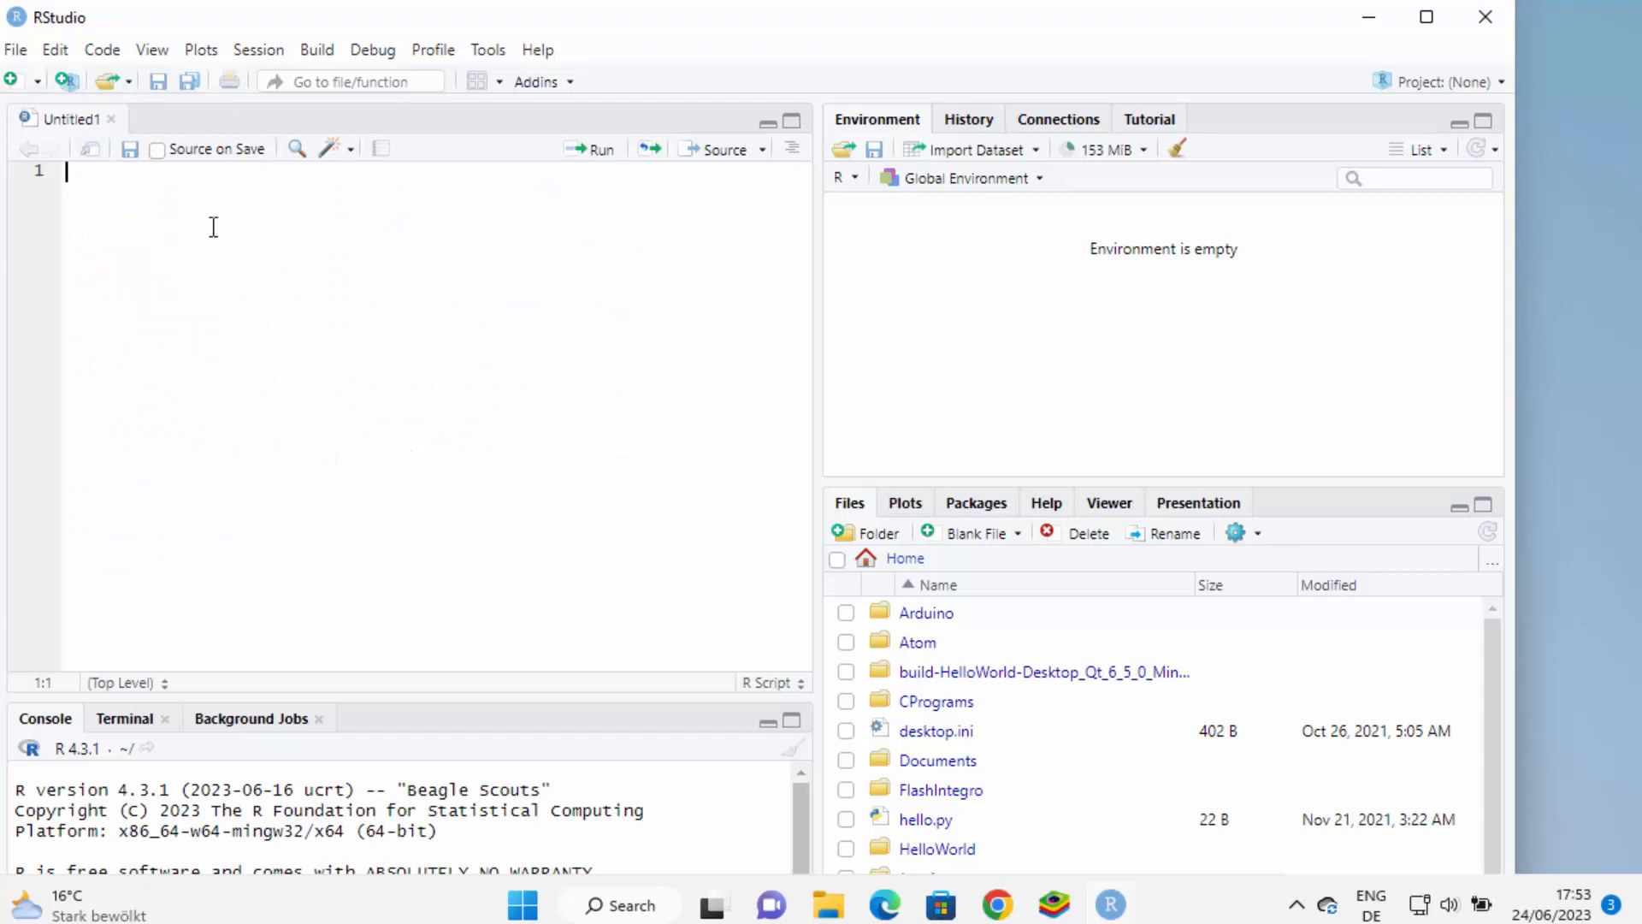
pyautogui.write('pro')
pyautogui.press('BackSpace')
pyautogui.write('i')
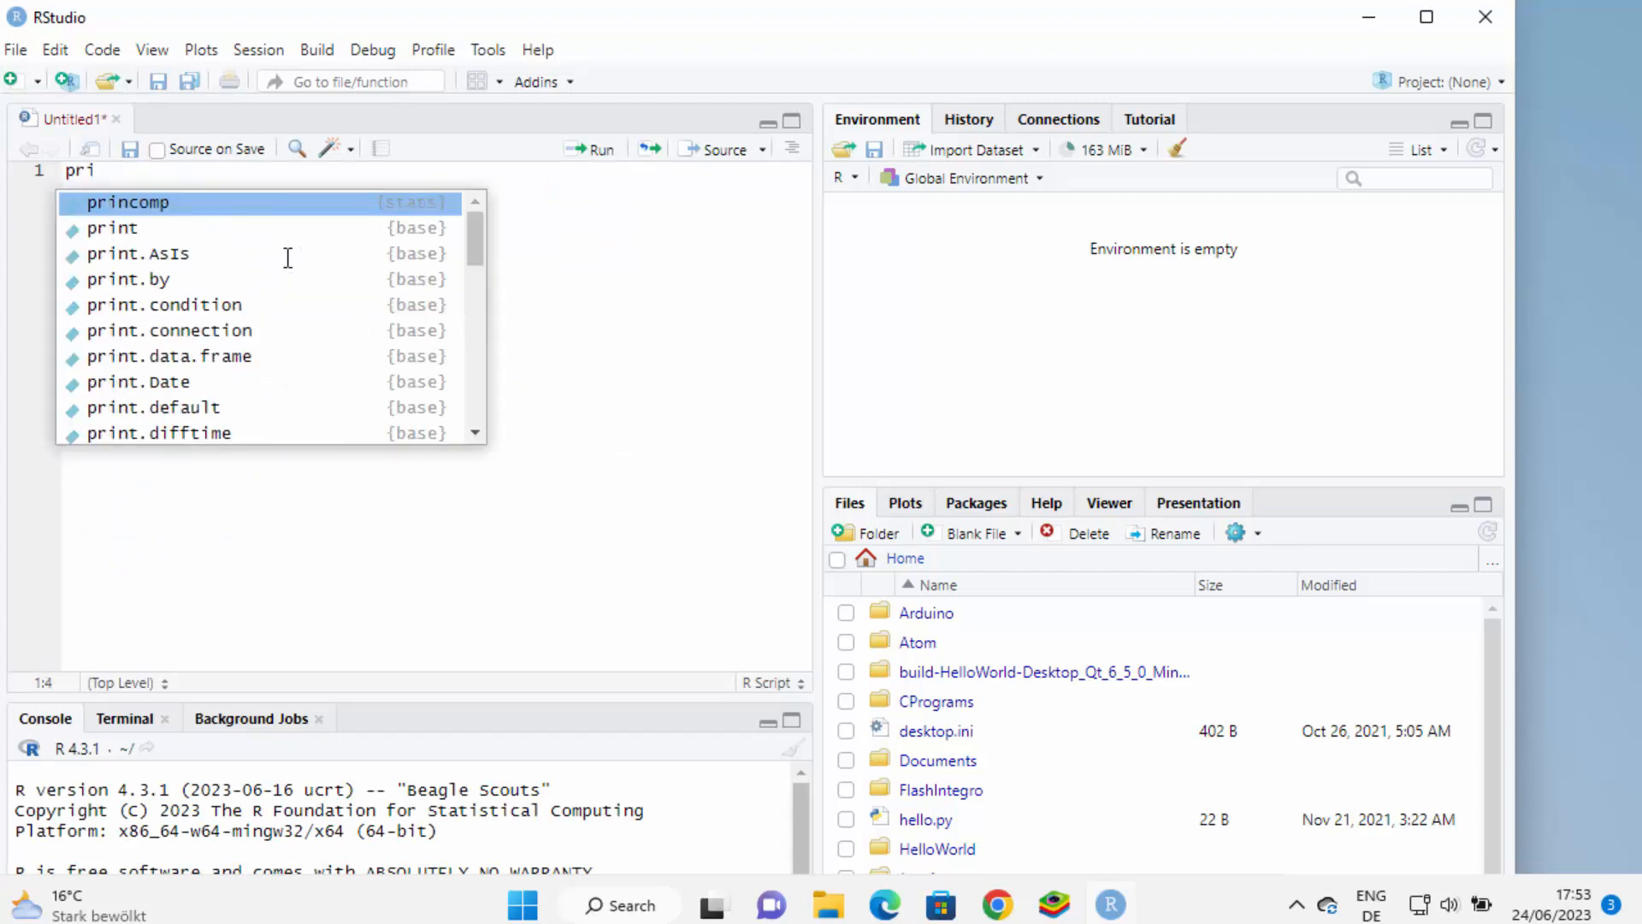
pyautogui.press('Down')
pyautogui.press('Return')
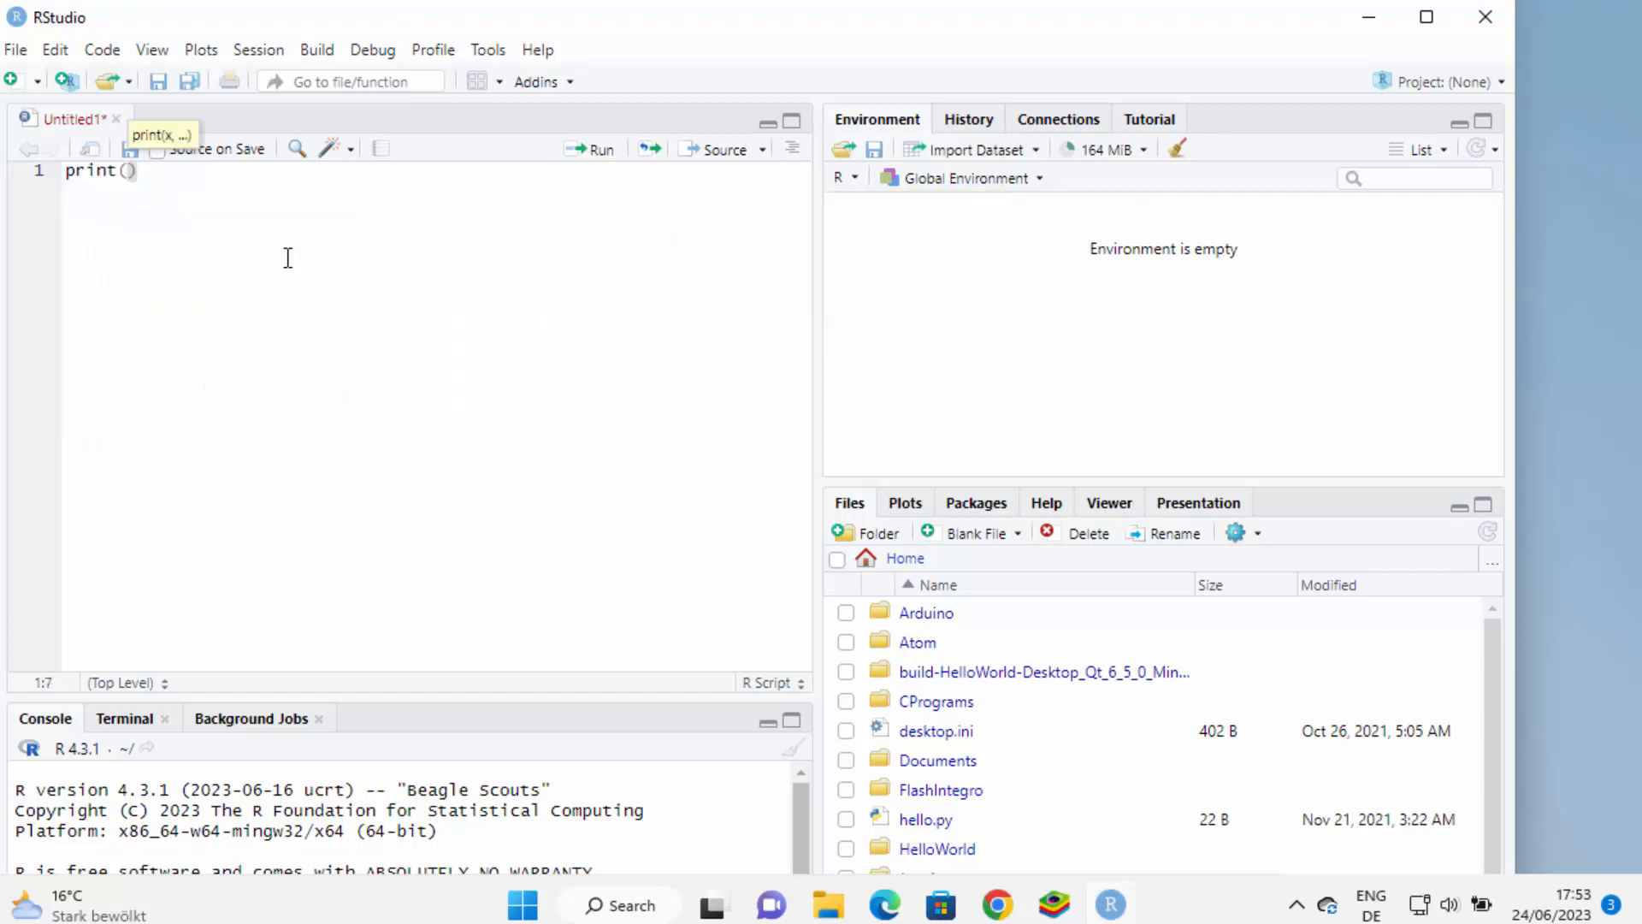
pyautogui.write('"Hellow')
pyautogui.press('BackSpace')
pyautogui.press('BackSpace')
pyautogui.write('World')
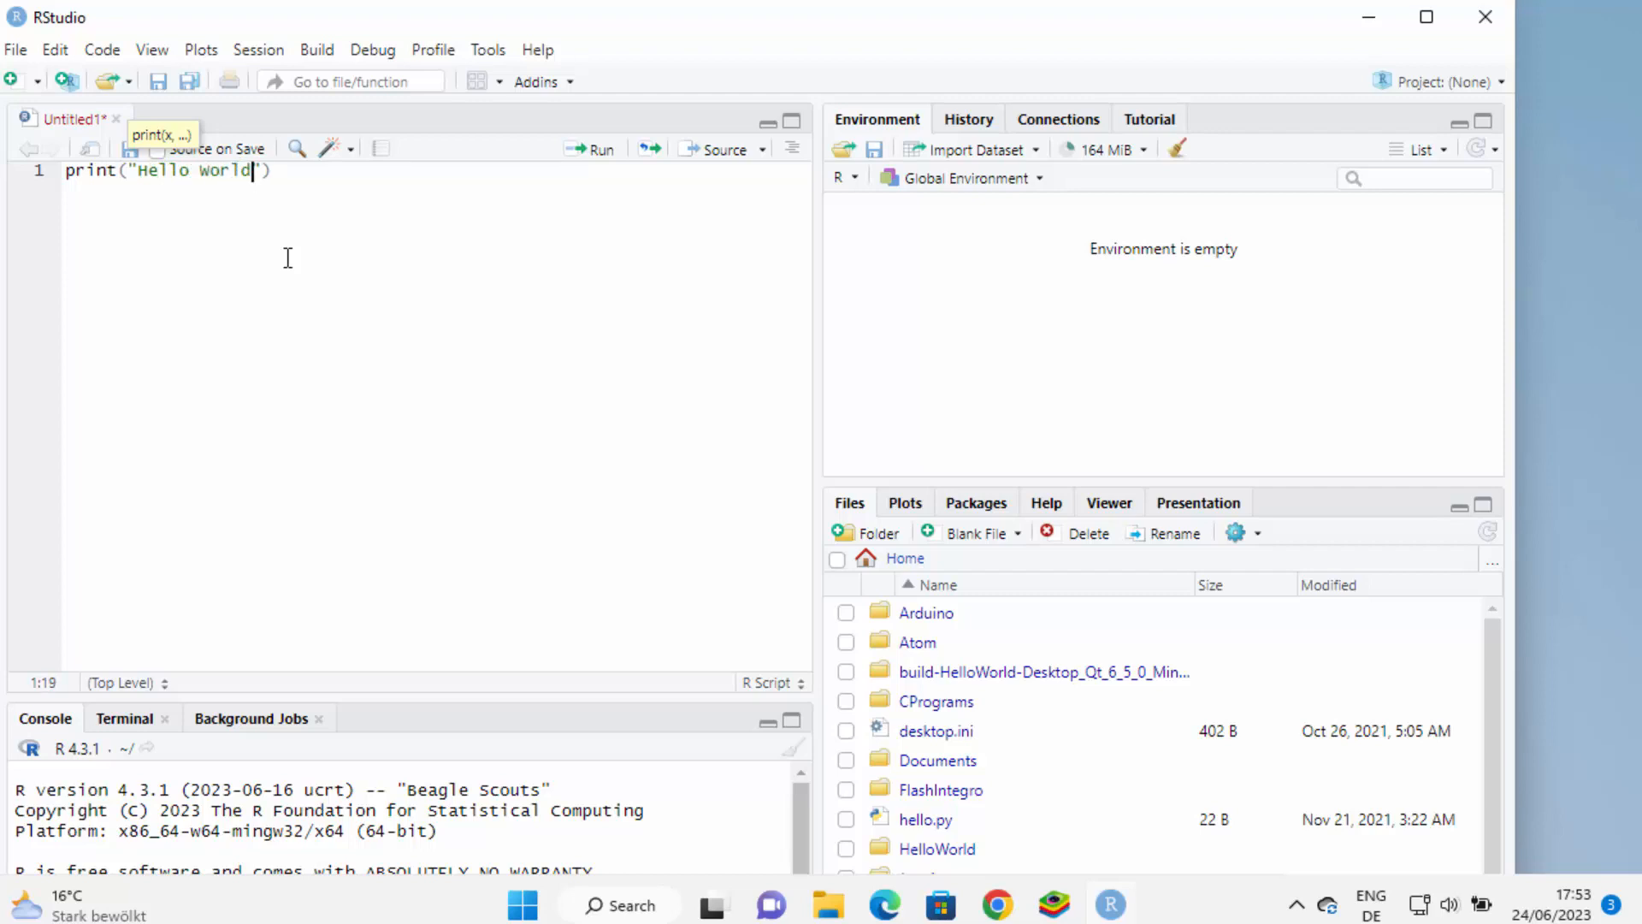
pyautogui.press('End')
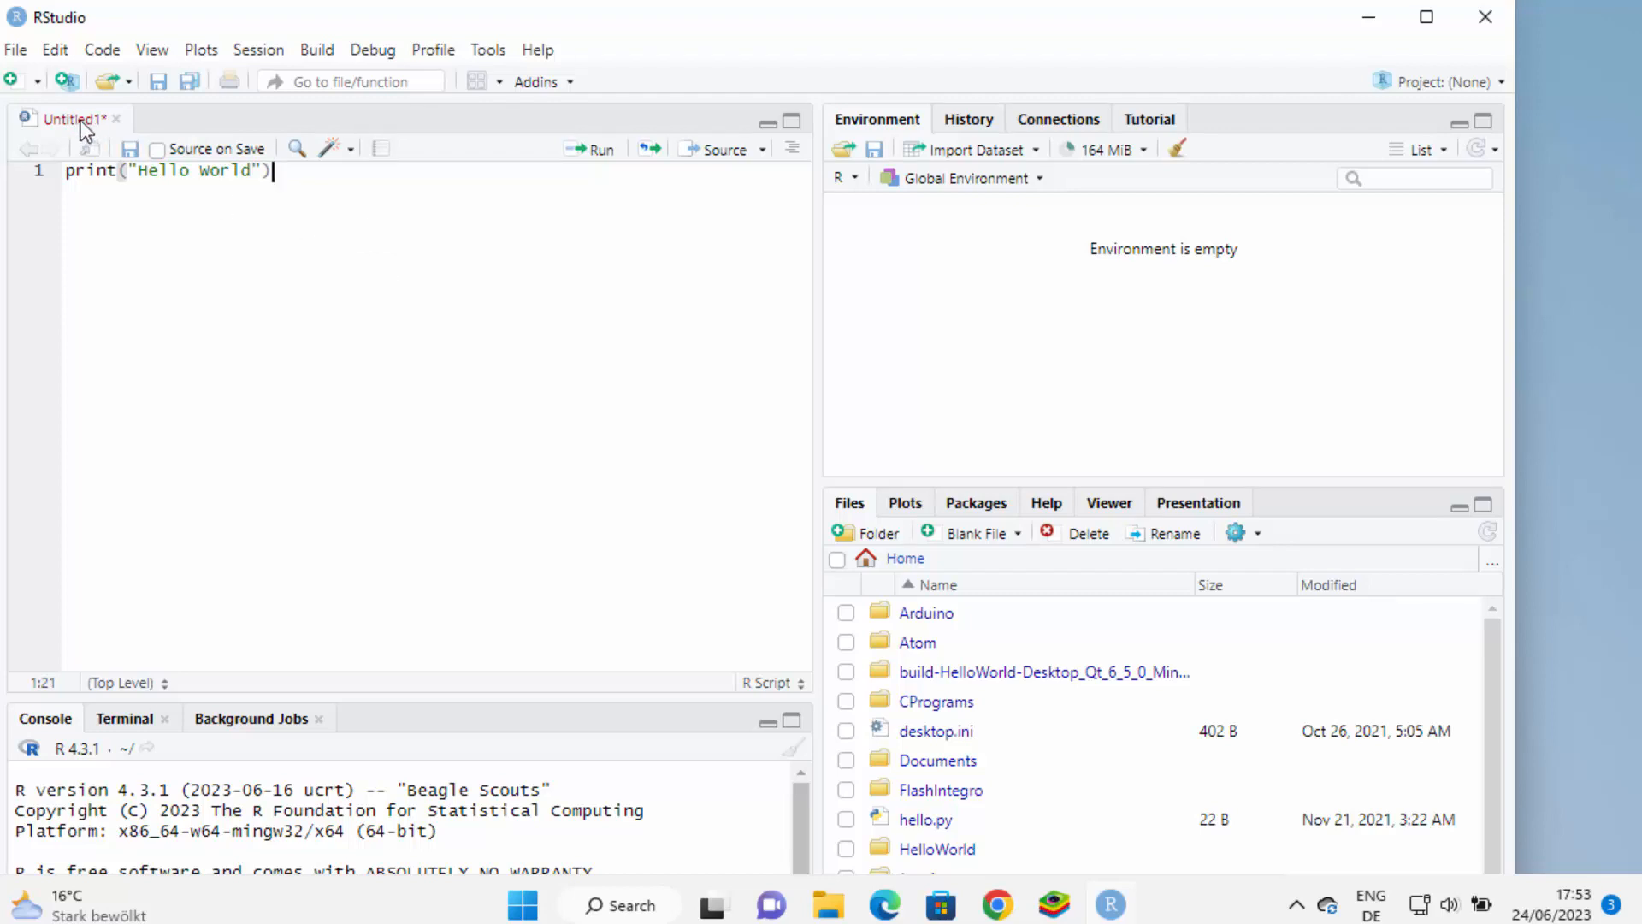
pyautogui.click(139, 155)
# Save the script as test.R on the Desktop, creating a new Rapps folder there
pyautogui.click(130, 157)
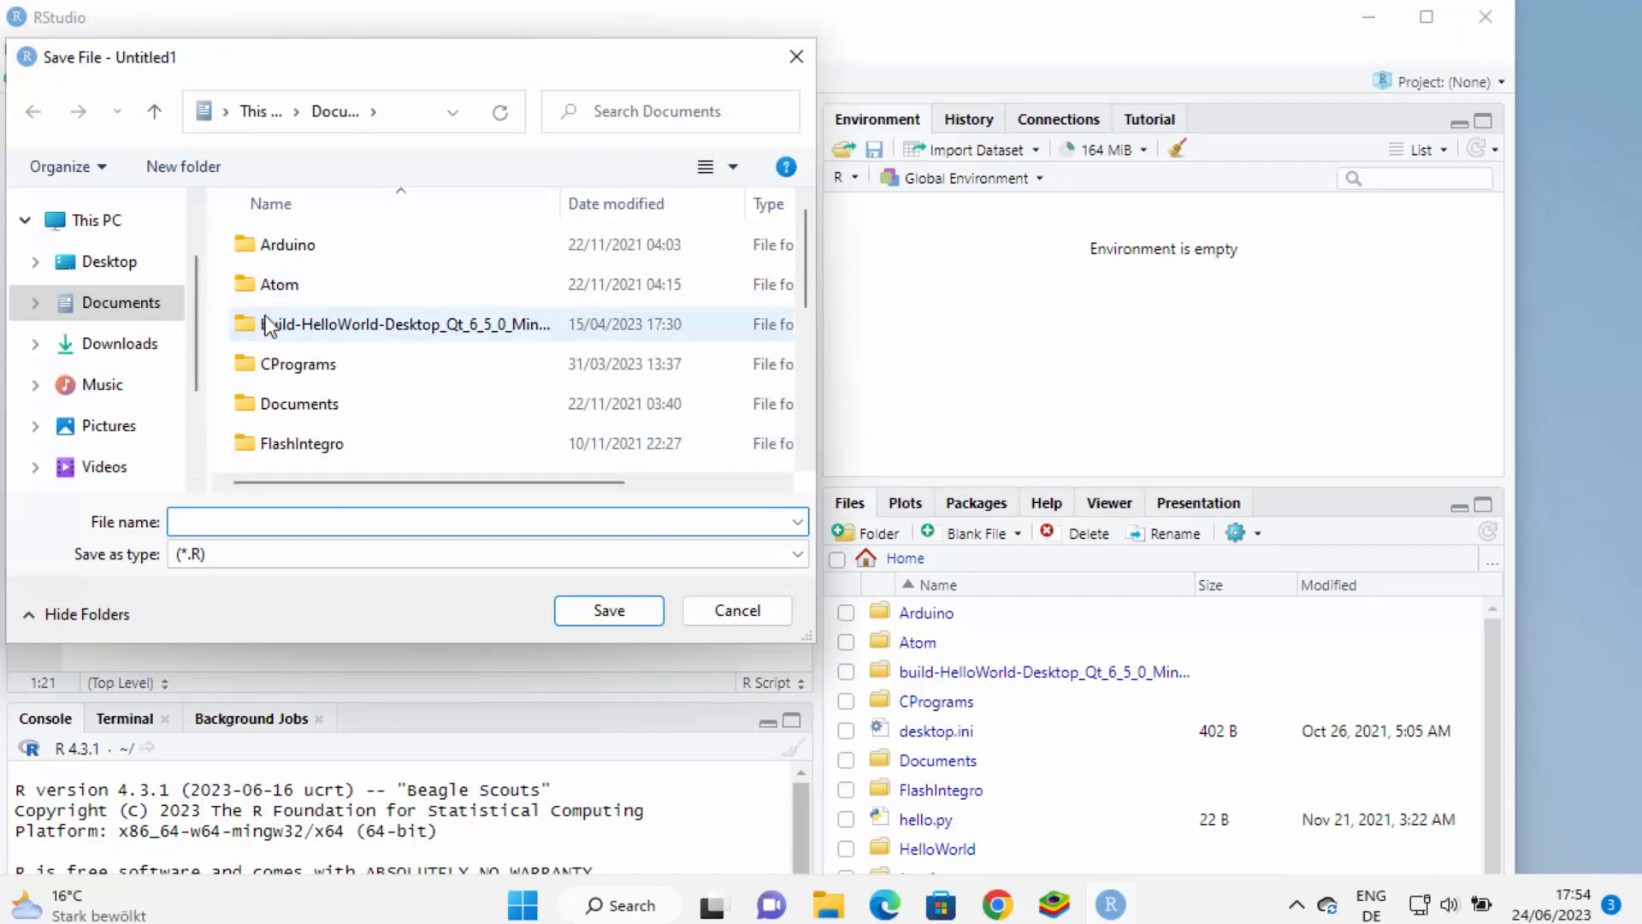
pyautogui.click(109, 262)
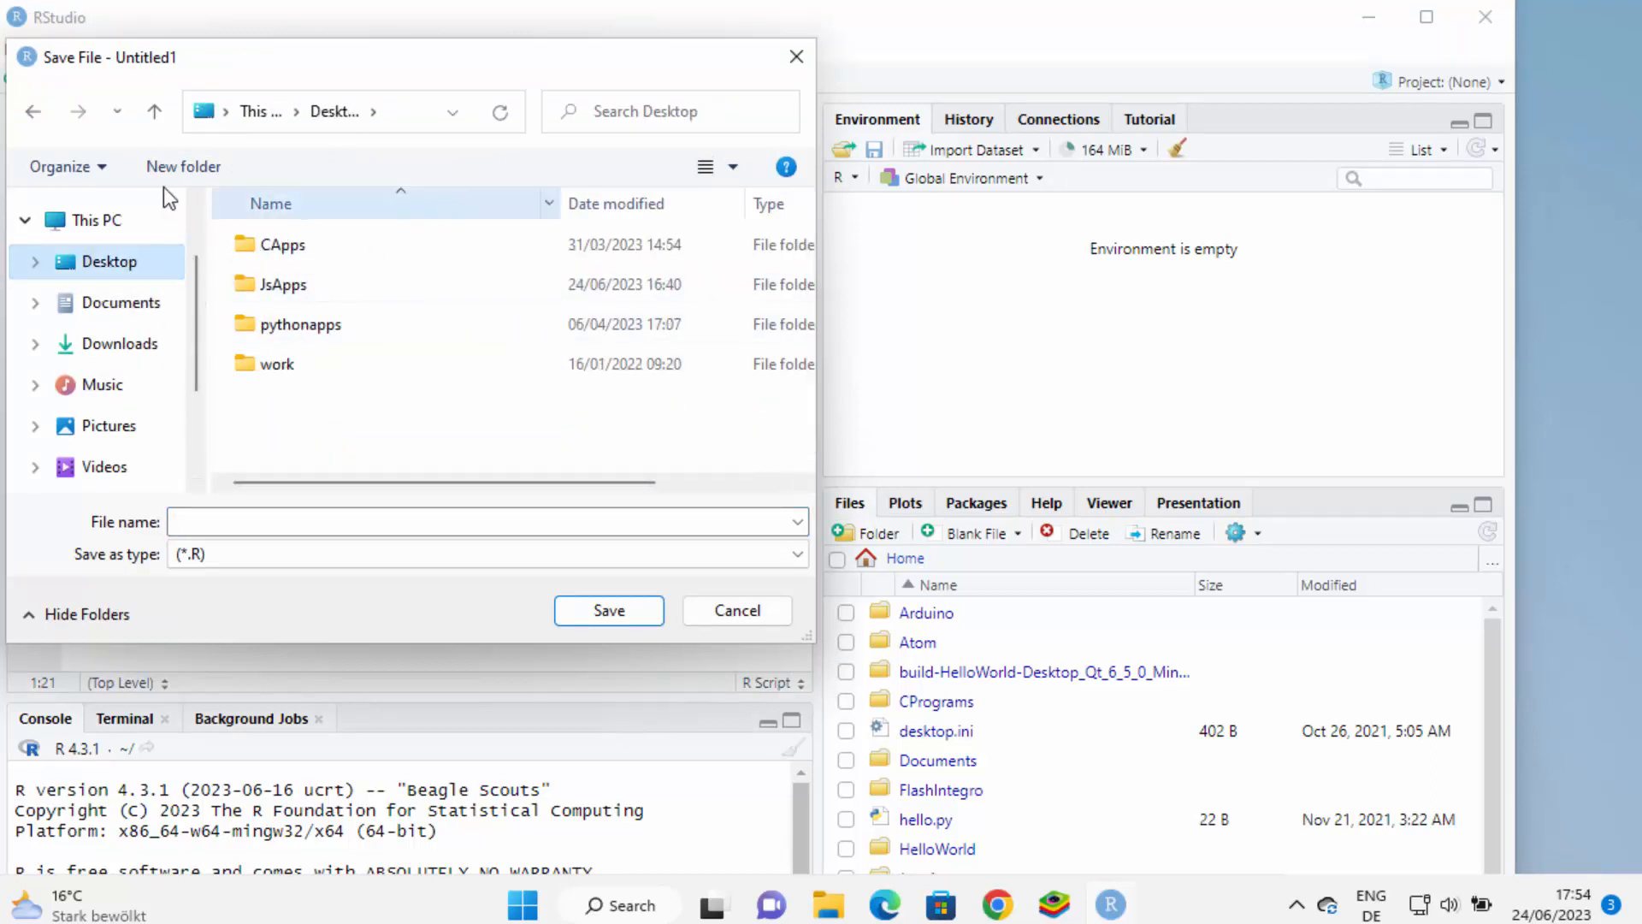
pyautogui.click(186, 167)
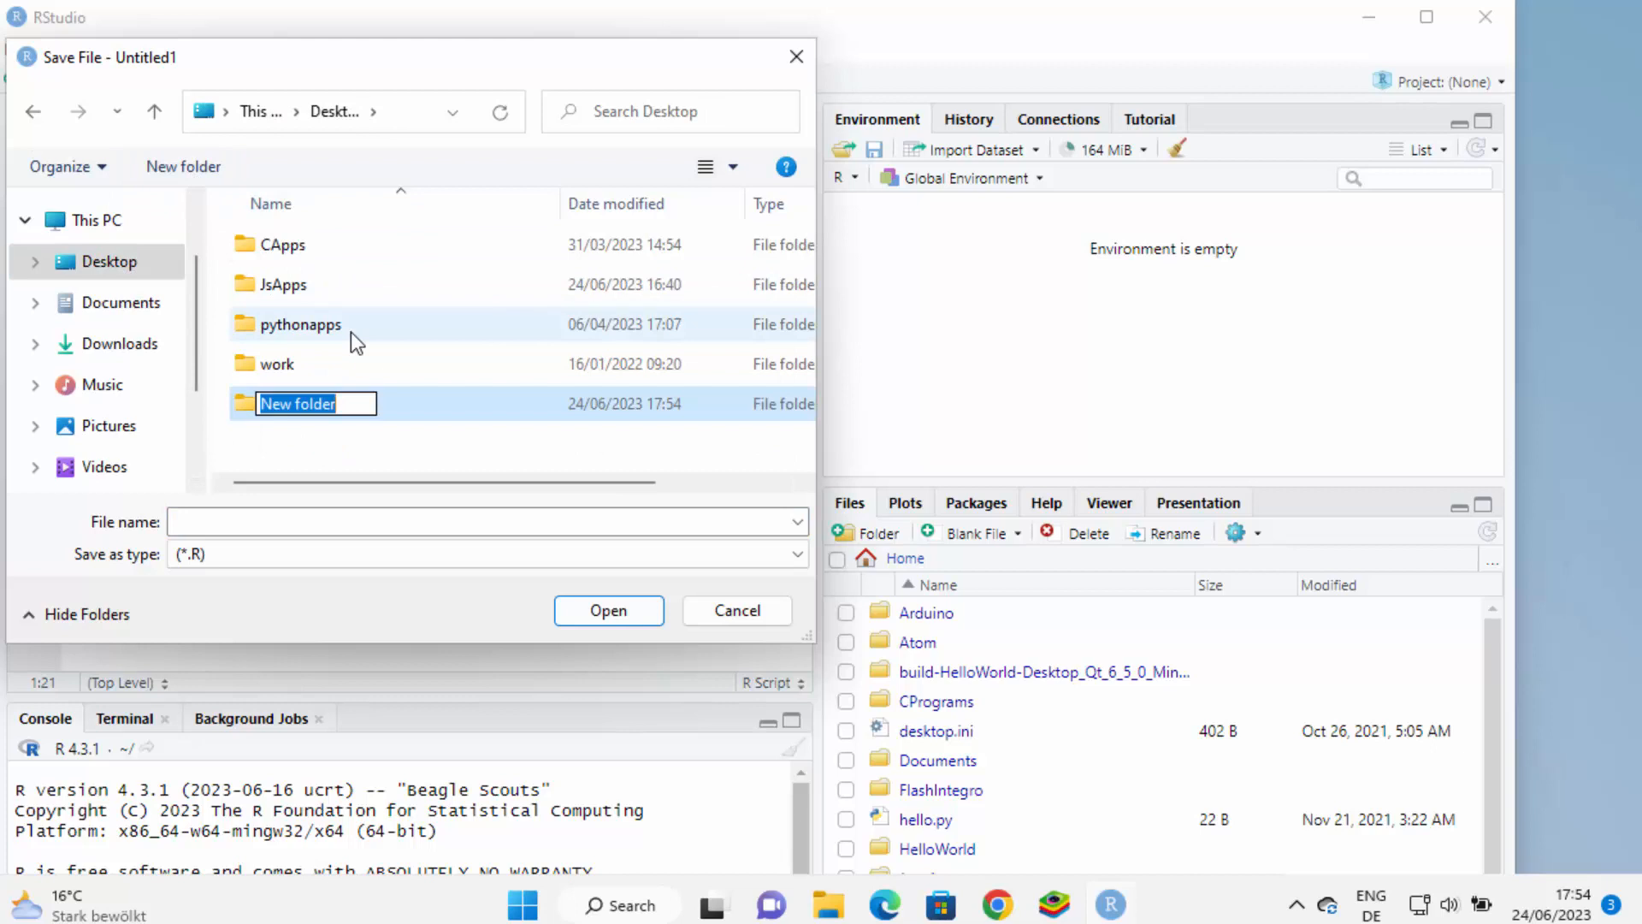
pyautogui.write('R')
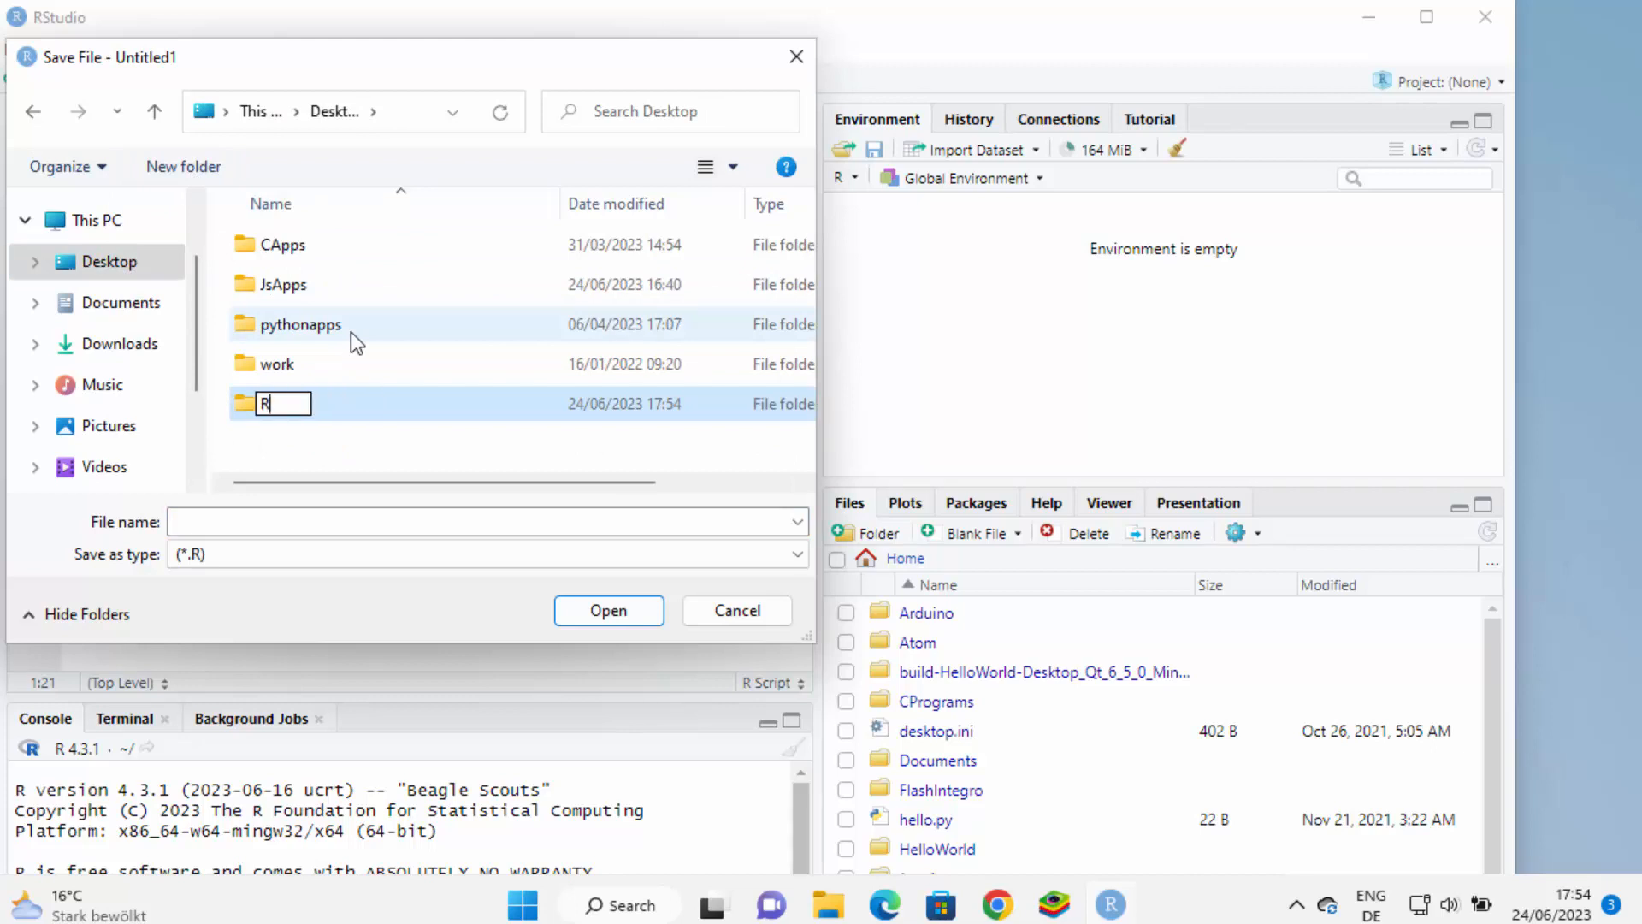
pyautogui.write('apps')
pyautogui.click(239, 519)
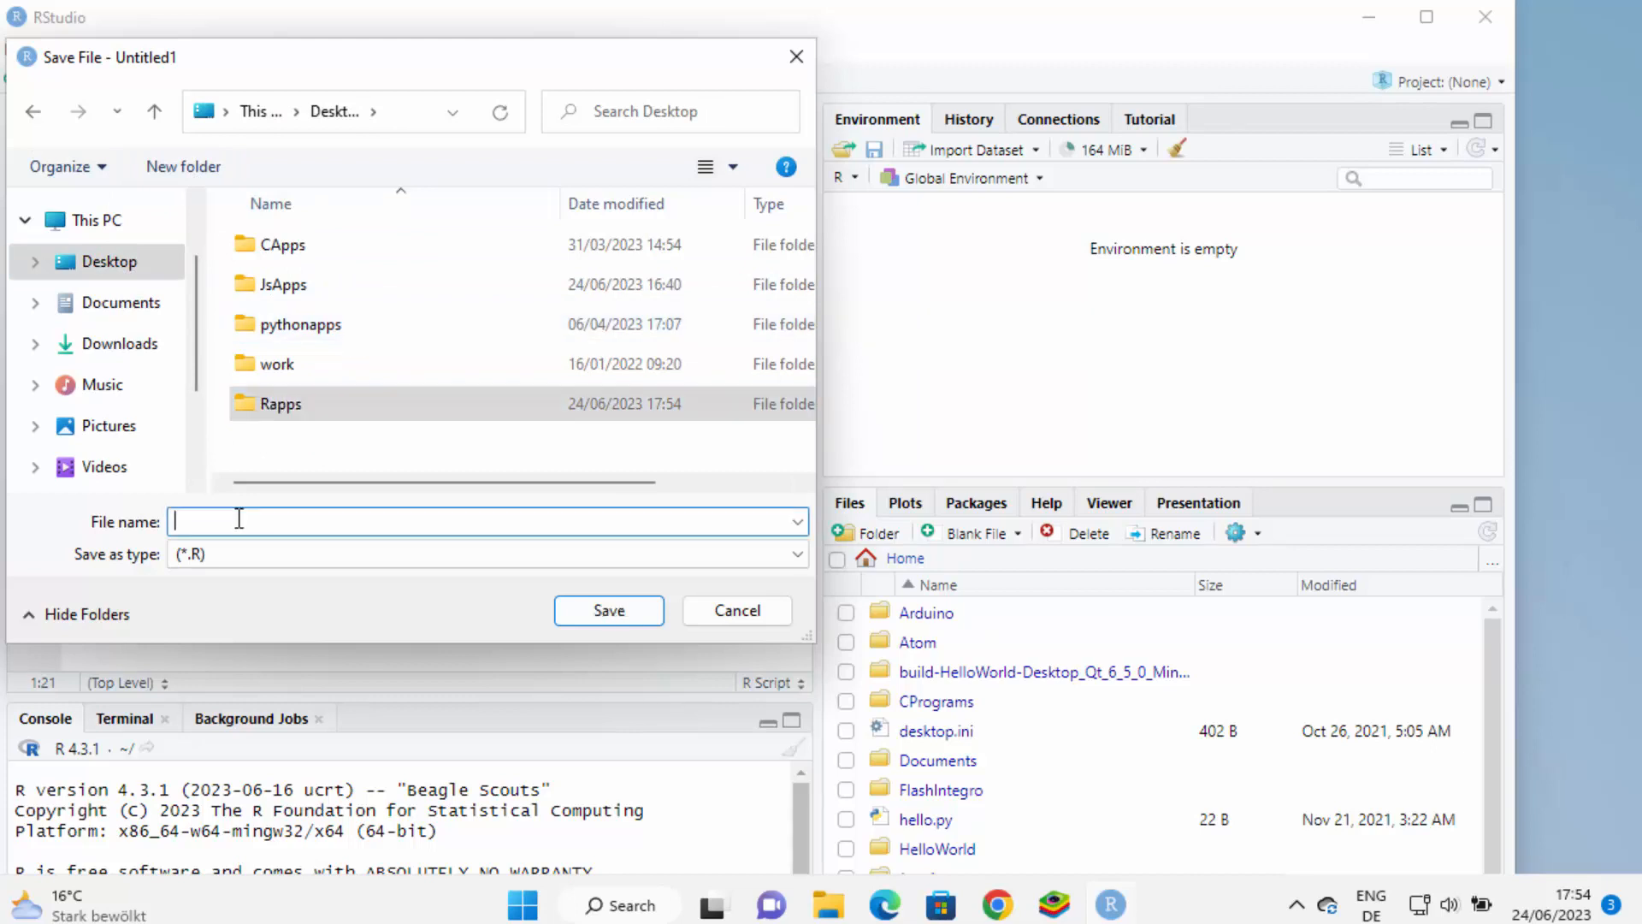
pyautogui.write('test')
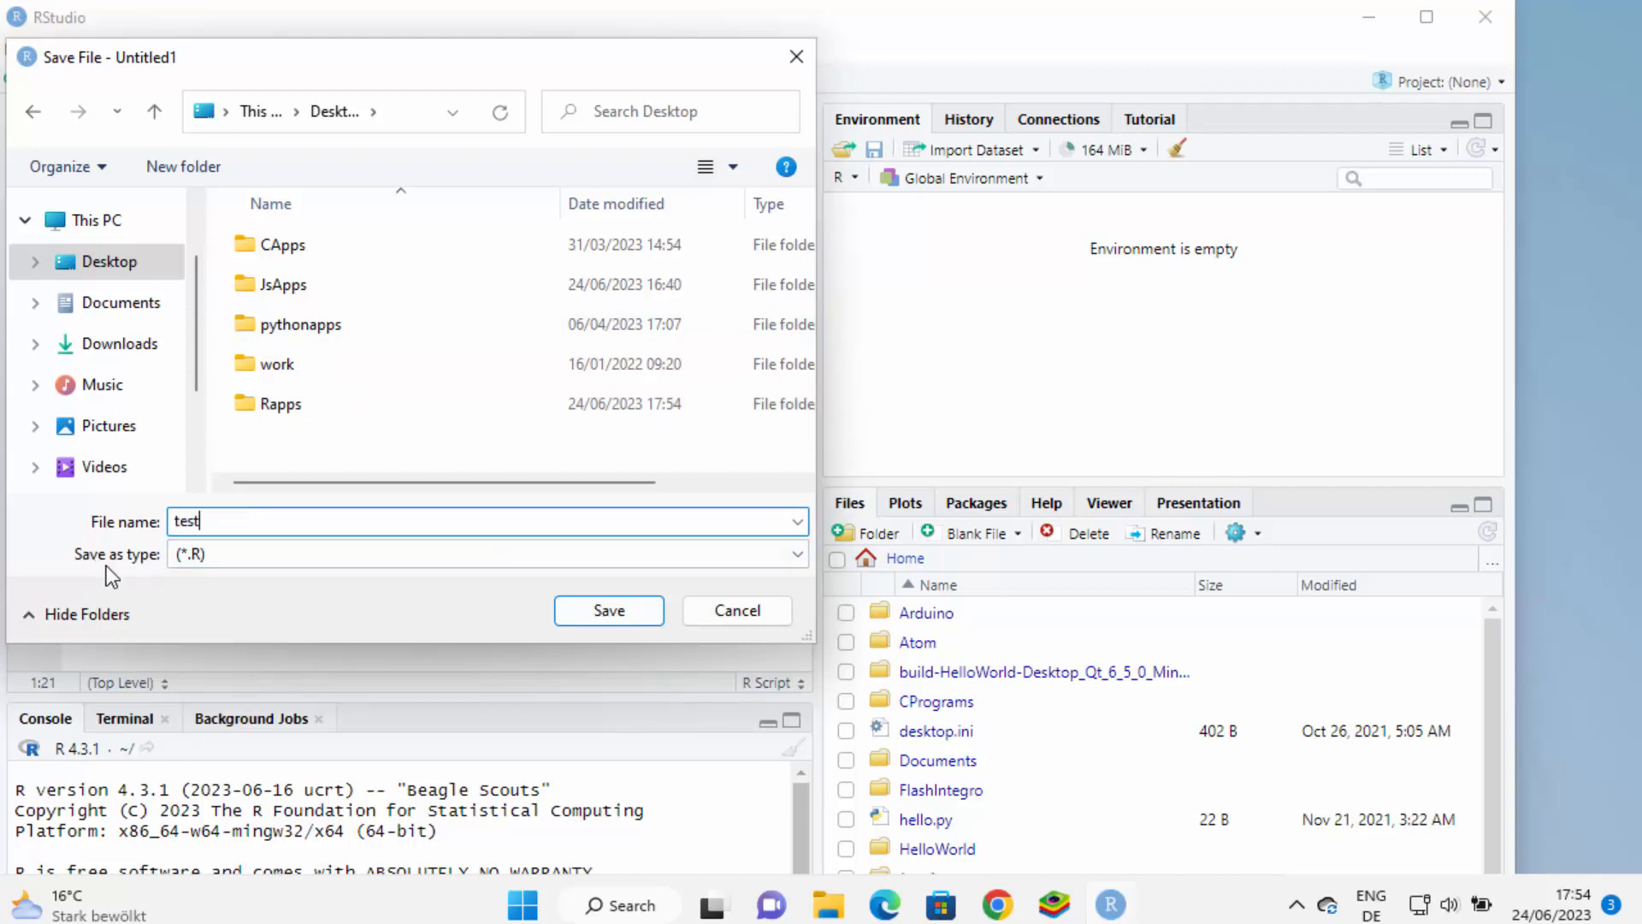
pyautogui.click(623, 619)
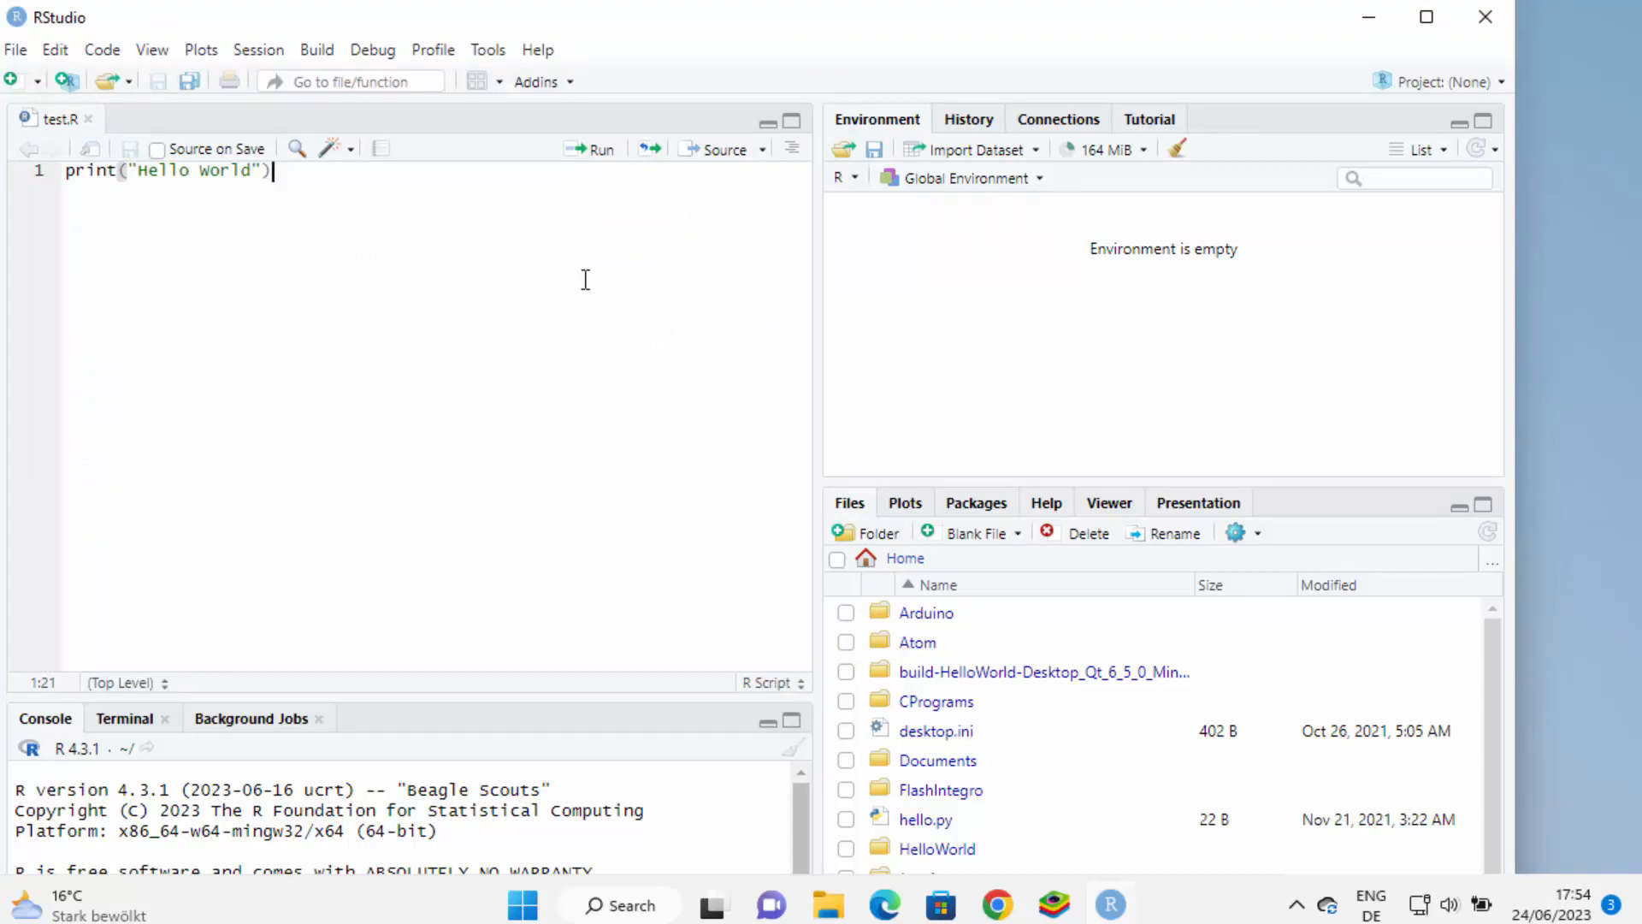
# Run line 1, enlarge the console, then append 'ddddddddd' to the message and rerun it
pyautogui.click(596, 167)
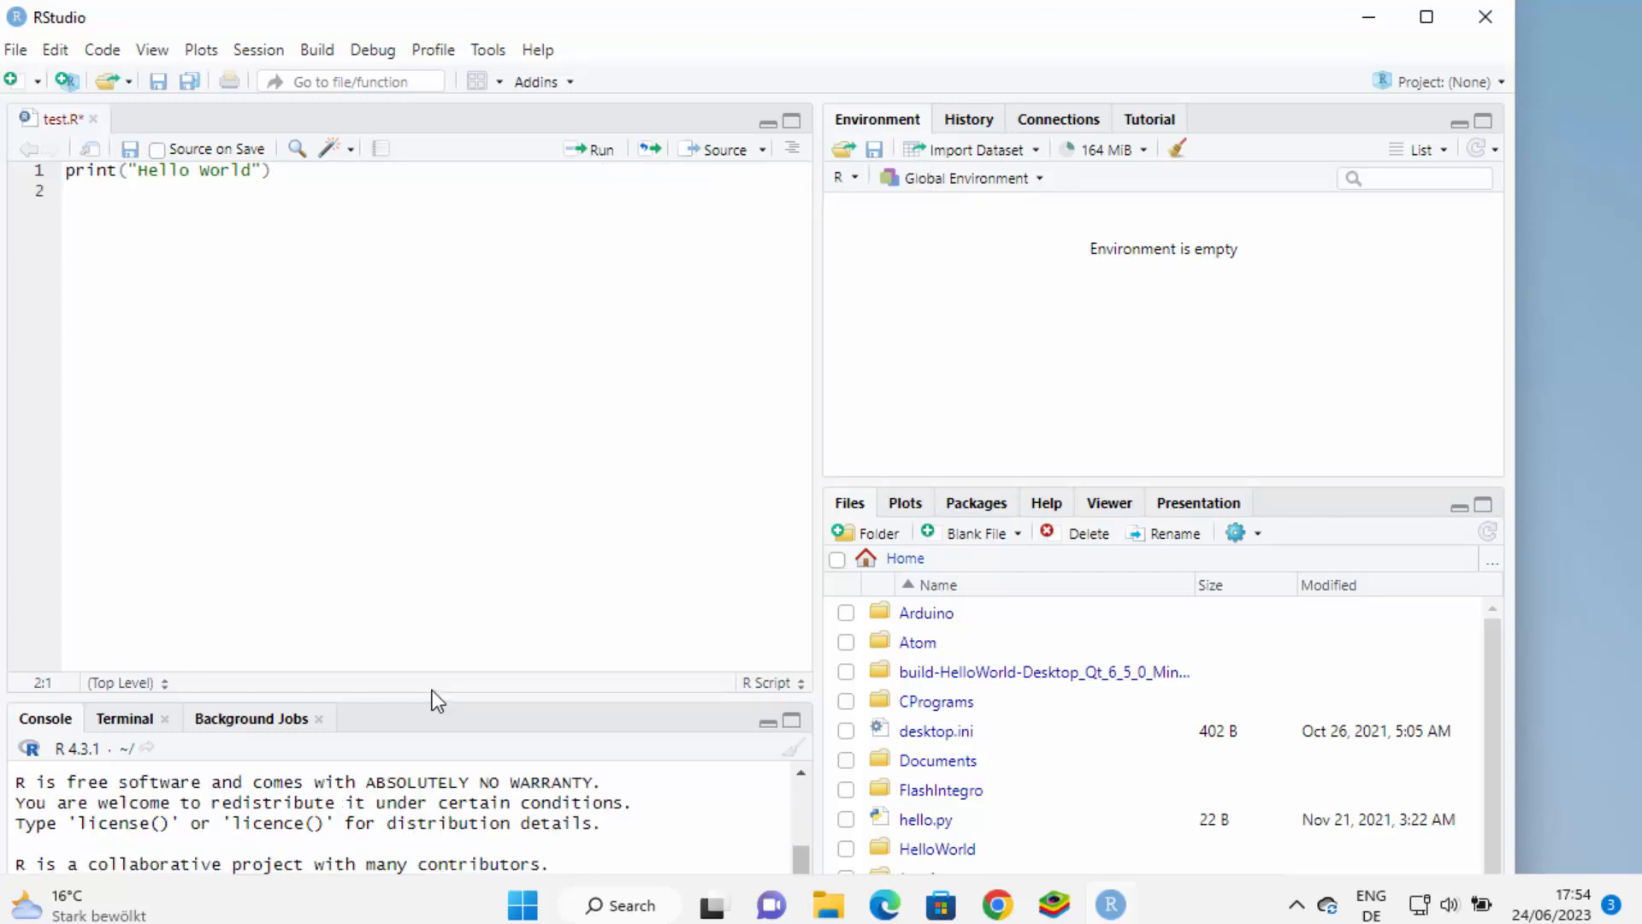
pyautogui.moveTo(438, 700); pyautogui.dragTo(532, 356)
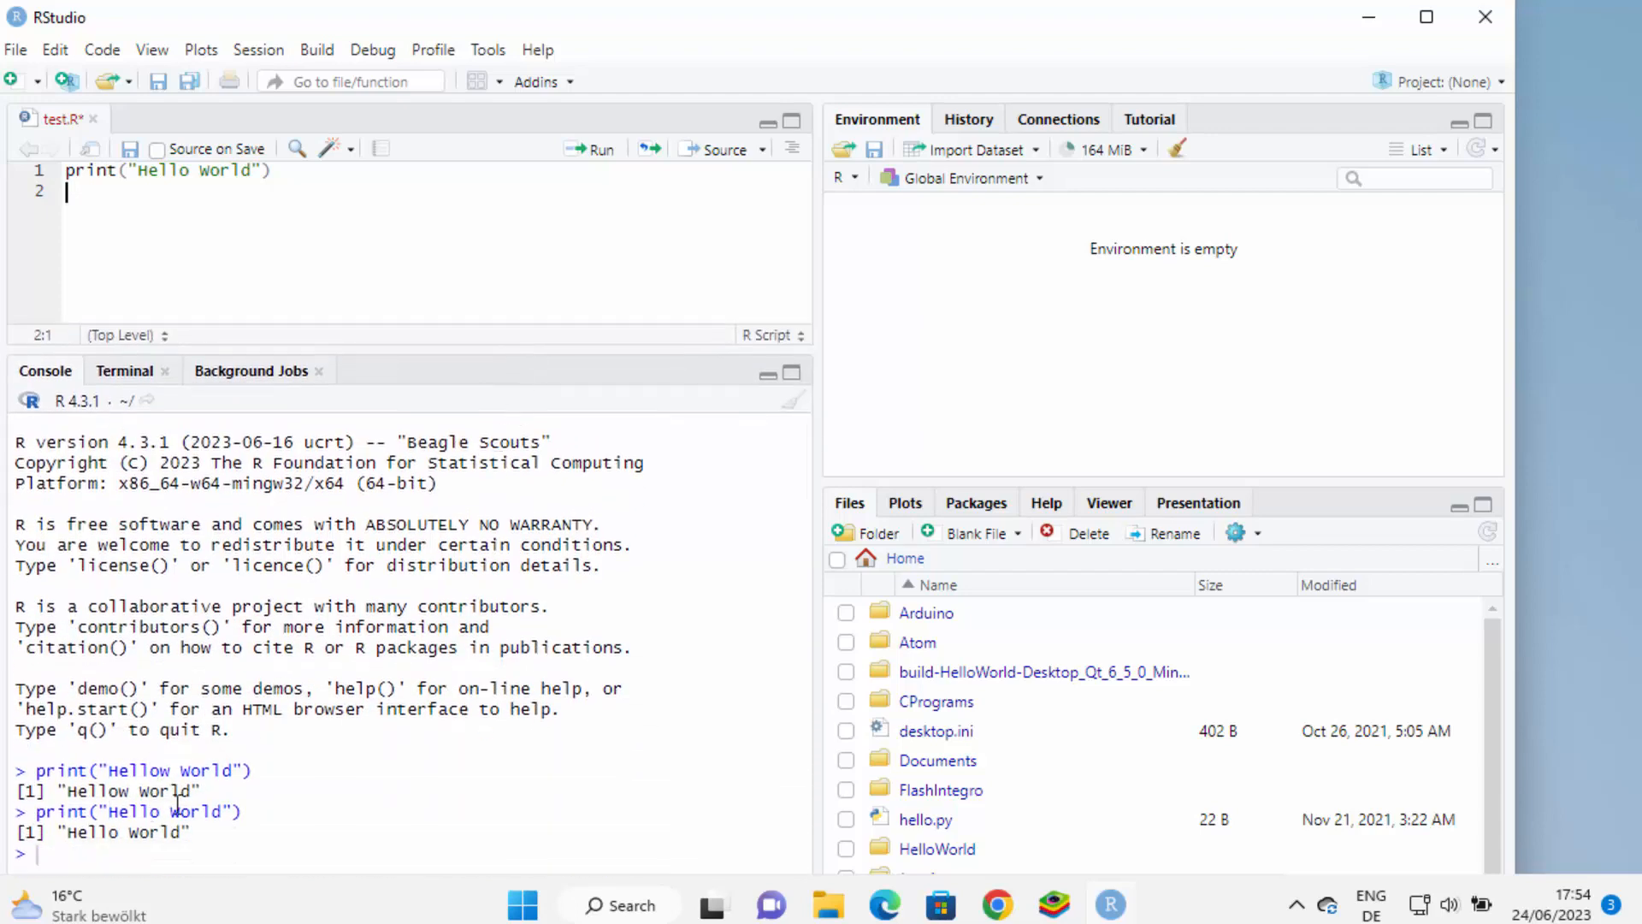
pyautogui.click(253, 170)
pyautogui.write('ddddddddd')
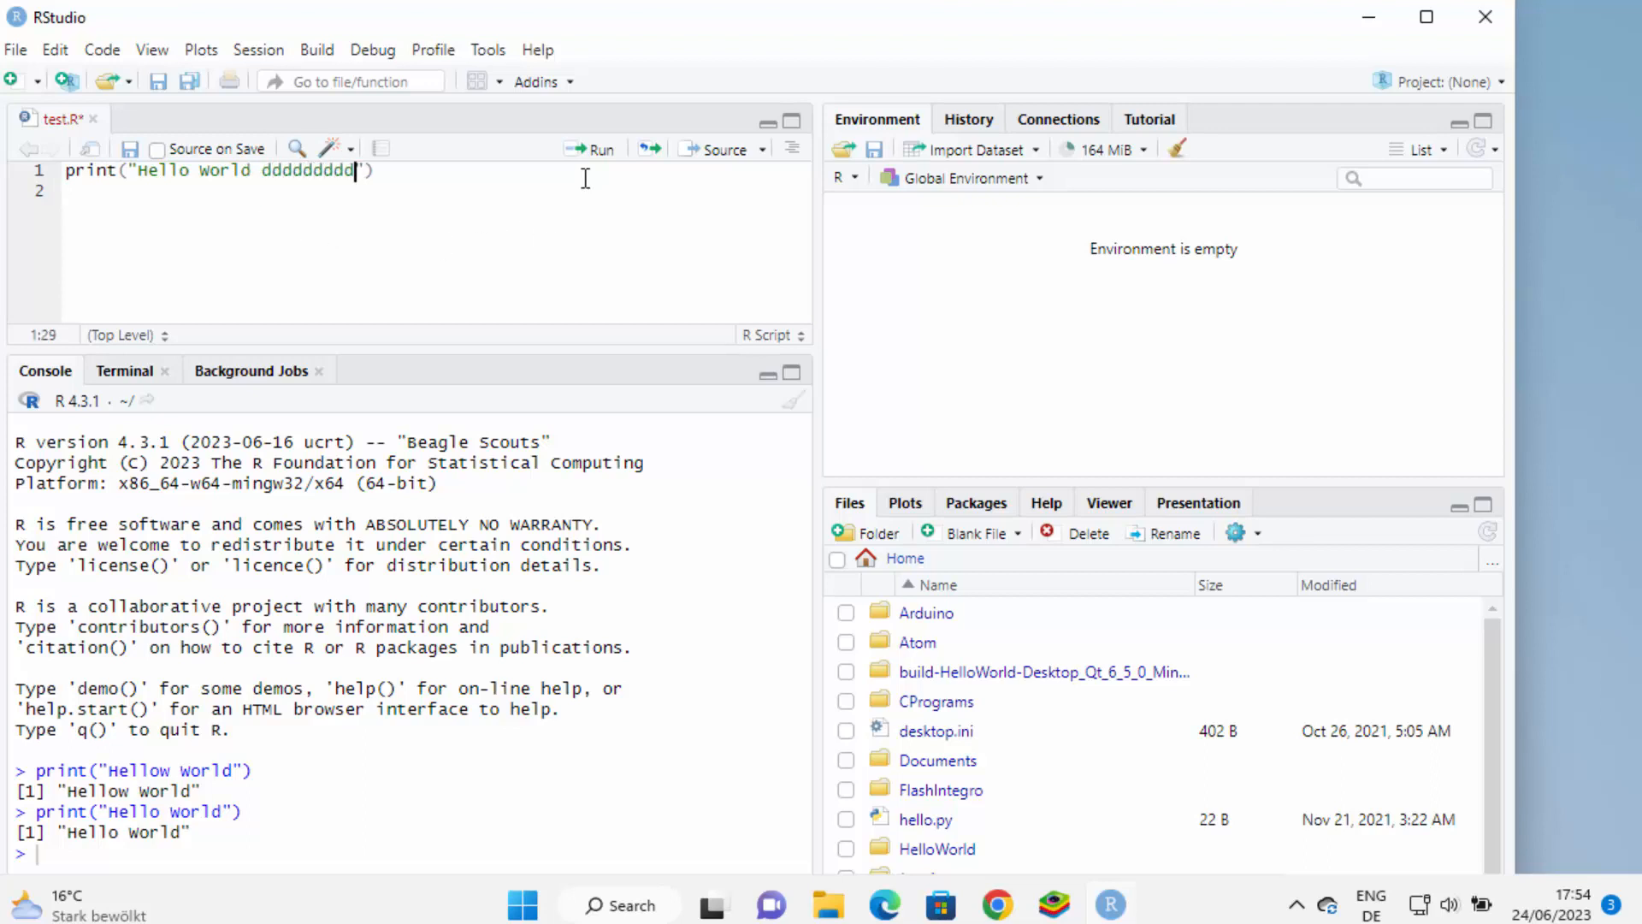
pyautogui.click(584, 152)
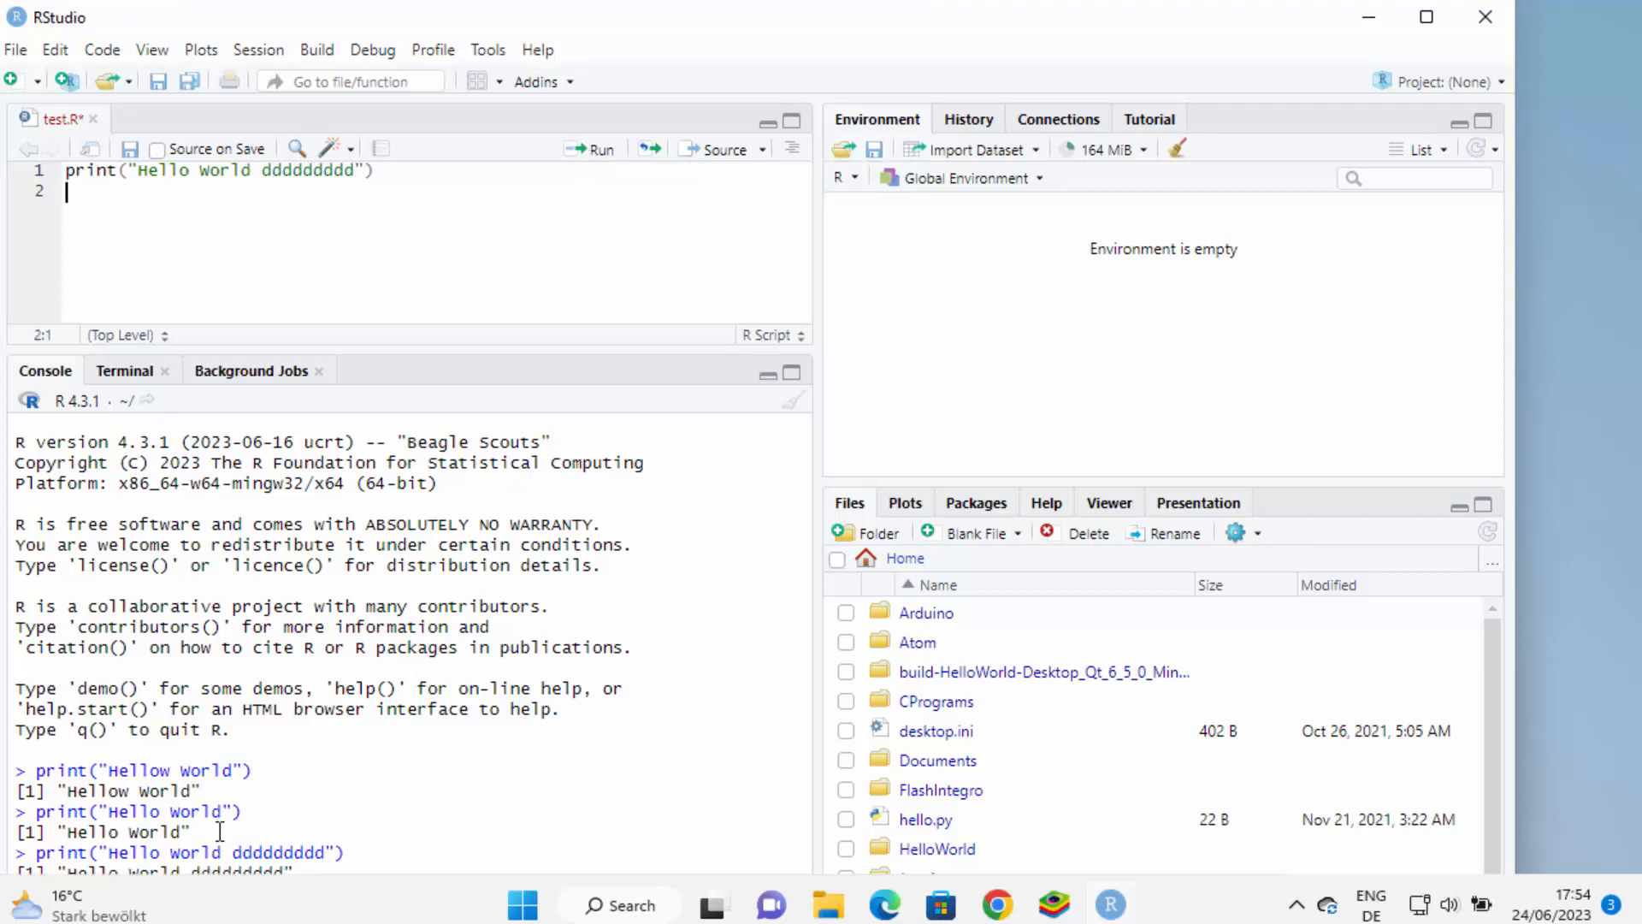
pyautogui.moveTo(213, 852); pyautogui.dragTo(205, 831)
pyautogui.click(481, 724)
# Switch the lower-right pane through Plots, Packages, Help, Viewer and Presentation, then maximise RStudio
pyautogui.scroll(-1, 1007, 643)
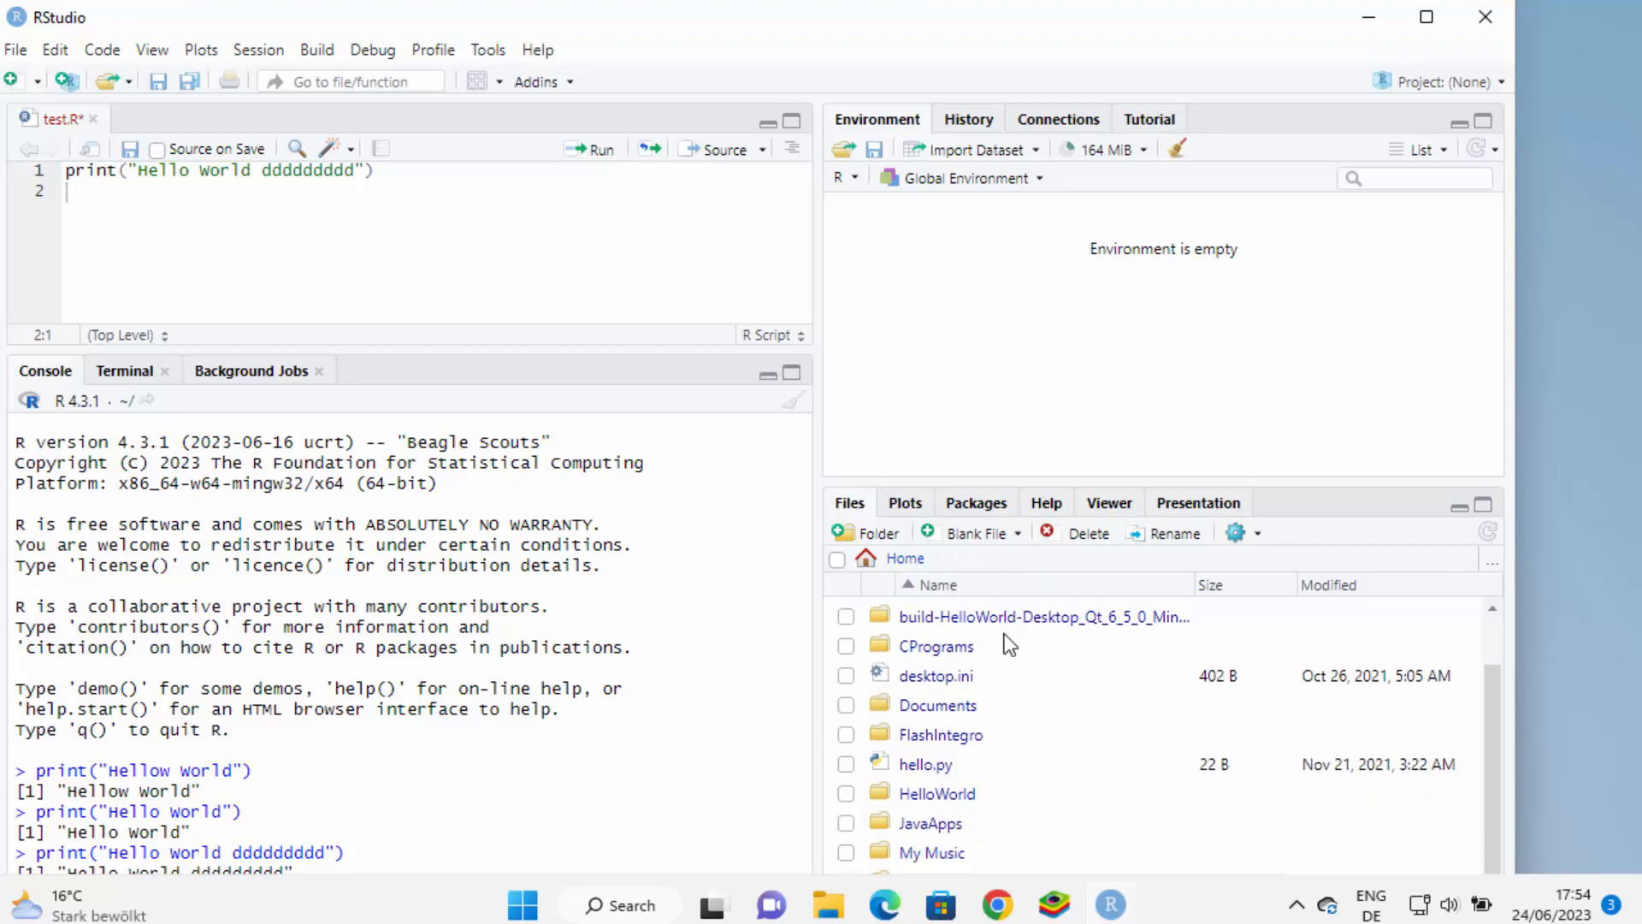
pyautogui.scroll(1, 1009, 644)
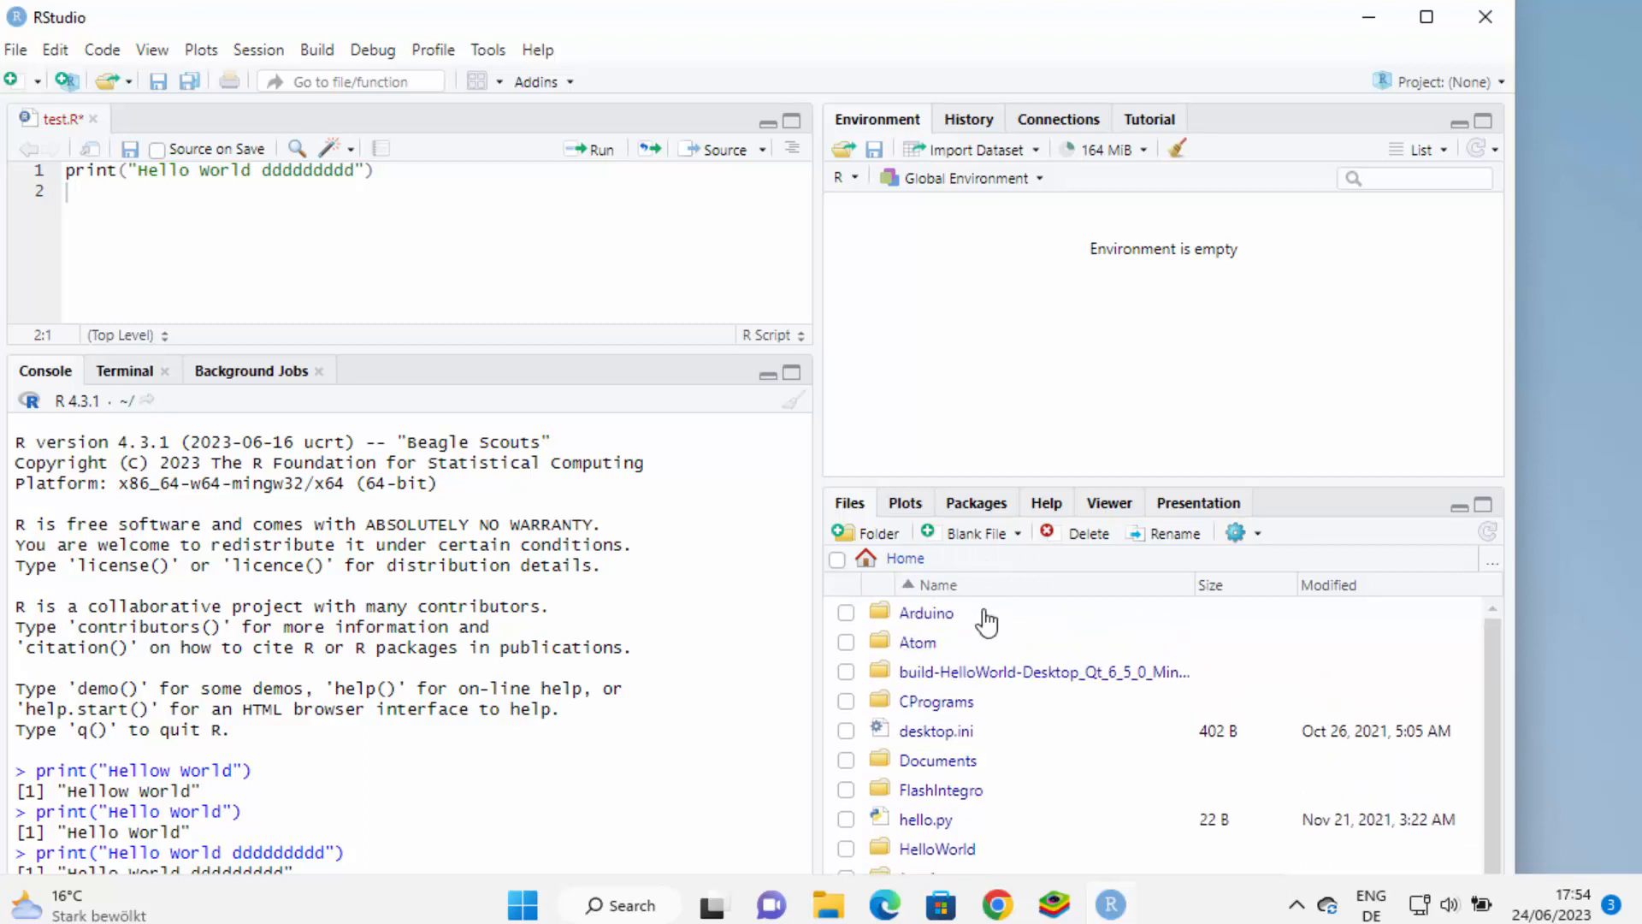
pyautogui.click(917, 504)
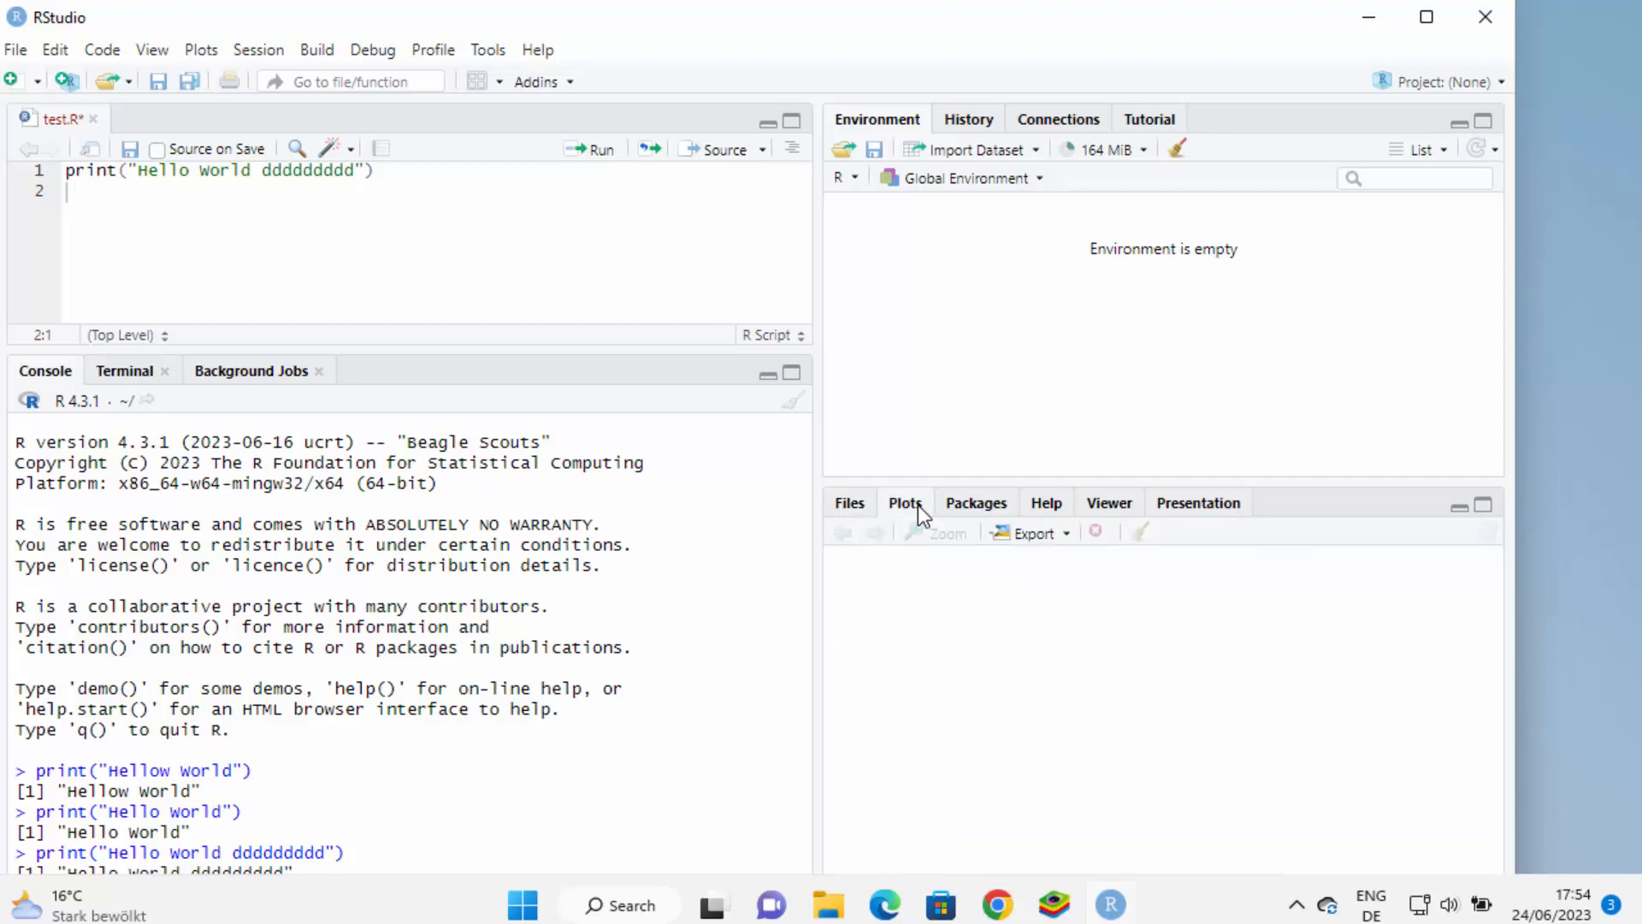
pyautogui.click(1001, 507)
pyautogui.click(1059, 506)
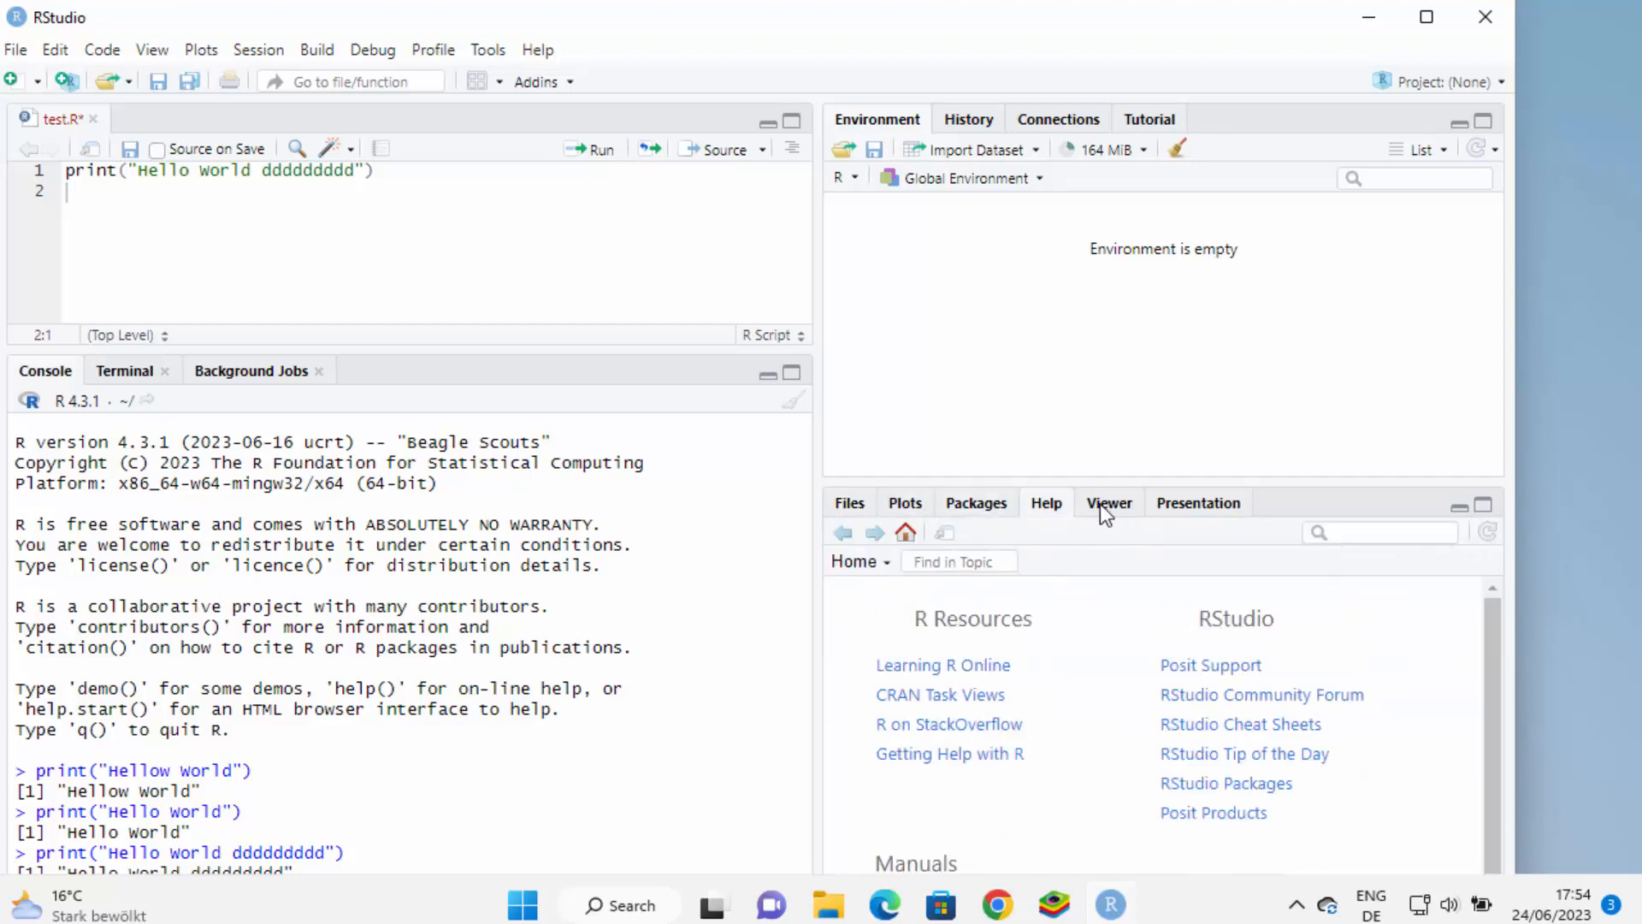
pyautogui.click(1104, 505)
pyautogui.click(1193, 508)
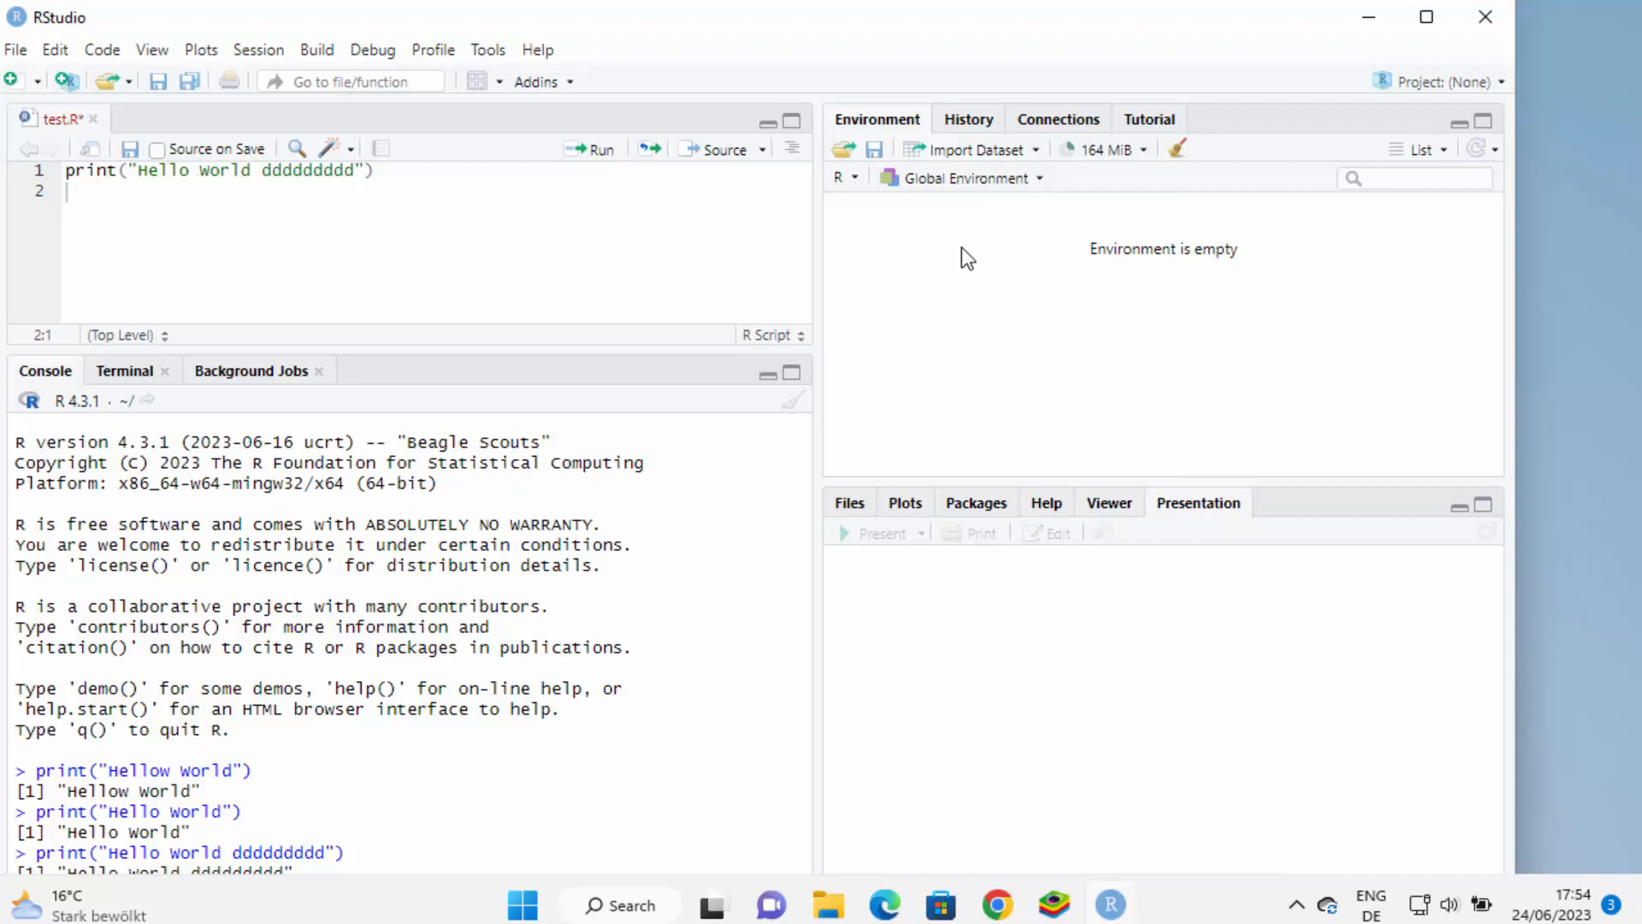
pyautogui.click(1425, 19)
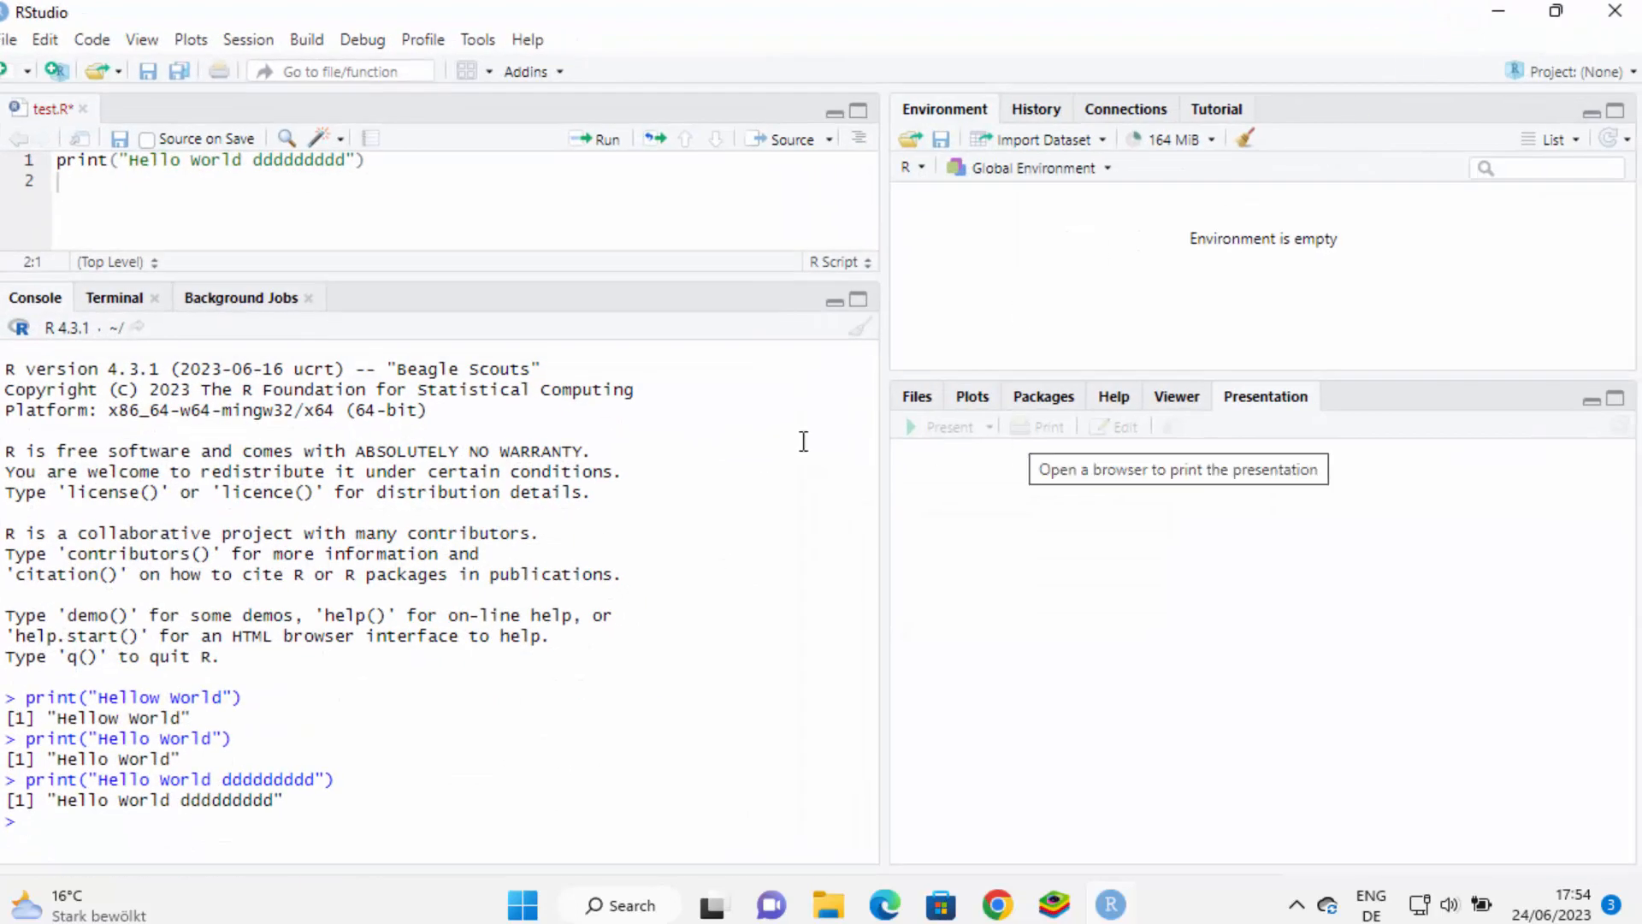